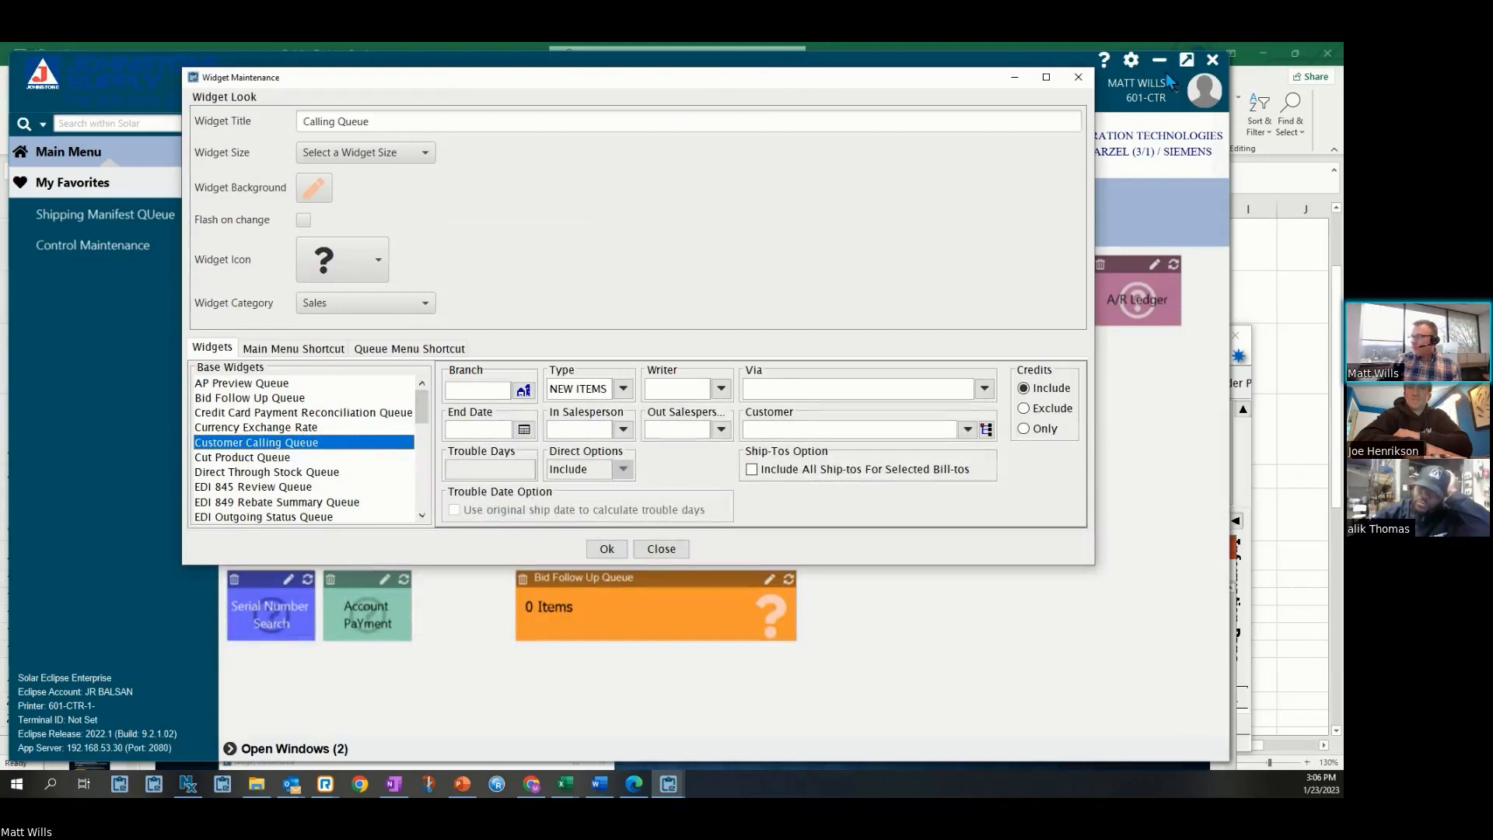
{"action": "left_click", "coordinate": [1158, 59]}
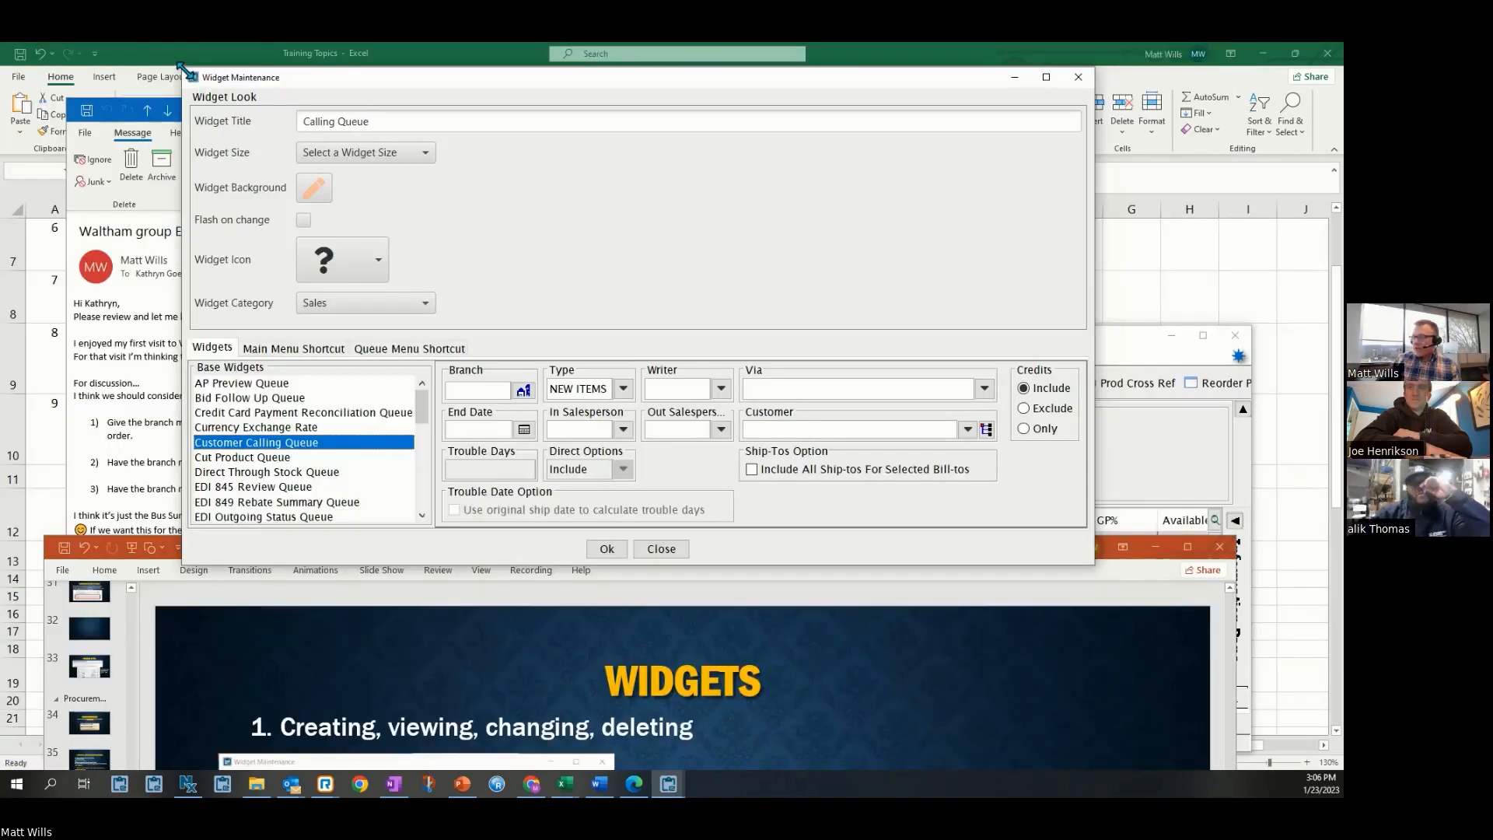
{"action": "left_click_drag", "start_coordinate": [182, 68], "coordinate": [470, 268]}
{"action": "left_click_drag", "start_coordinate": [225, 555], "coordinate": [200, 341]}
{"action": "left_click_drag", "start_coordinate": [642, 274], "coordinate": [330, 536]}
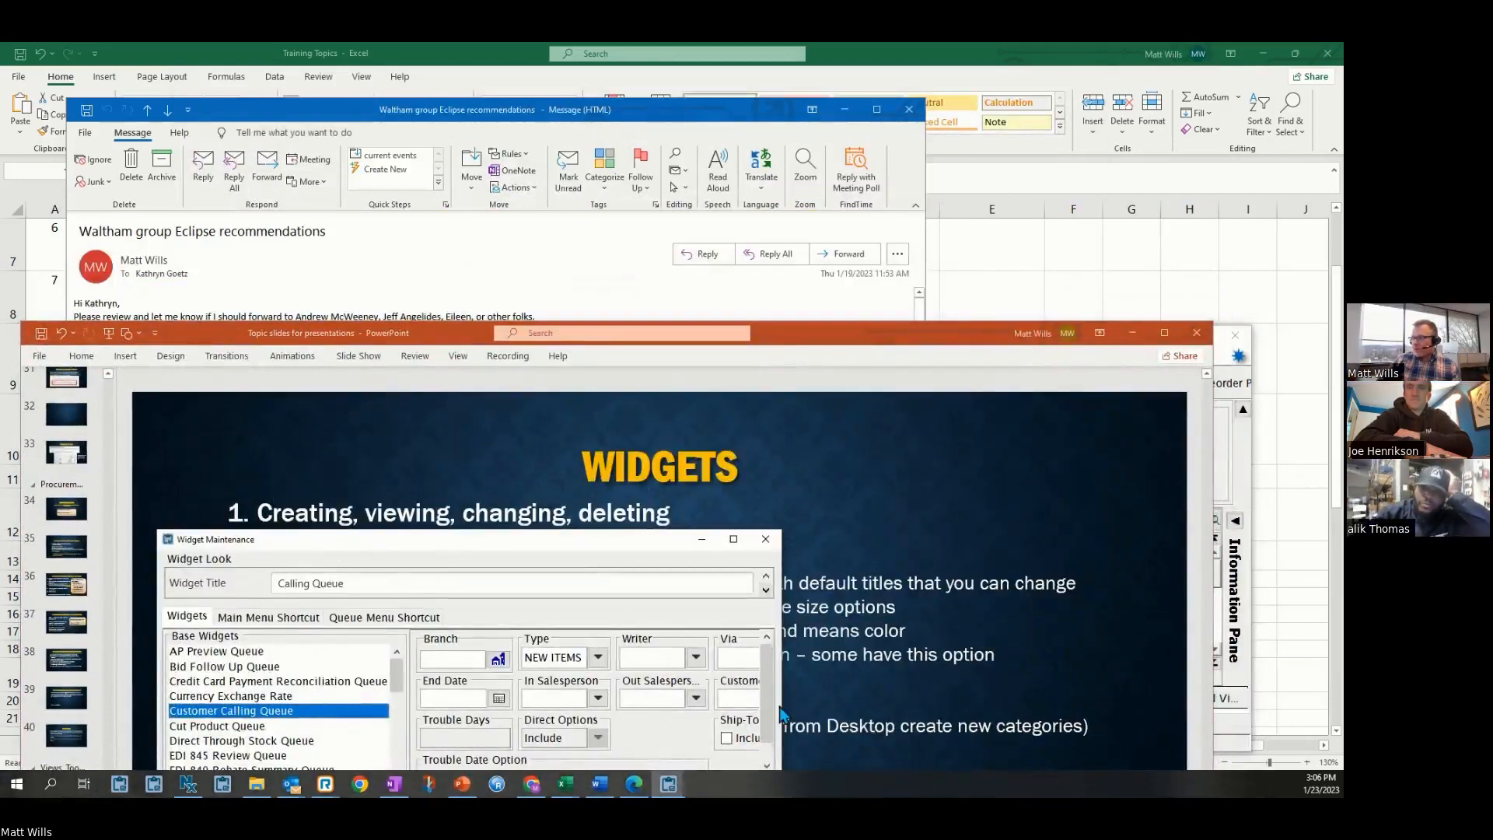
{"action": "left_click_drag", "start_coordinate": [780, 719], "coordinate": [611, 752]}
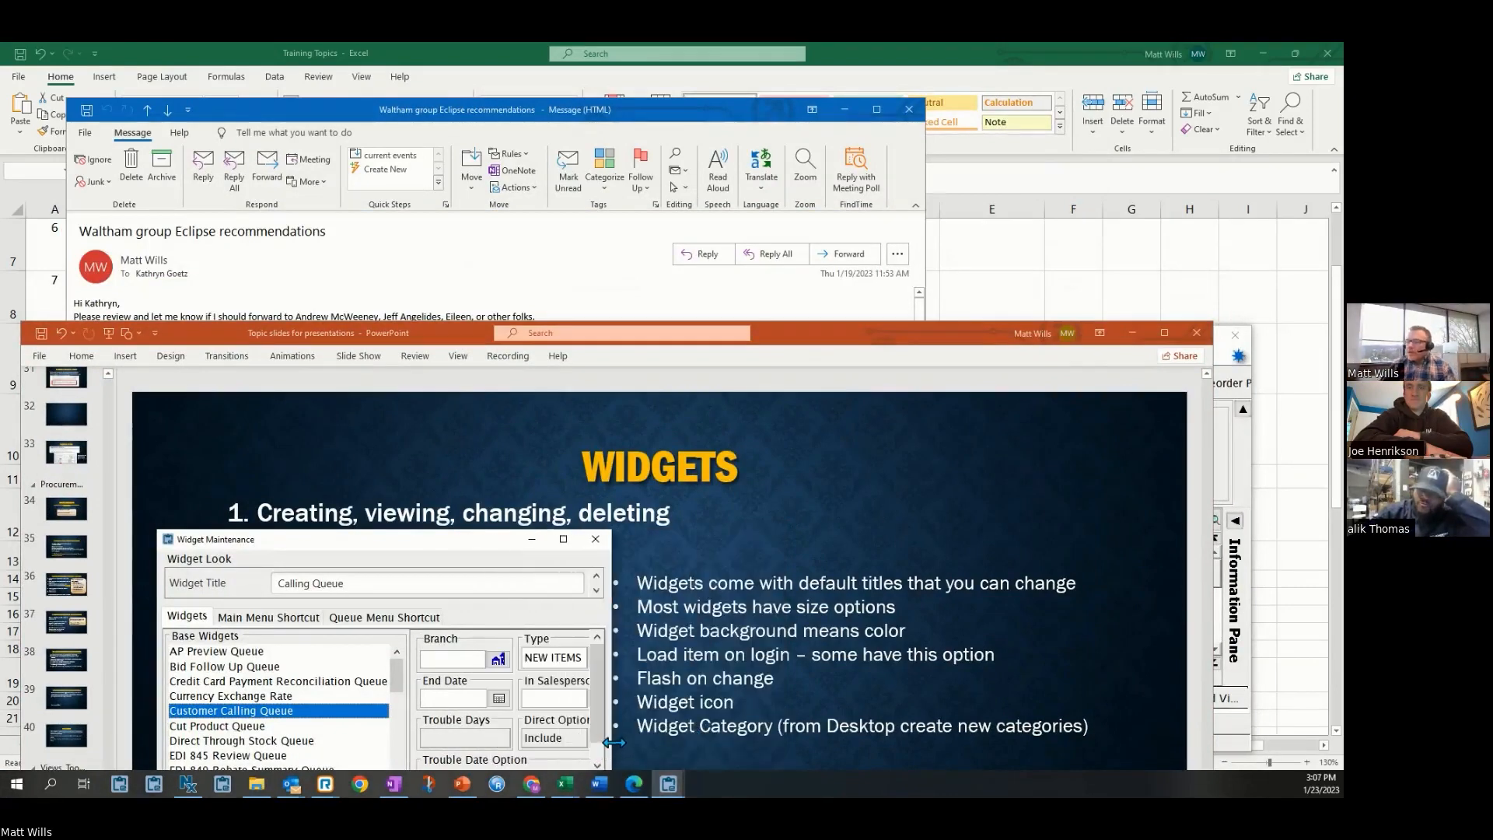
Rename the widget title to Calling Queue - NEW
{"action": "left_click", "coordinate": [432, 583]}
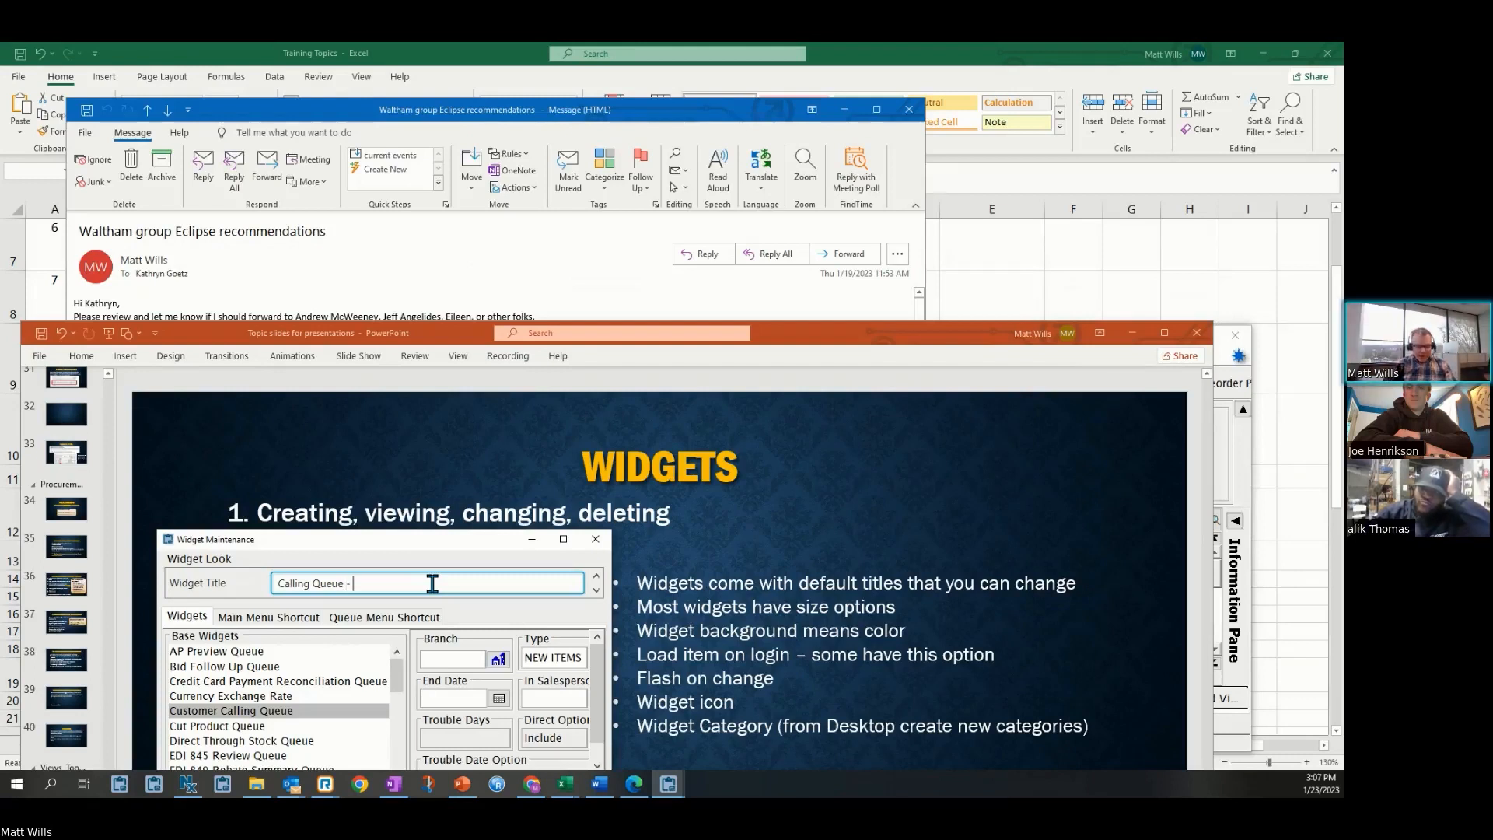
{"action": "type", "text": "NEW"}
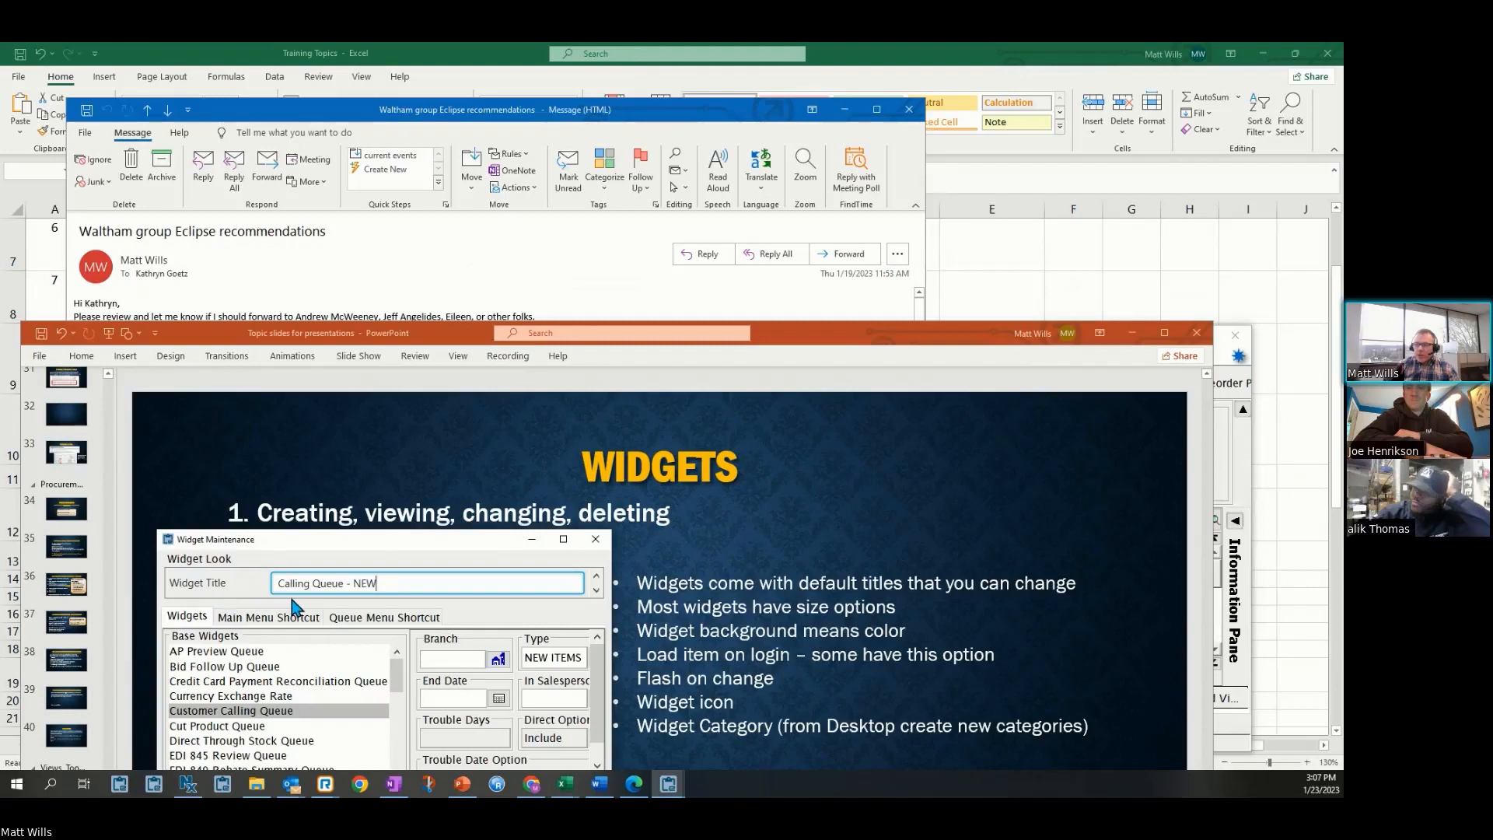
{"action": "left_click_drag", "start_coordinate": [430, 550], "coordinate": [410, 417]}
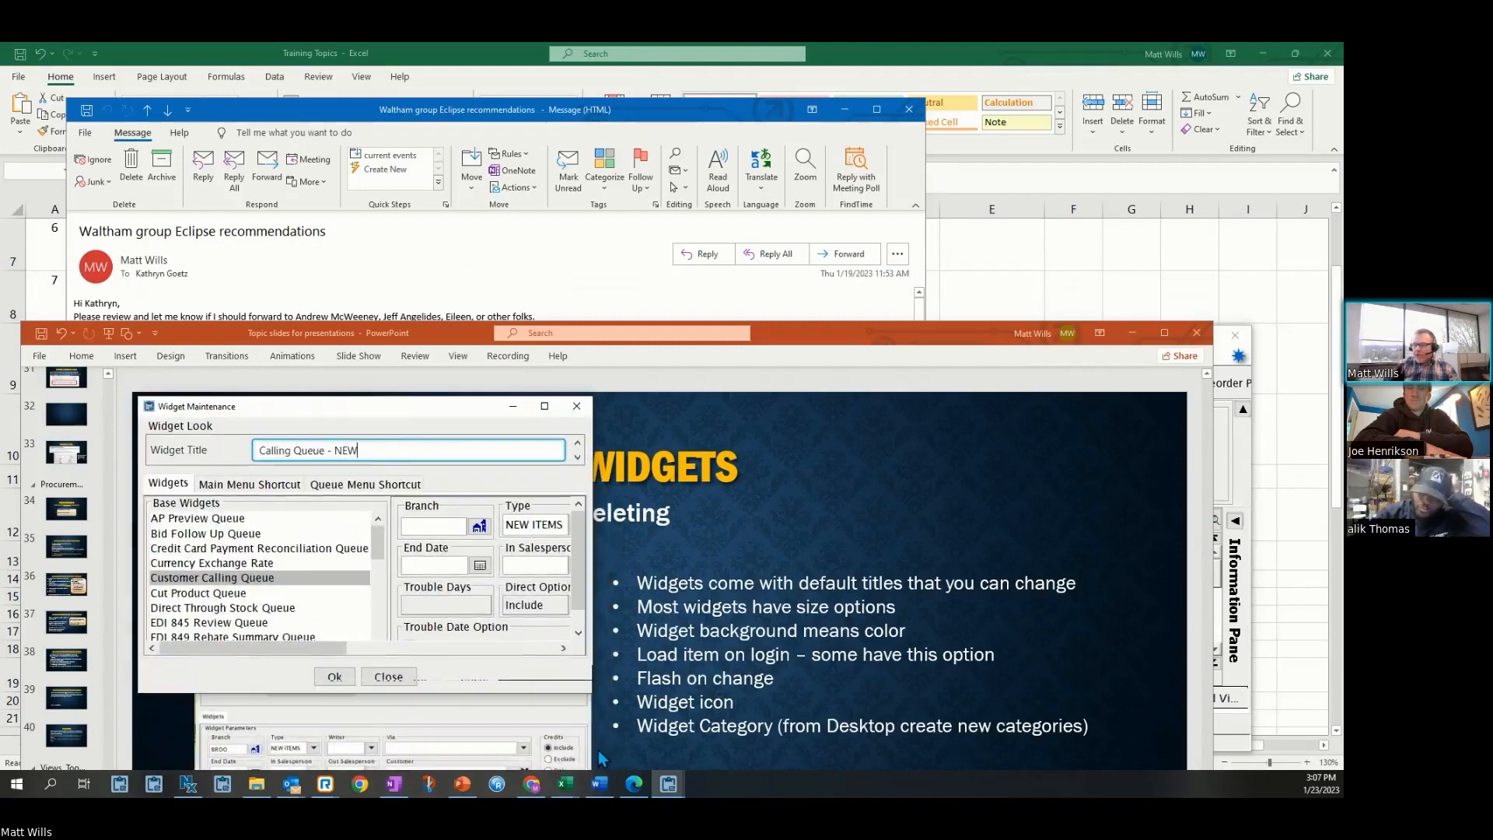
{"action": "left_click_drag", "start_coordinate": [592, 692], "coordinate": [787, 795]}
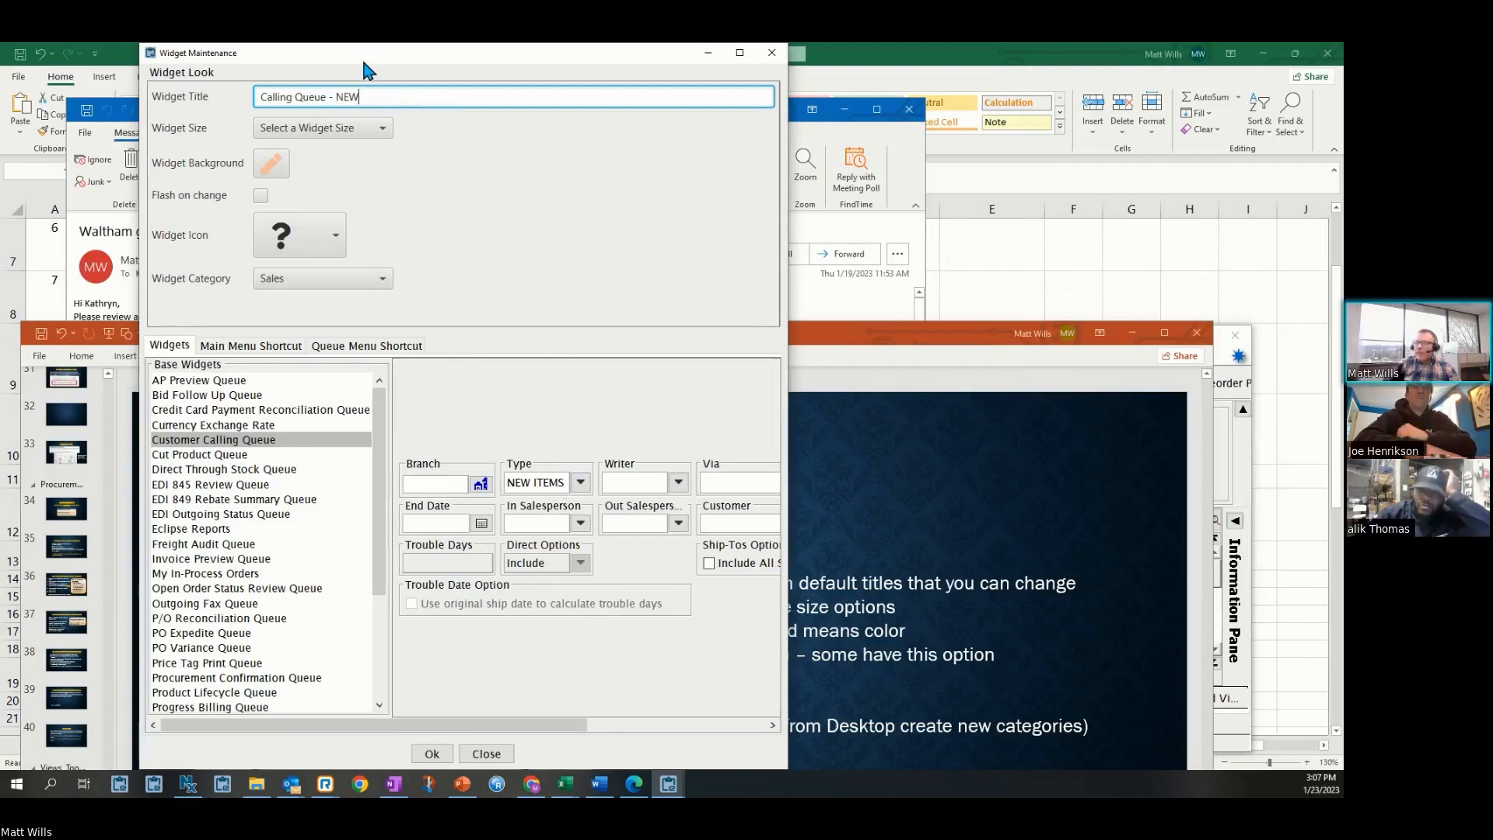
{"action": "left_click_drag", "start_coordinate": [367, 56], "coordinate": [350, 223]}
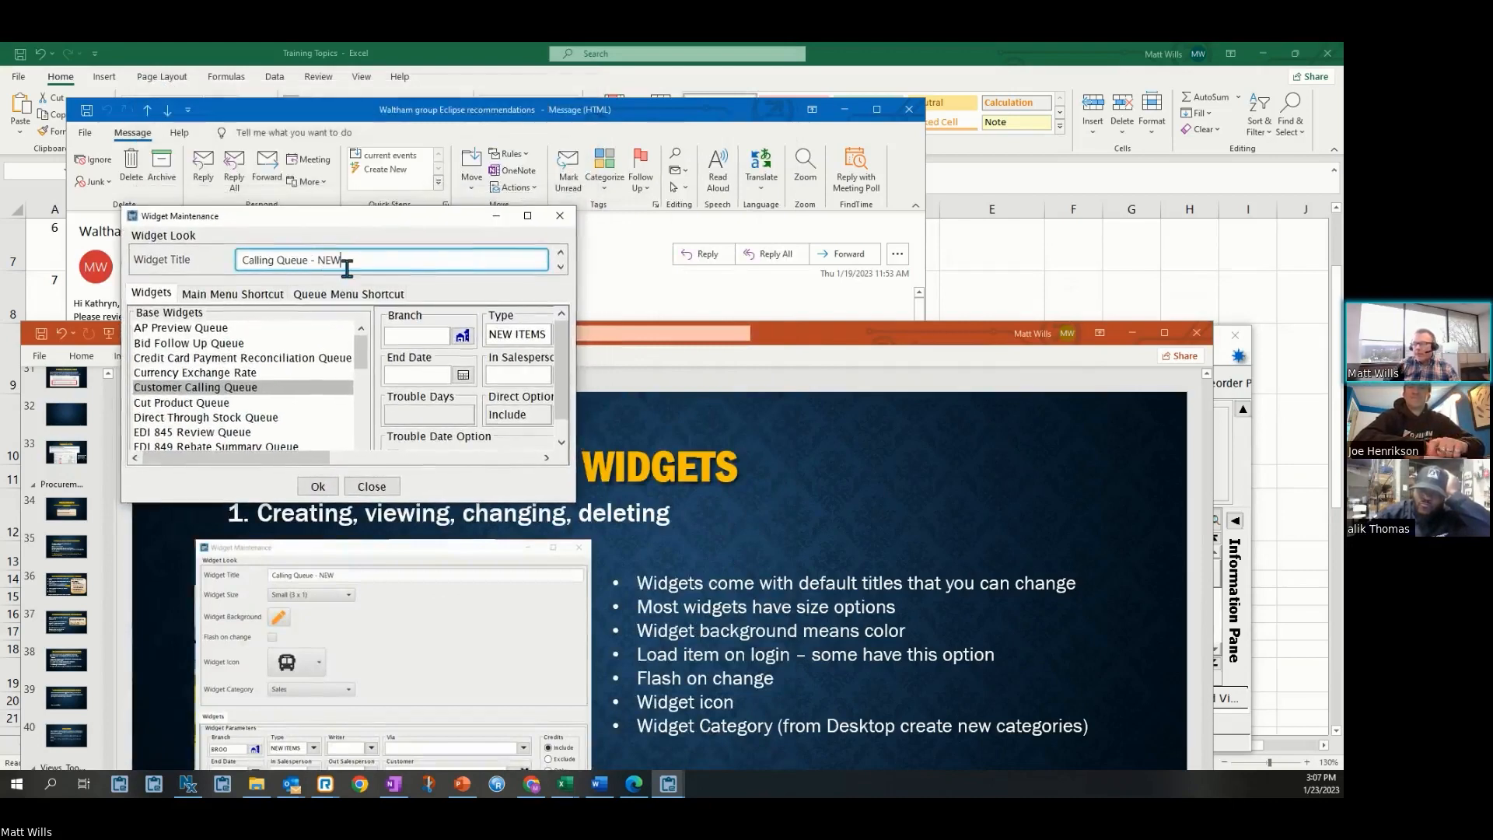
{"action": "left_click_drag", "start_coordinate": [446, 504], "coordinate": [445, 773]}
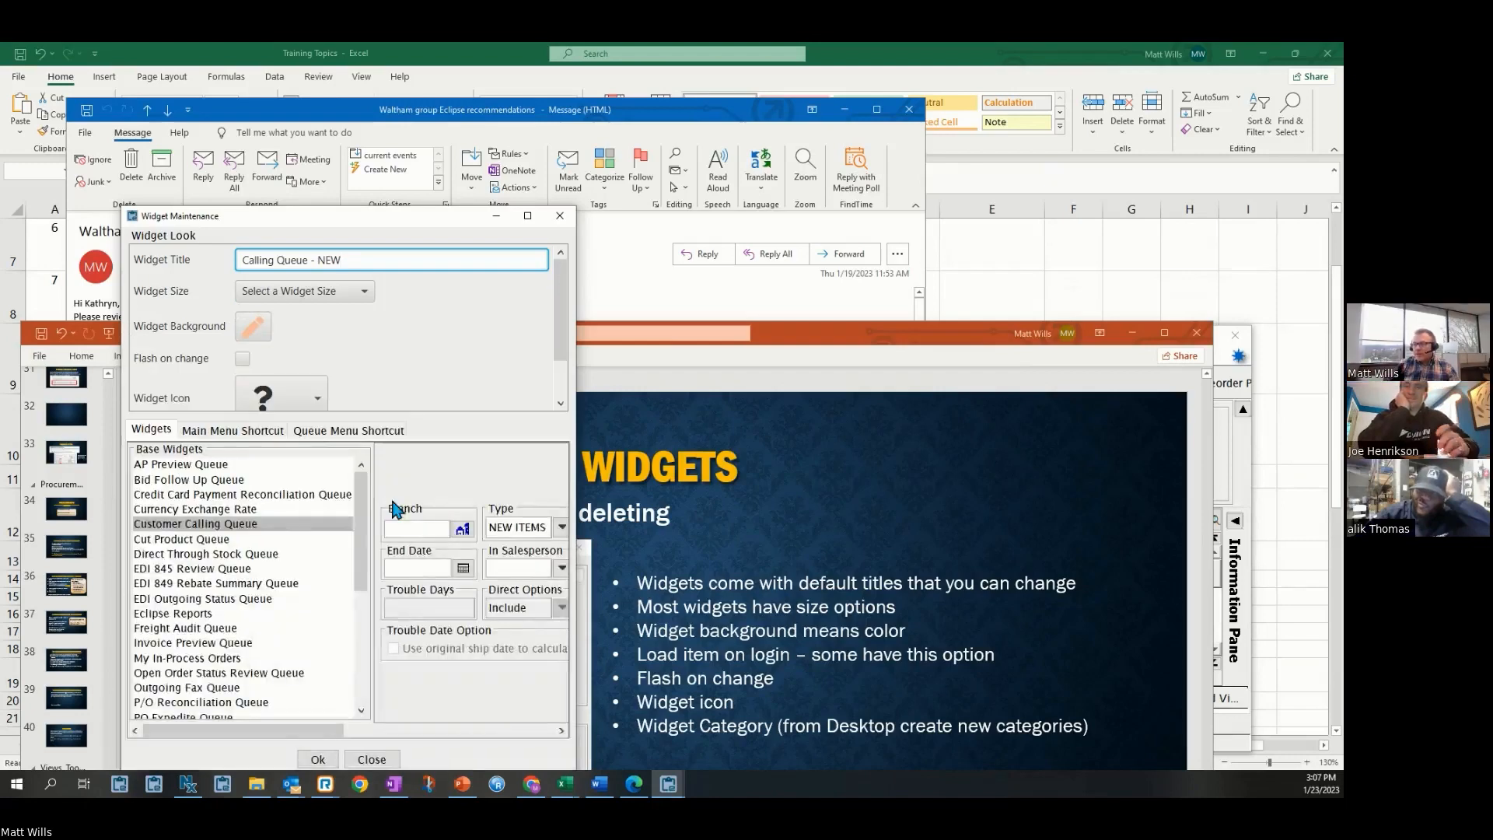
Set the widget background color to a bright green swatch
{"action": "left_click", "coordinate": [365, 293]}
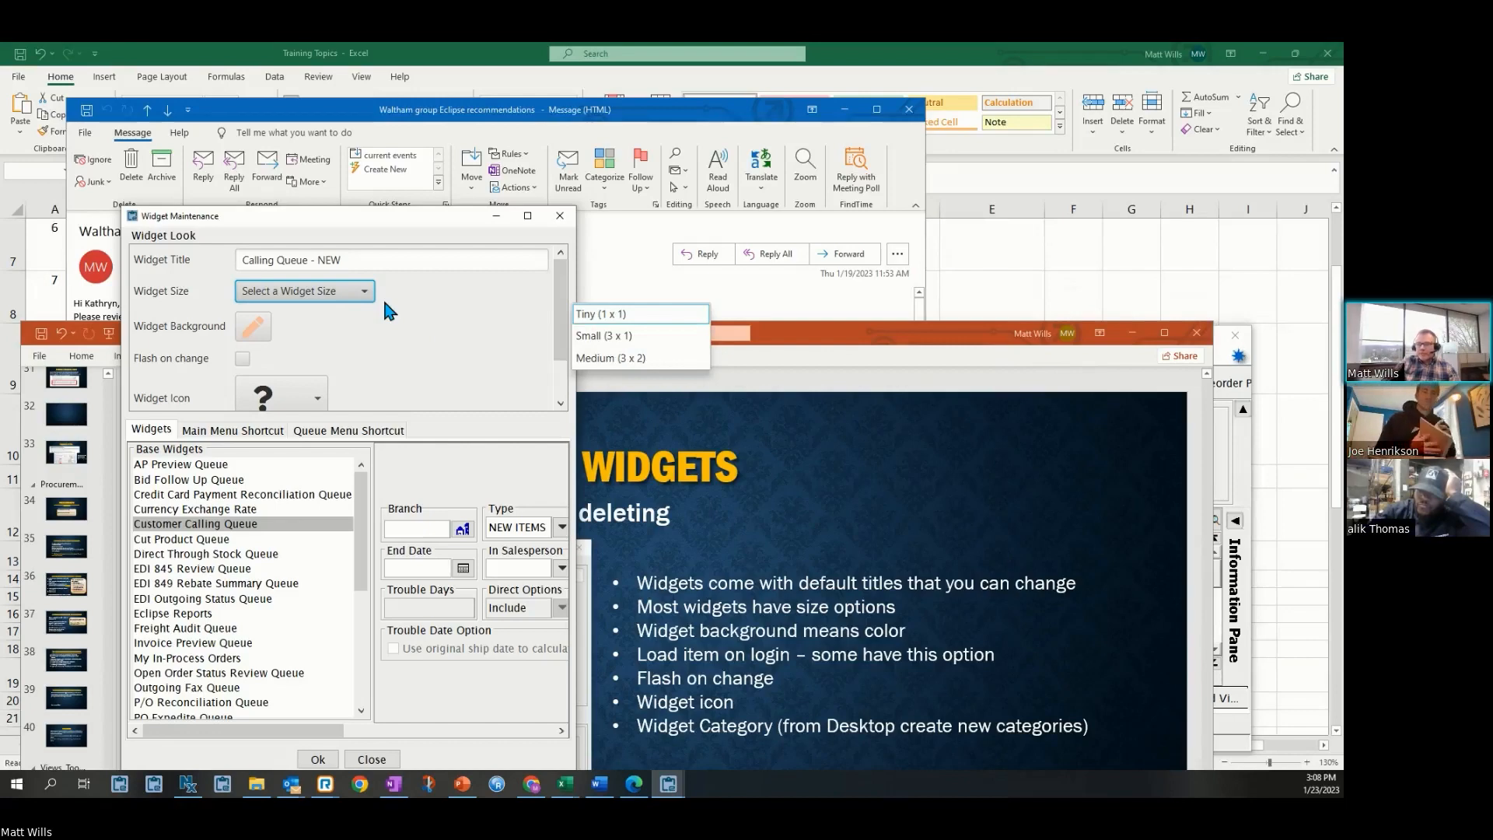
{"action": "left_click", "coordinate": [249, 333]}
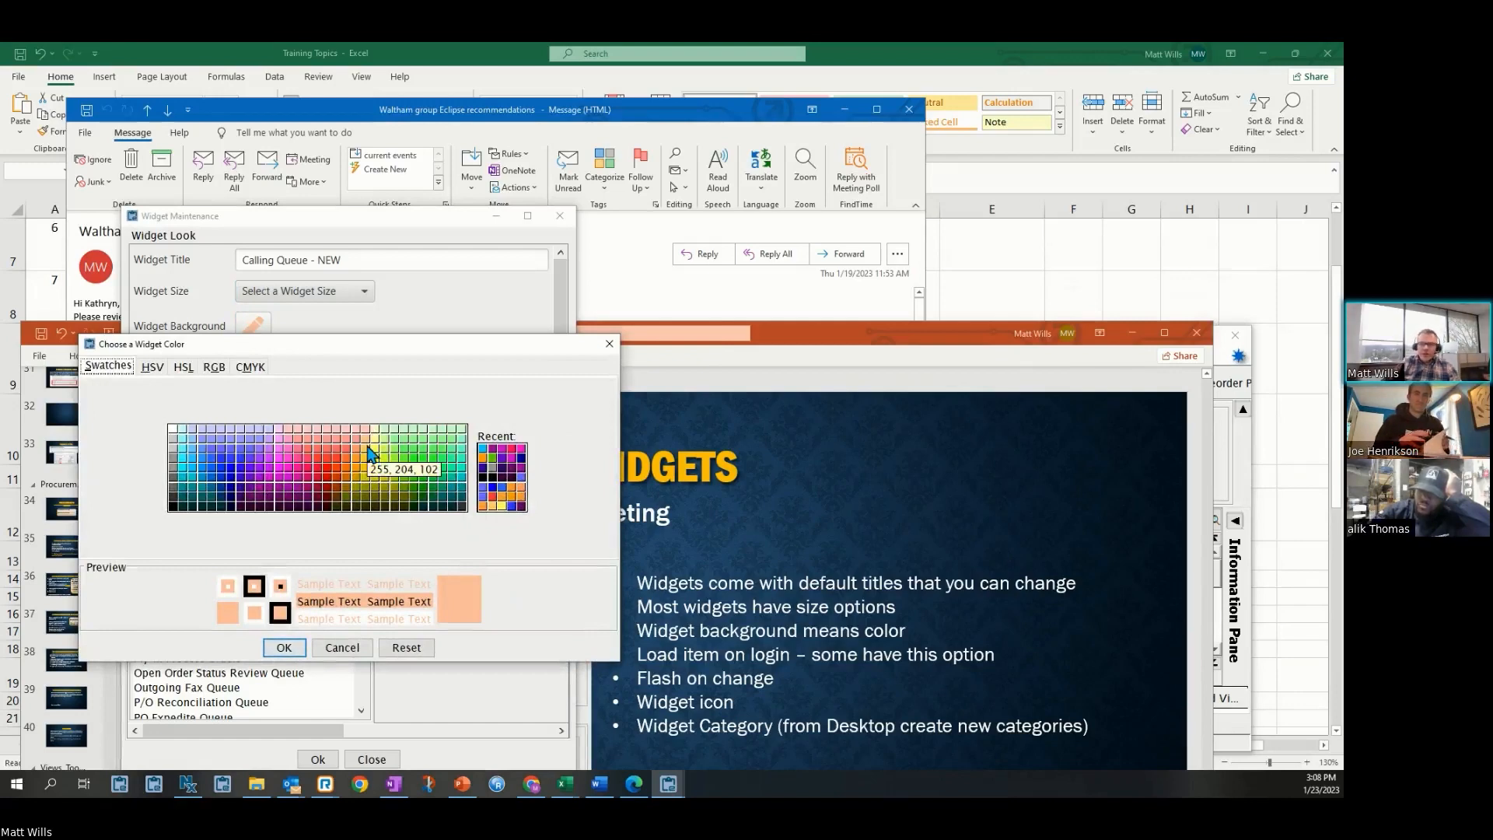
{"action": "left_click", "coordinate": [403, 468]}
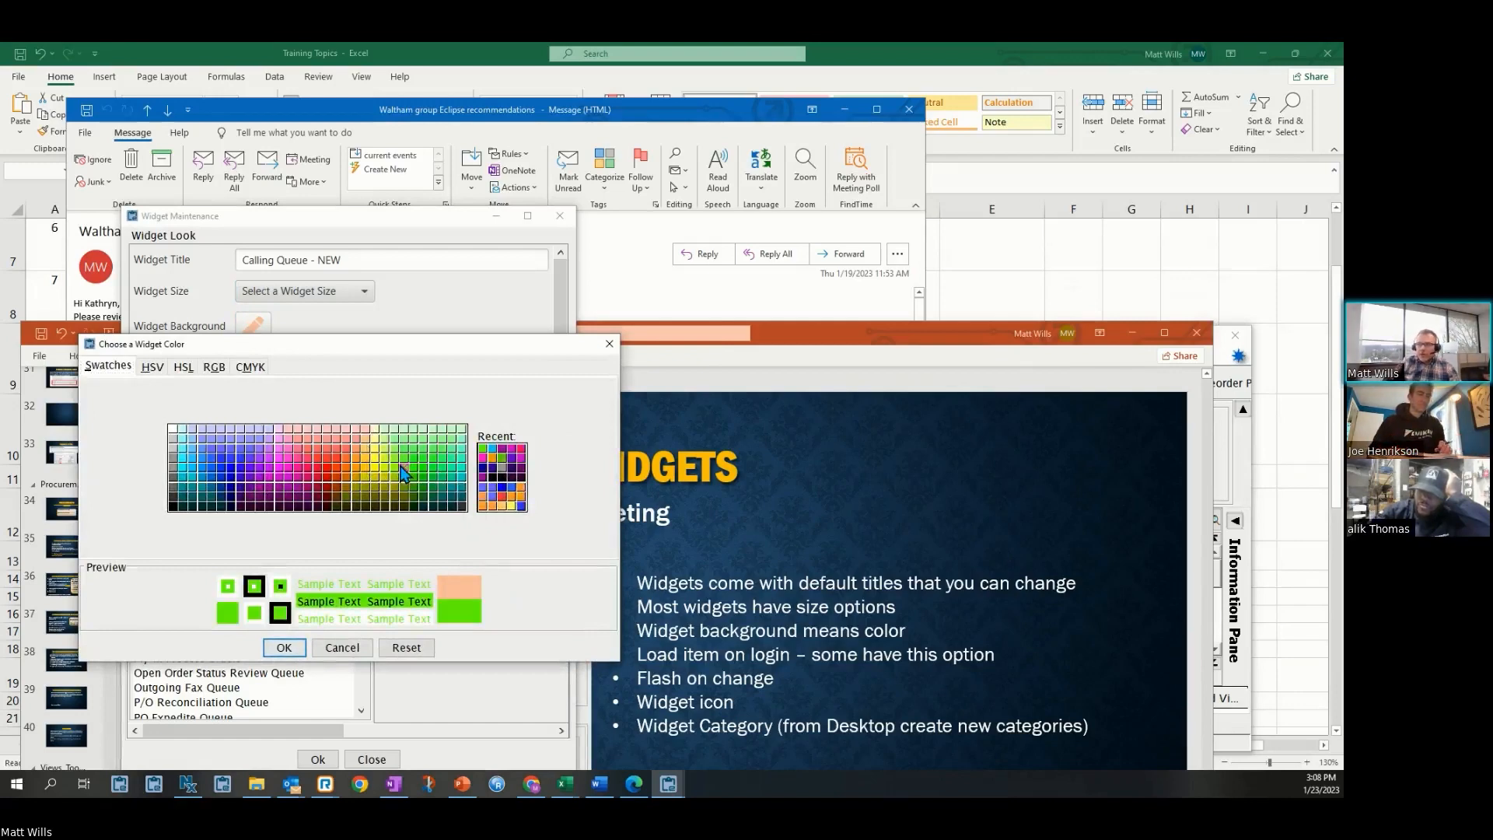
{"action": "left_click", "coordinate": [285, 647]}
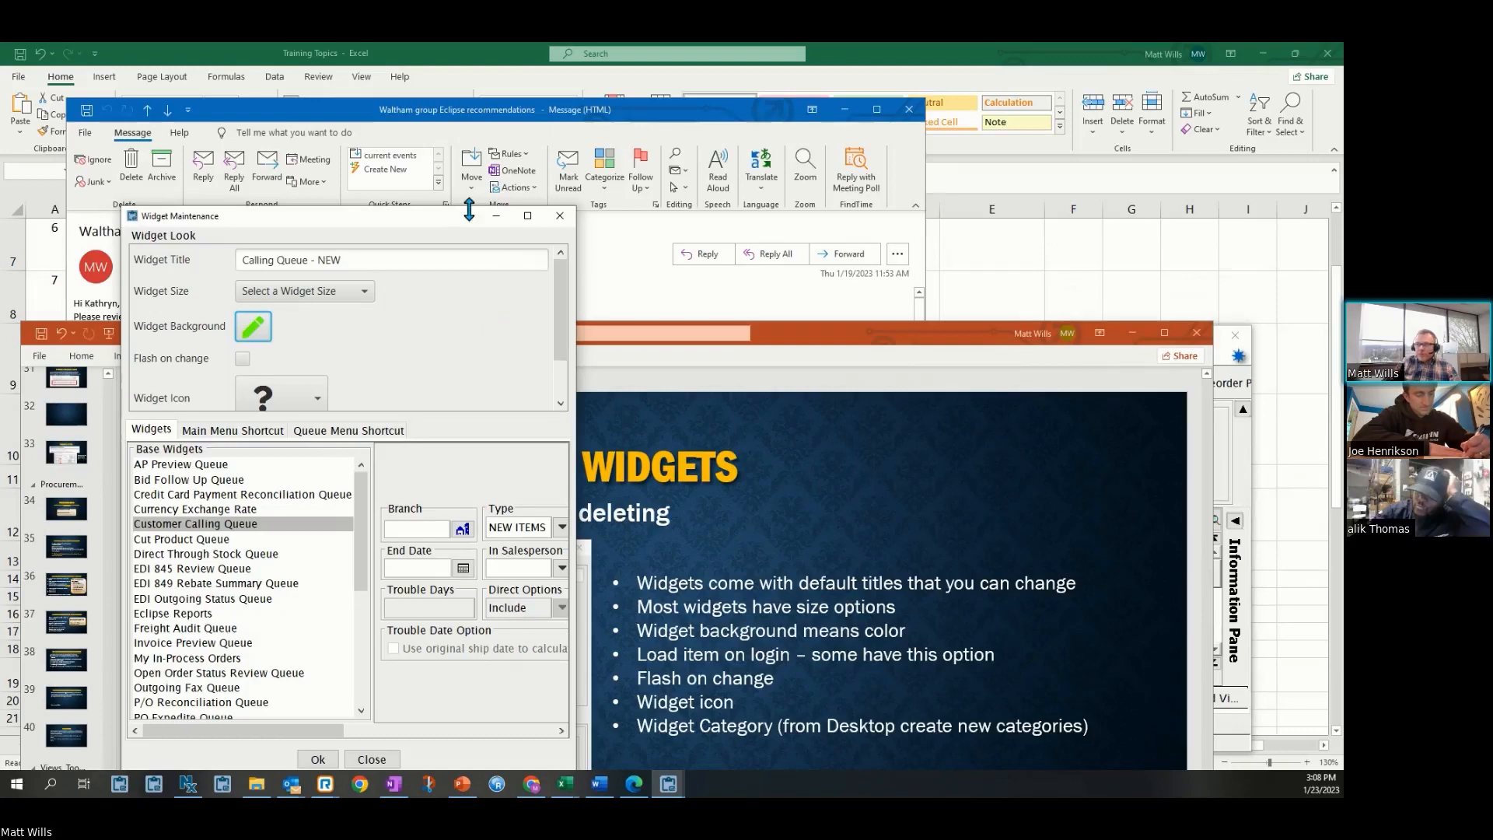
Change the widget icon to the car icon
{"action": "left_click_drag", "start_coordinate": [469, 208], "coordinate": [459, 118]}
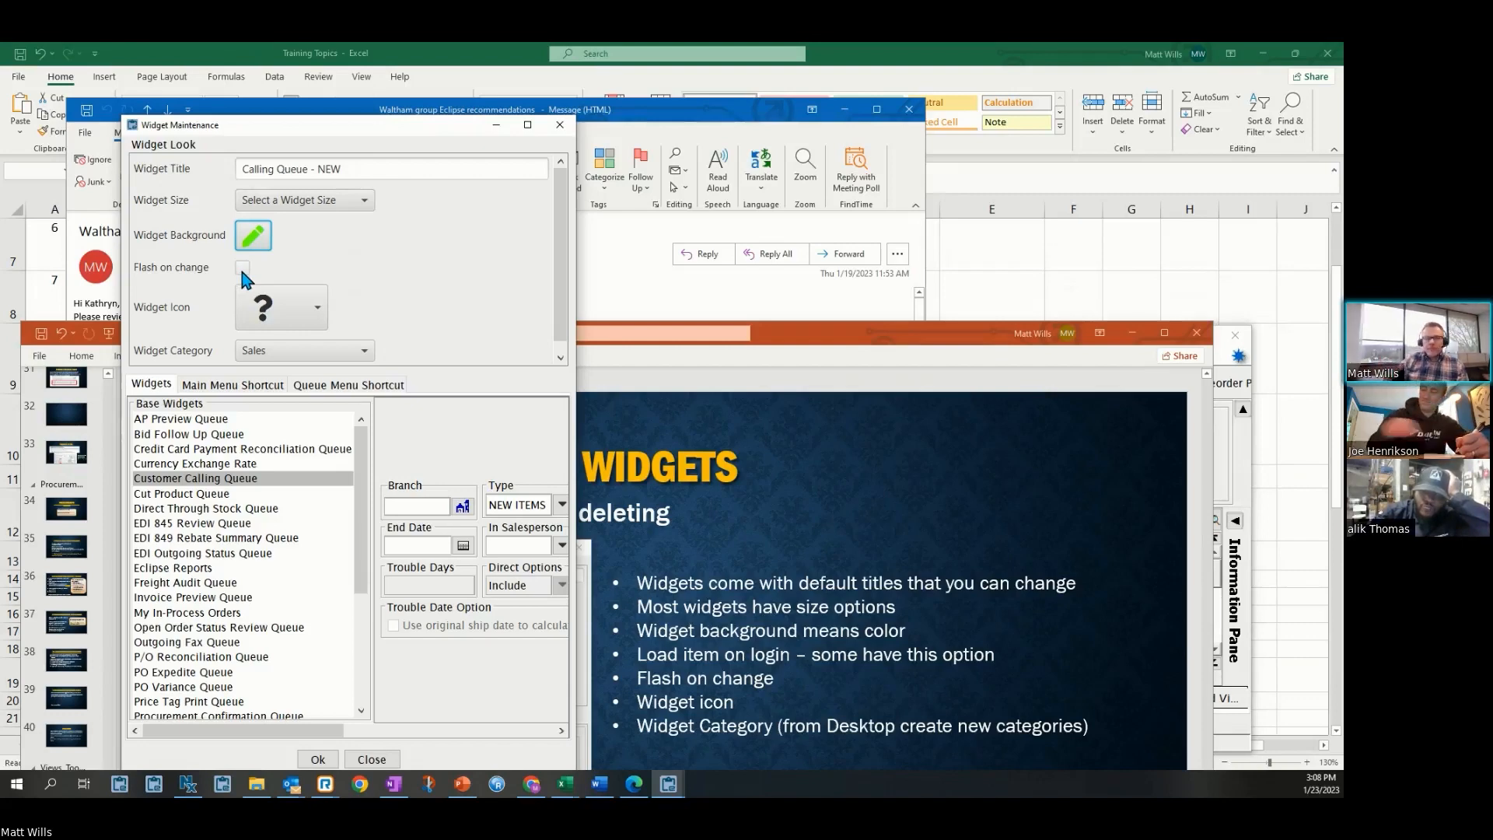
{"action": "left_click", "coordinate": [319, 312]}
{"action": "left_click", "coordinate": [325, 314]}
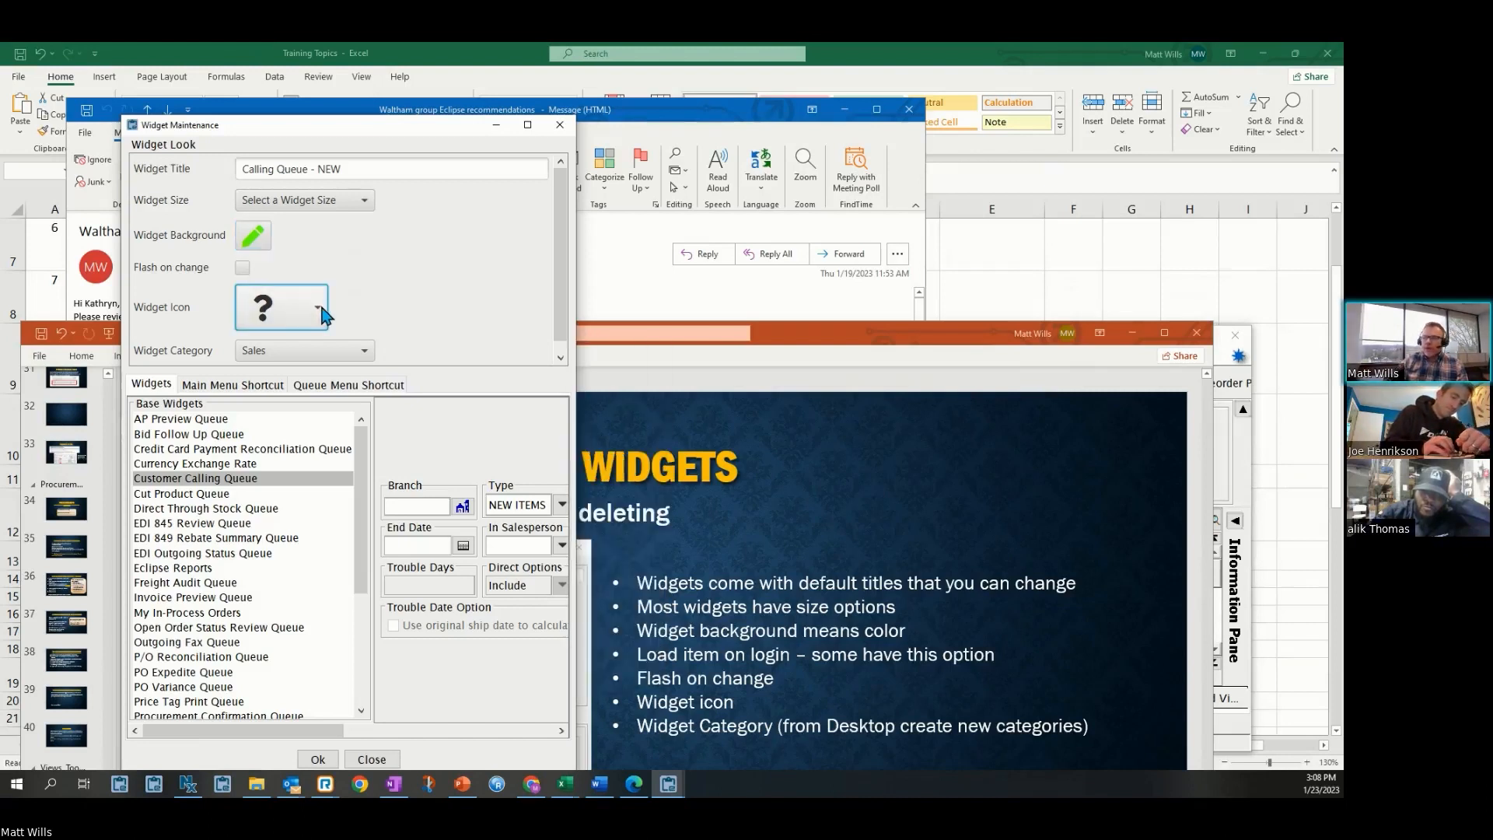
{"action": "left_click", "coordinate": [319, 311]}
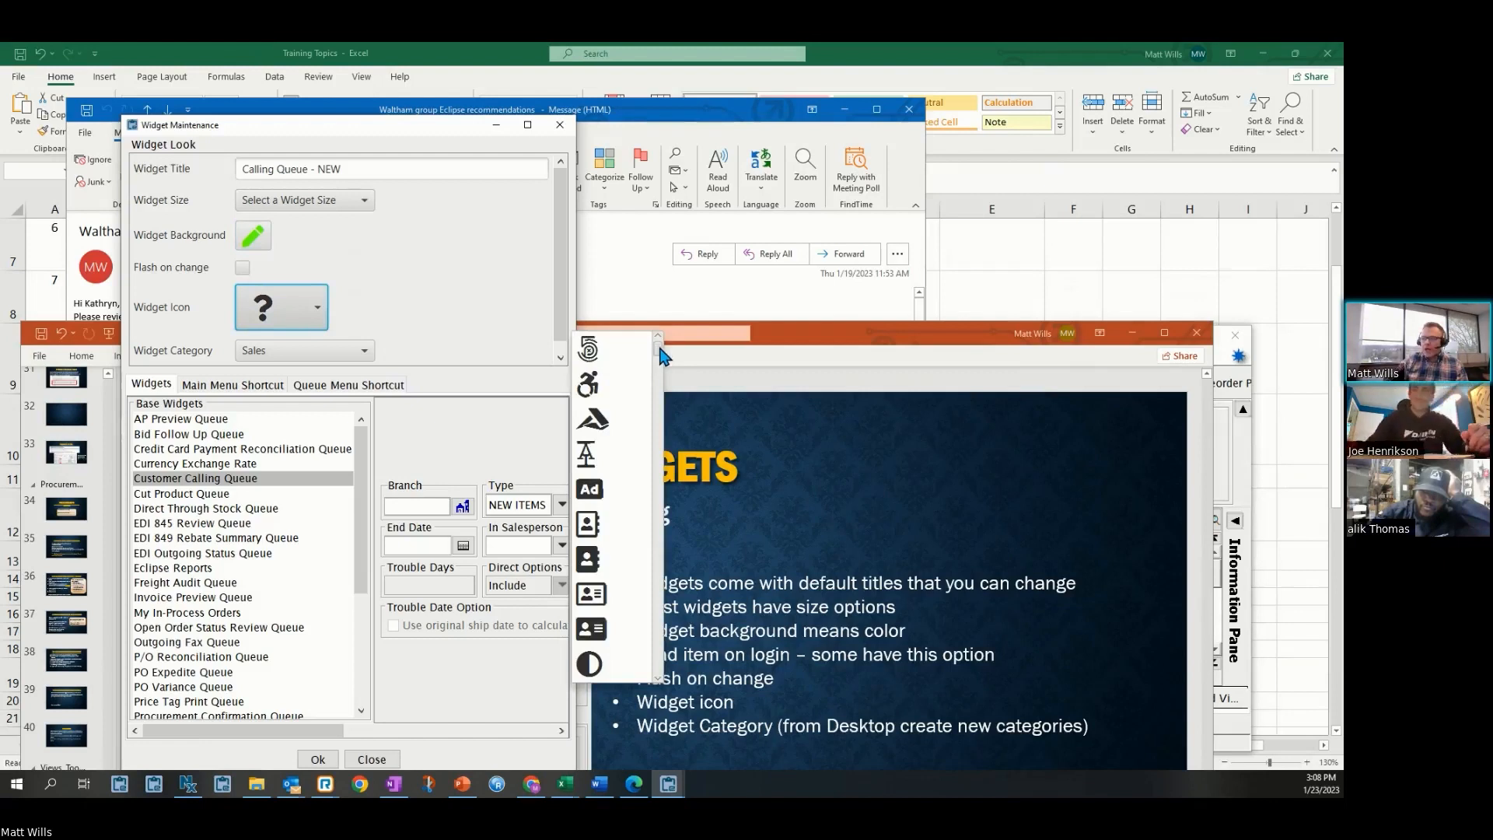
{"action": "left_click_drag", "start_coordinate": [660, 356], "coordinate": [658, 396]}
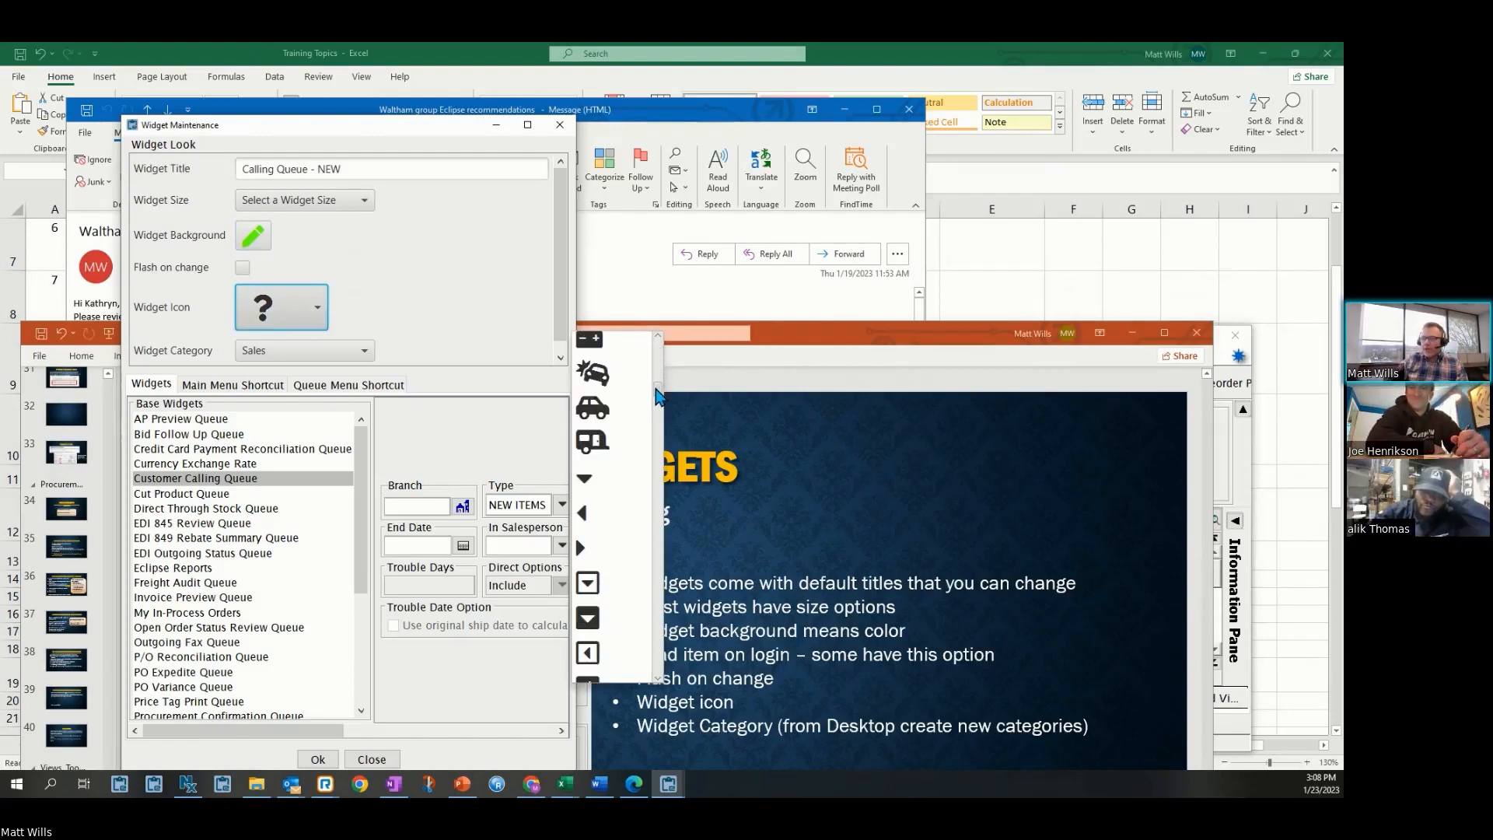
{"action": "left_click", "coordinate": [605, 406]}
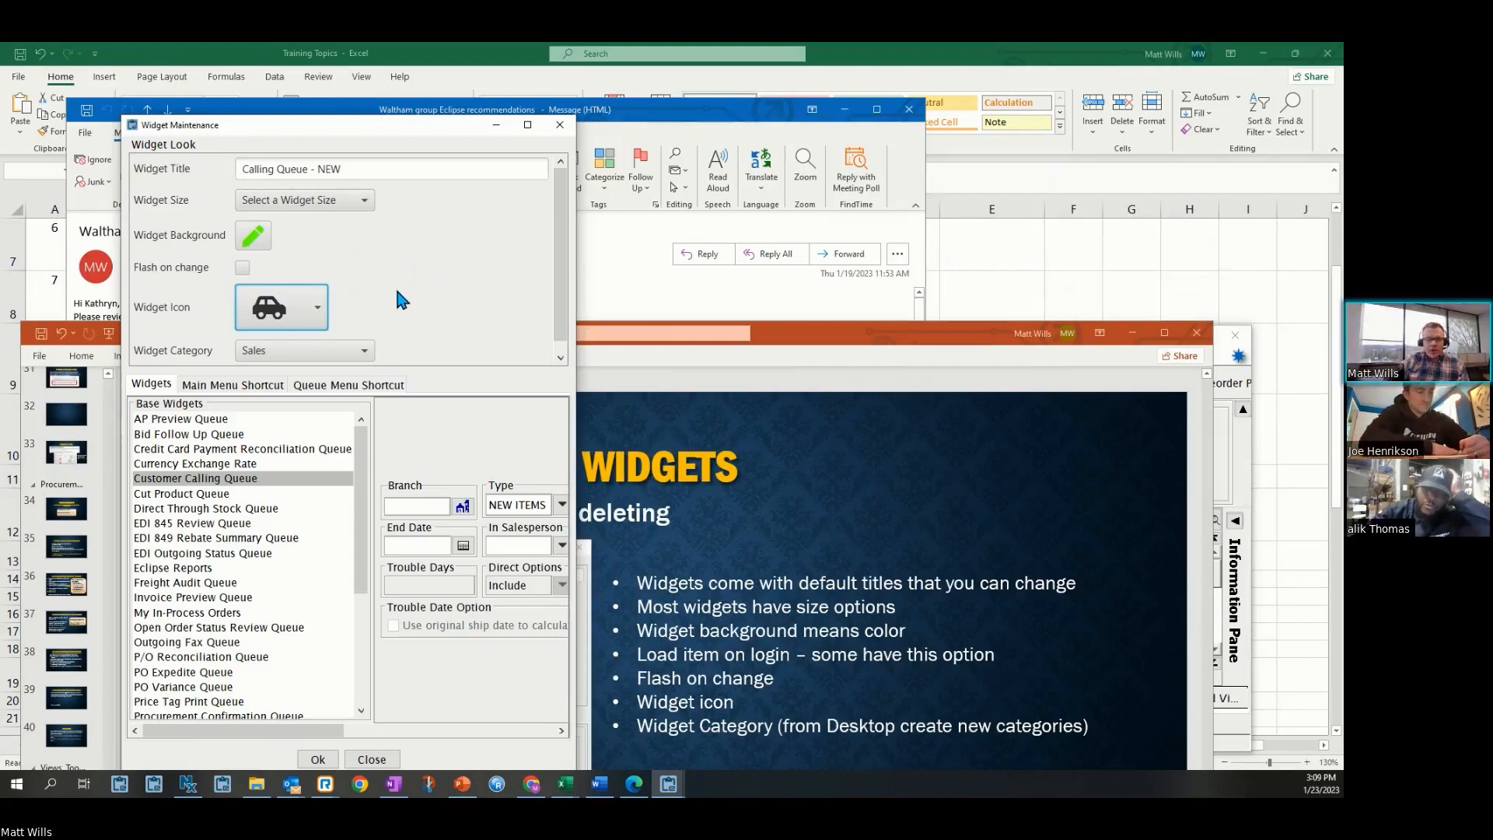
Browse the widget category choices and close the widget maintenance dialog without saving
{"action": "left_click", "coordinate": [363, 353]}
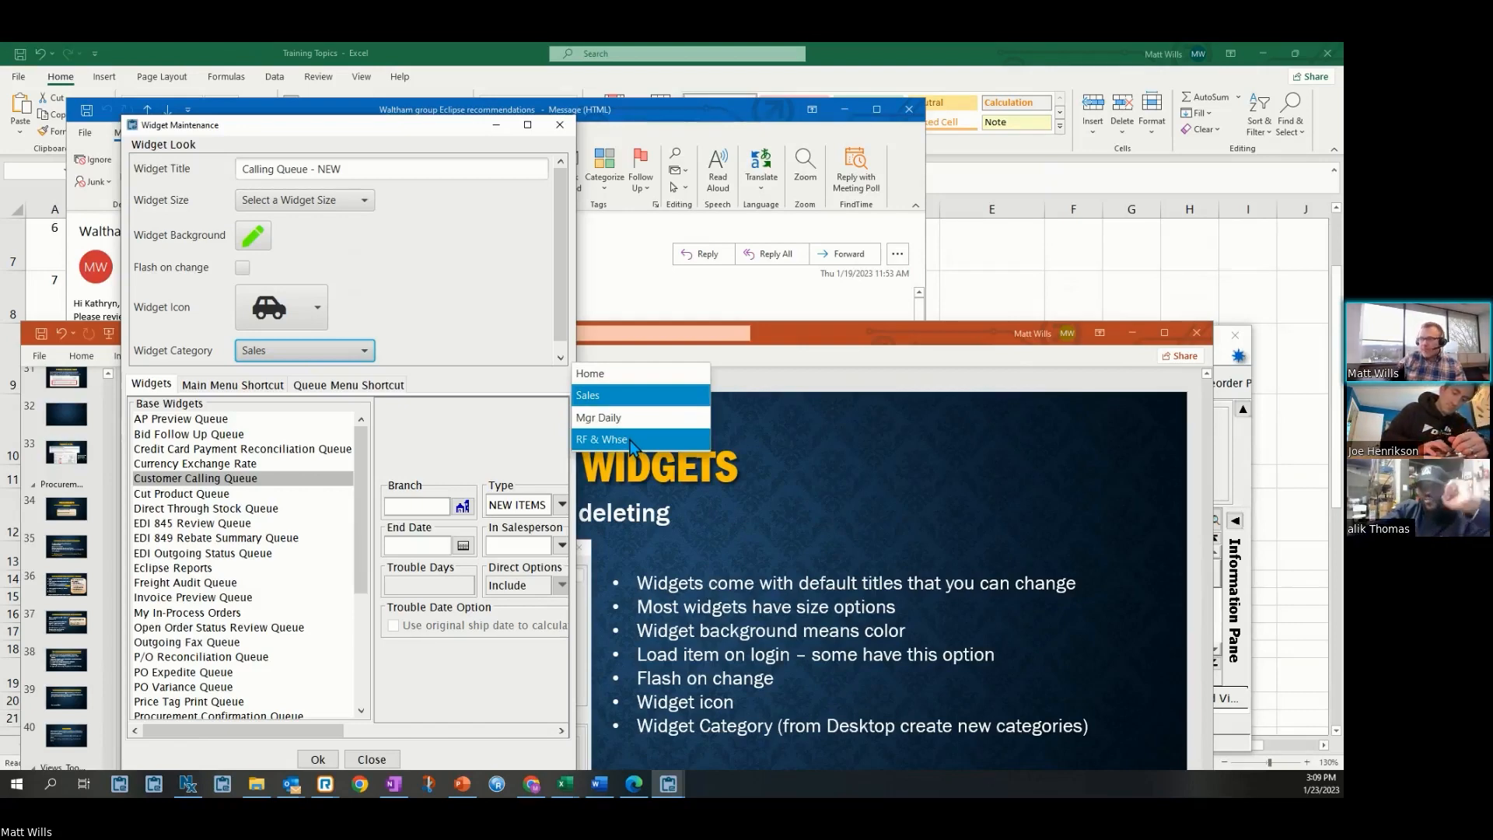
{"action": "left_click", "coordinate": [370, 760]}
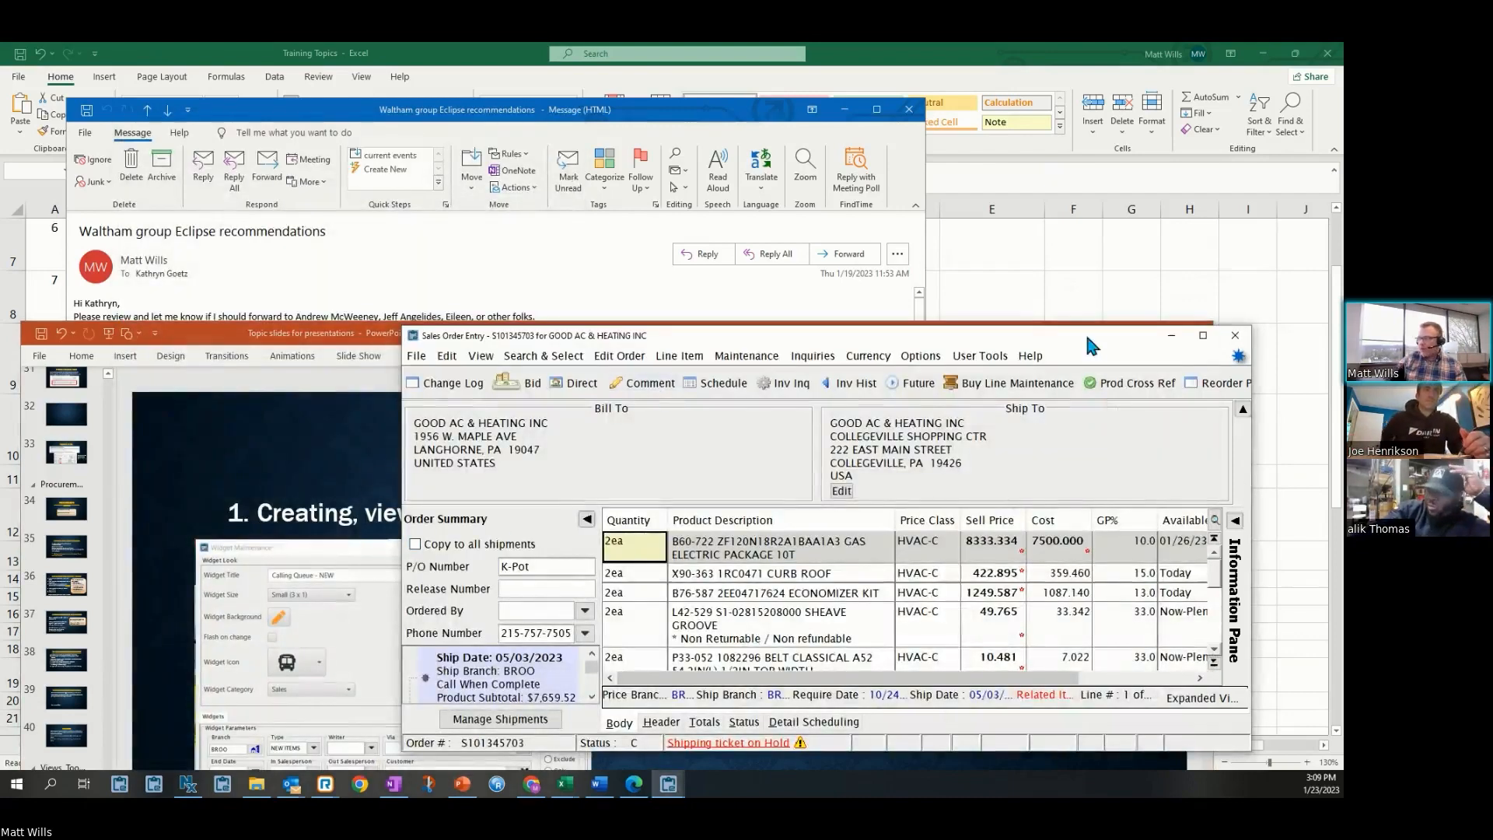
Minimize the sales order entry window and switch back to the Solar Eclipse desktop
{"action": "left_click", "coordinate": [1170, 335]}
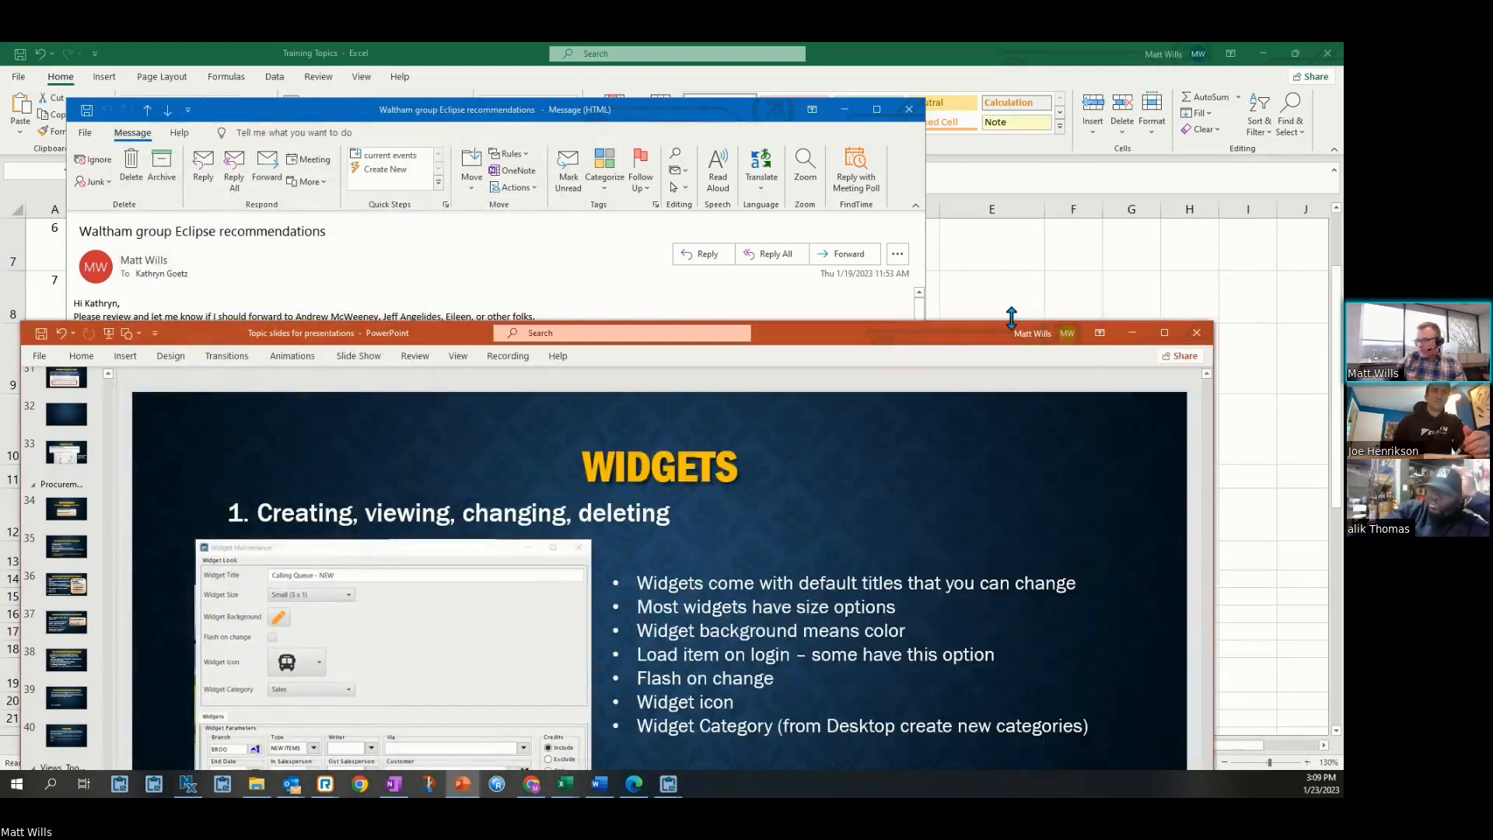
{"action": "mouse_move", "coordinate": [670, 783]}
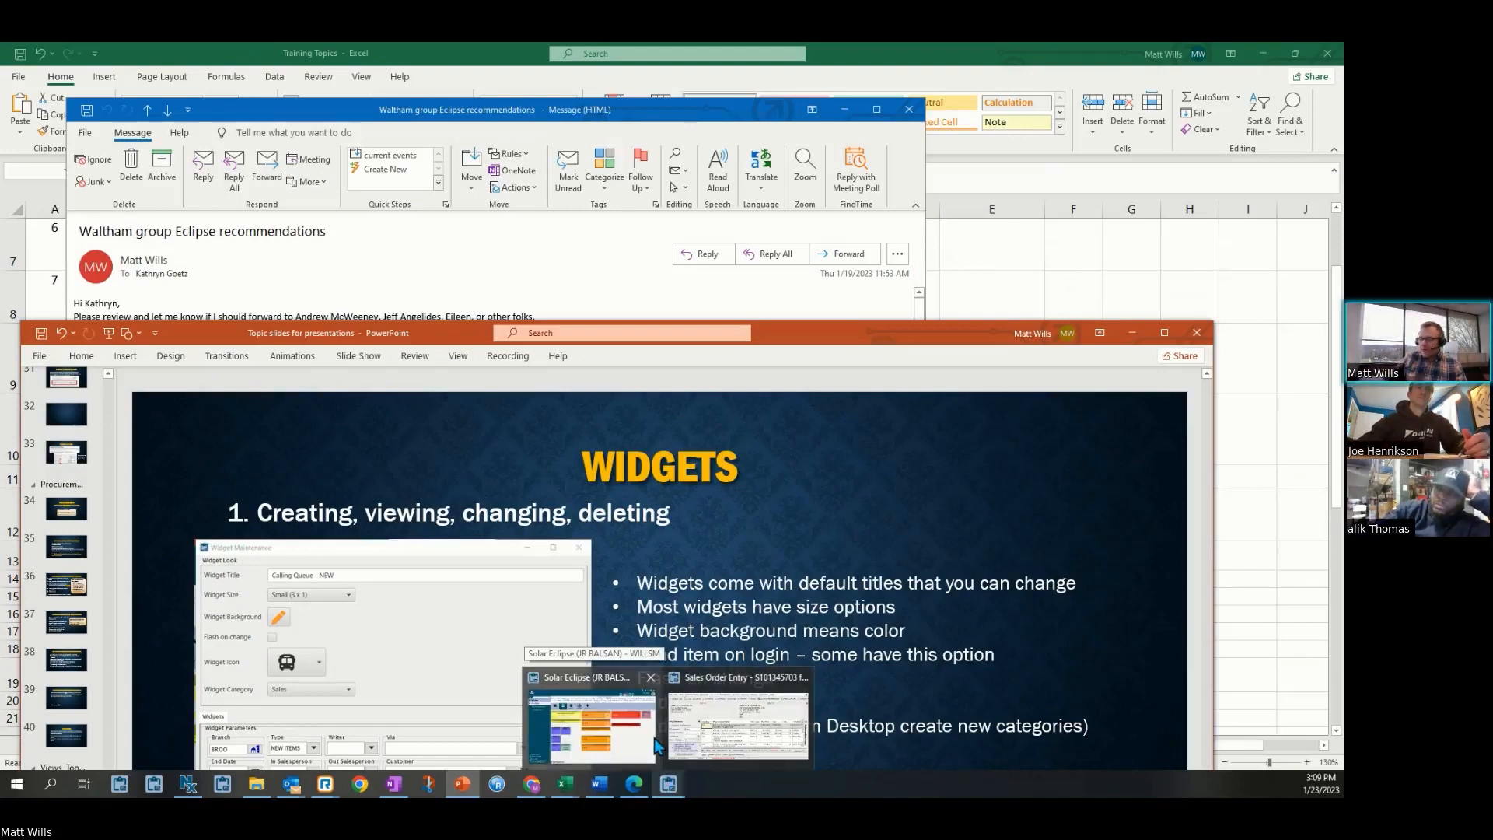
{"action": "left_click", "coordinate": [657, 745]}
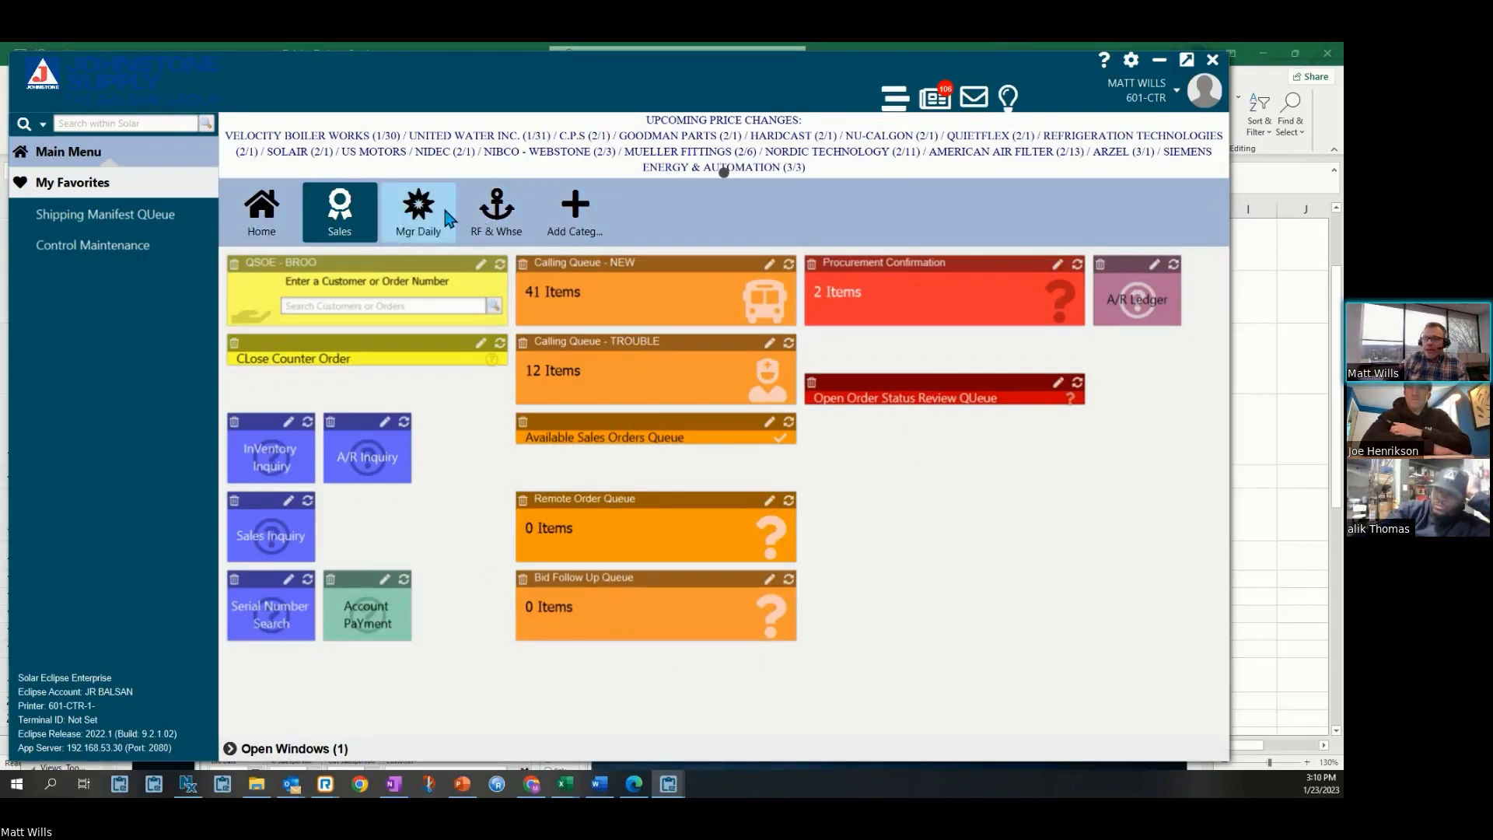
Add a widget category named New Category with the half-filled circle image icon
{"action": "left_click", "coordinate": [590, 216]}
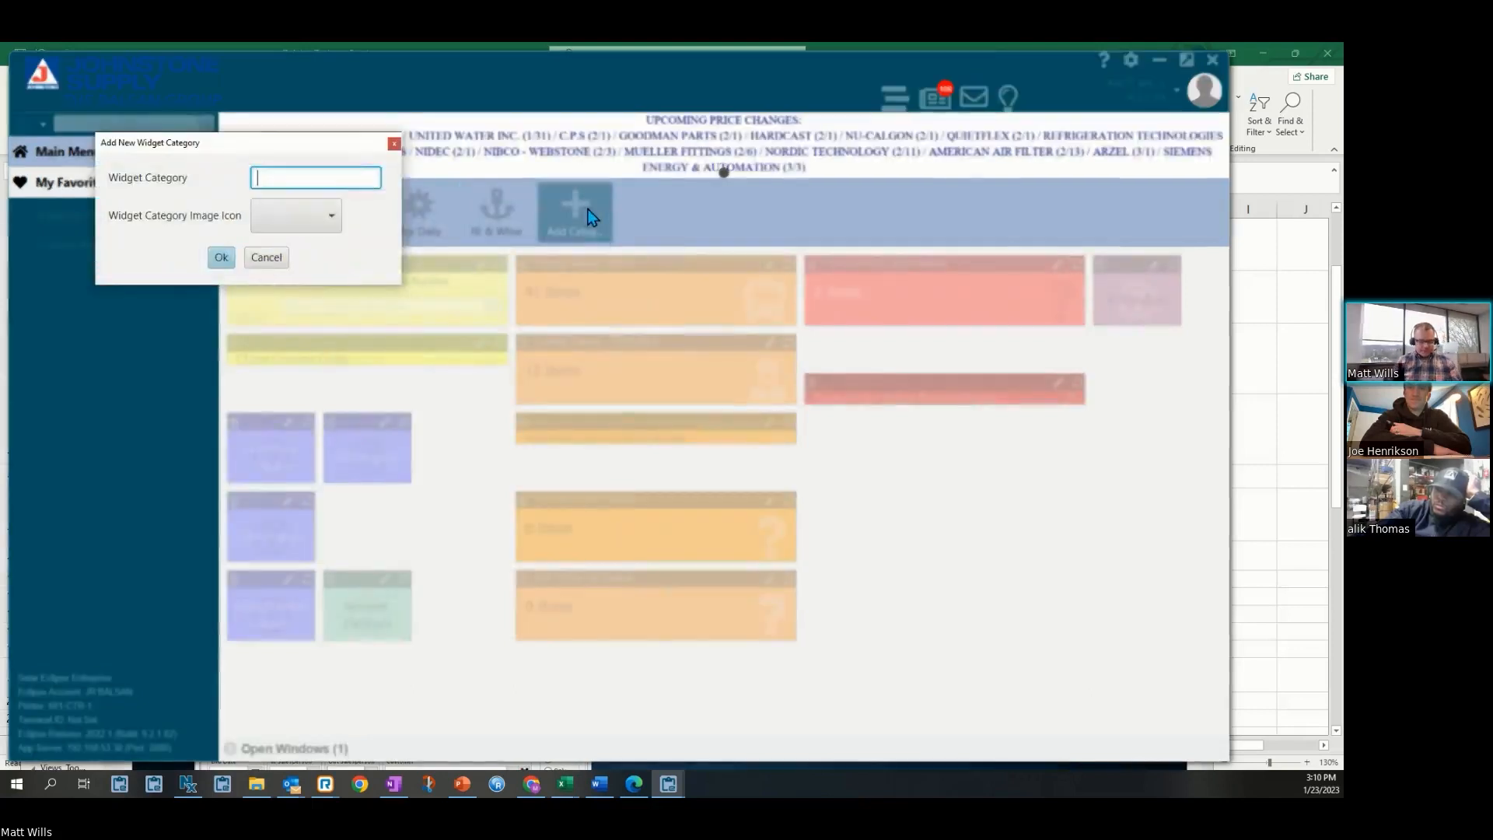
{"action": "type", "text": "New"}
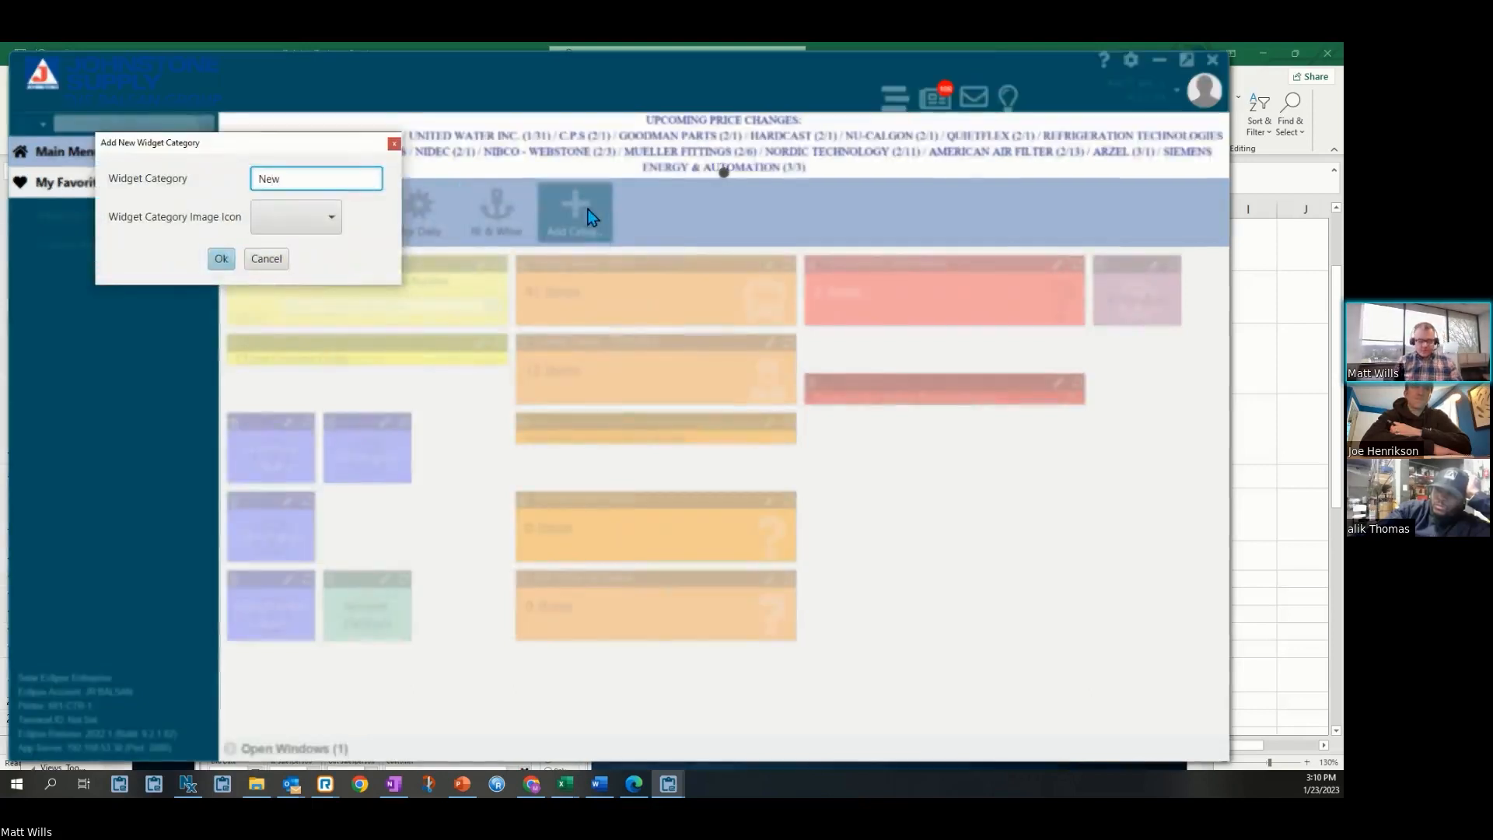
{"action": "type", "text": " Category"}
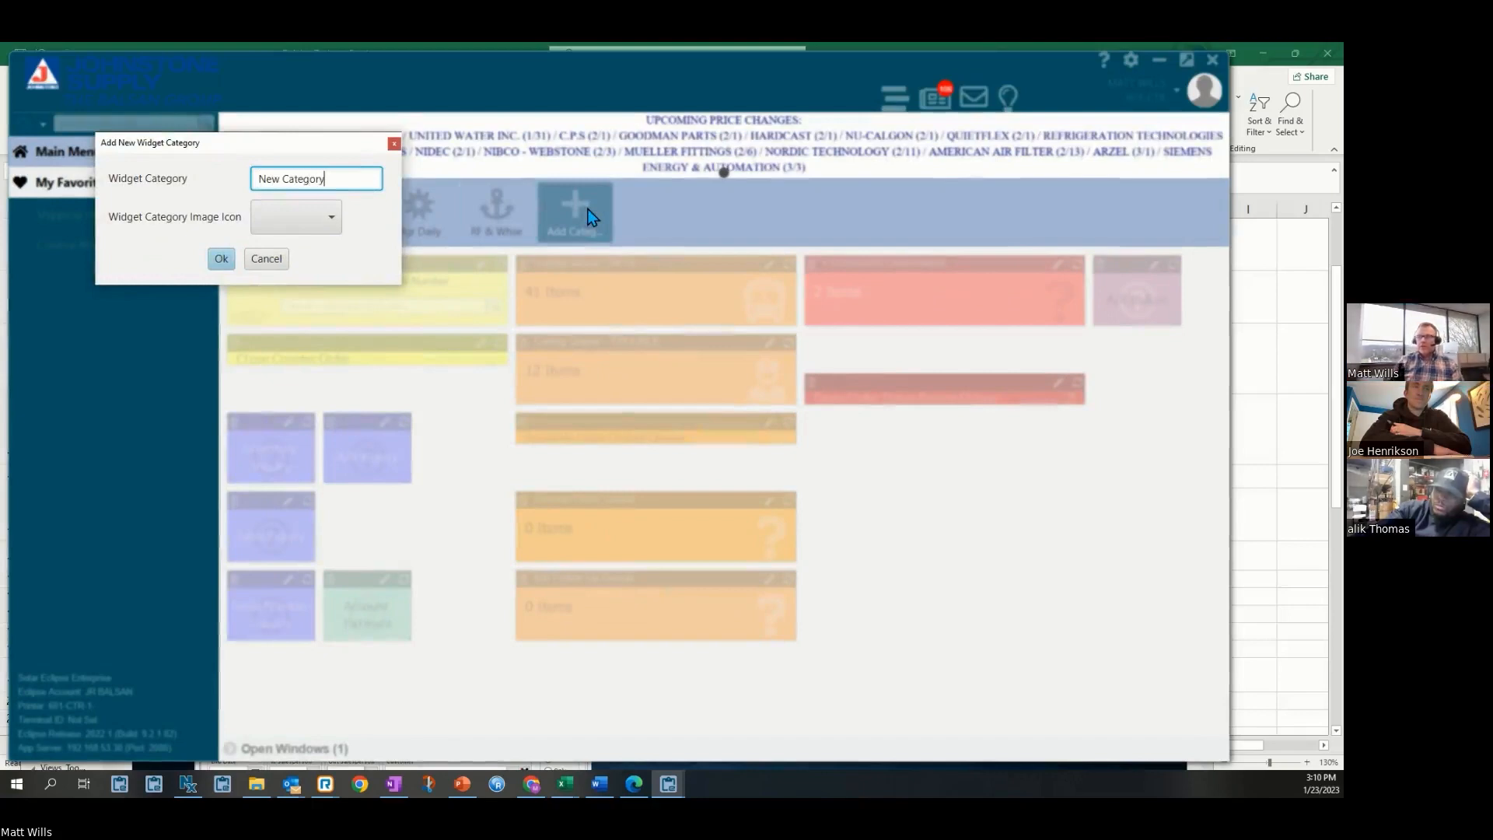
{"action": "left_click", "coordinate": [330, 219]}
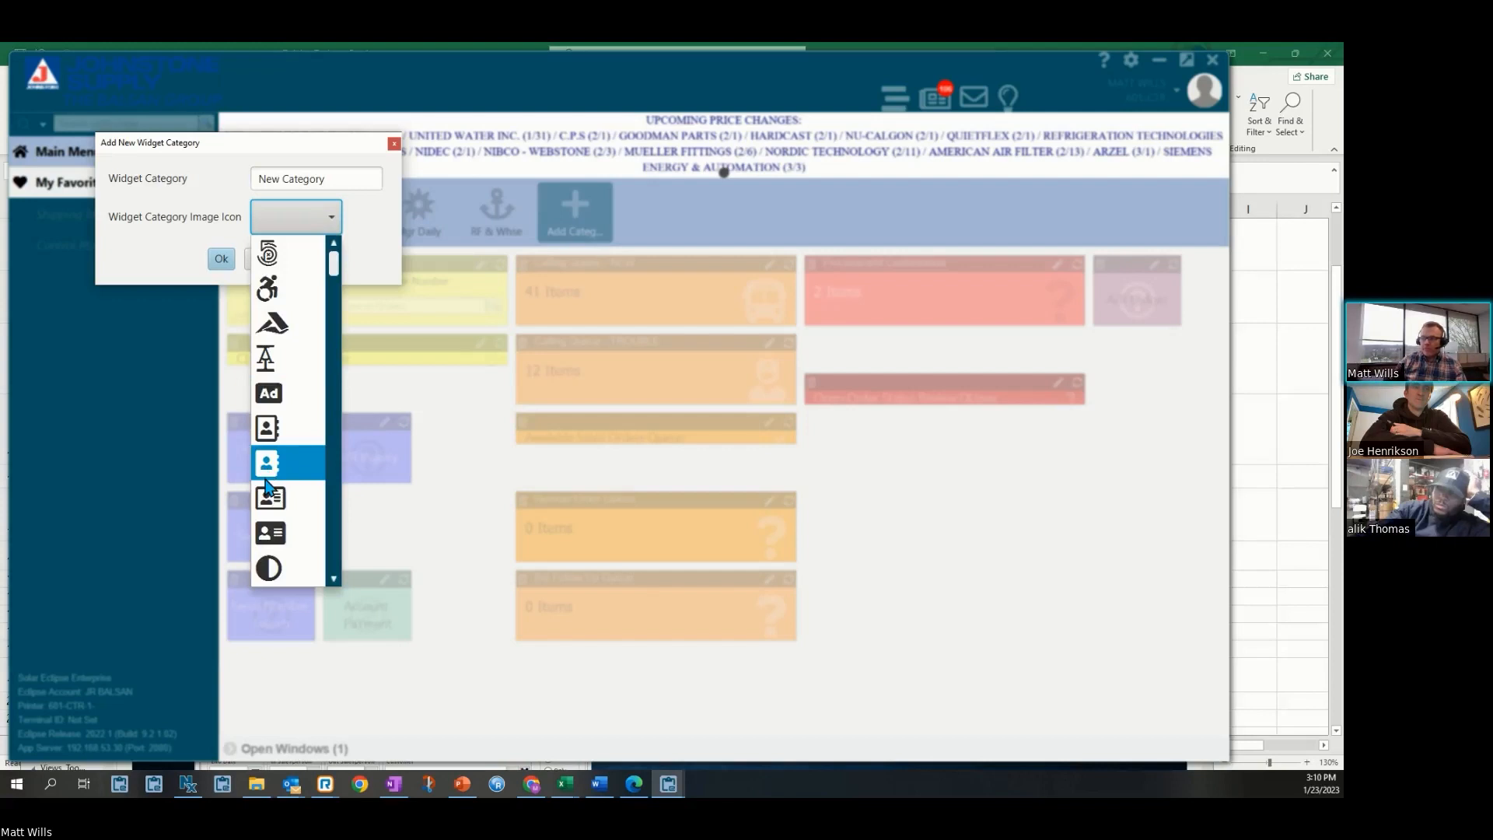
{"action": "left_click", "coordinate": [270, 567]}
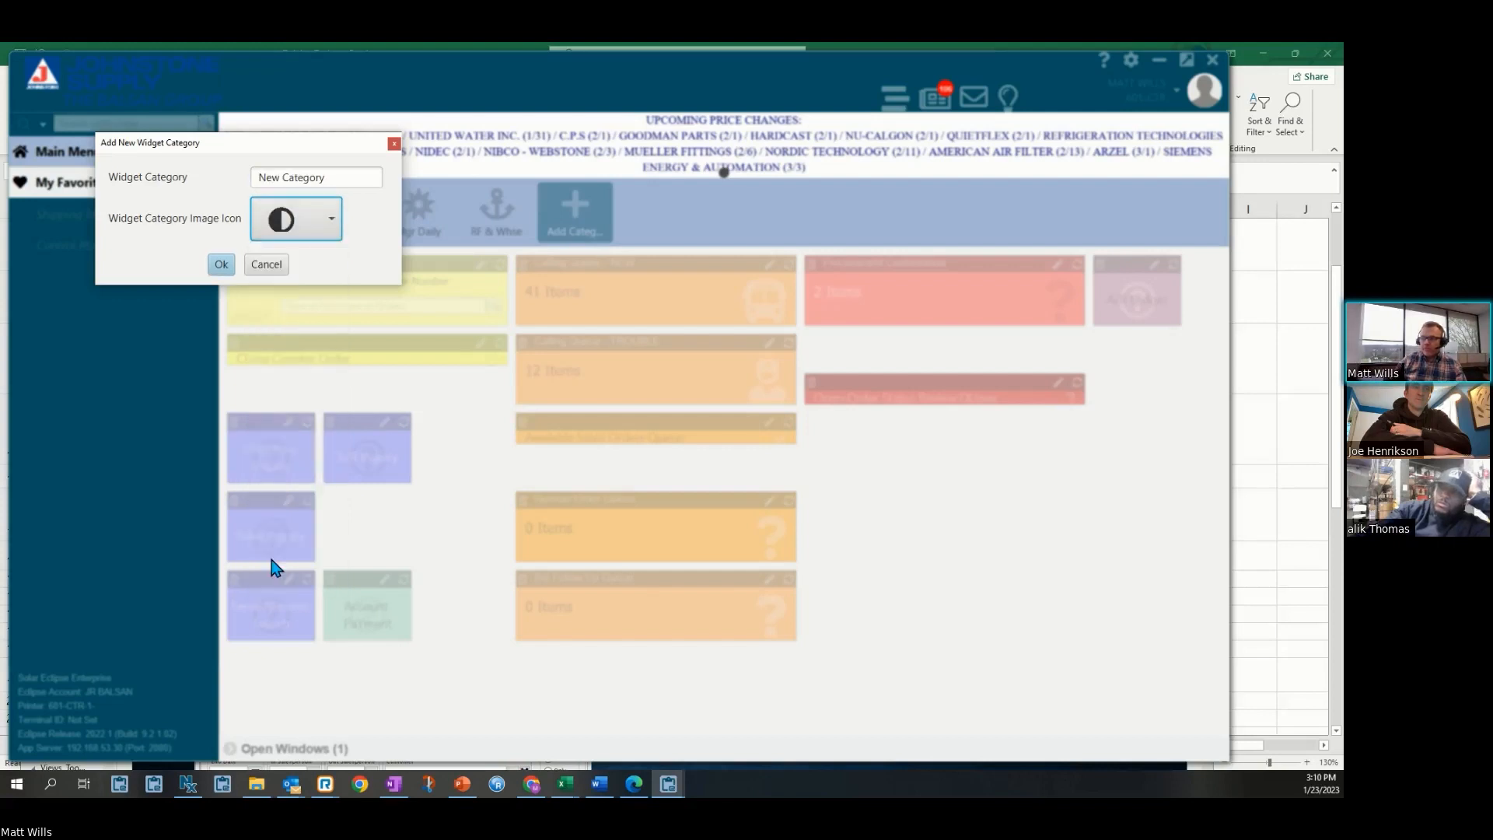
{"action": "left_click", "coordinate": [221, 264]}
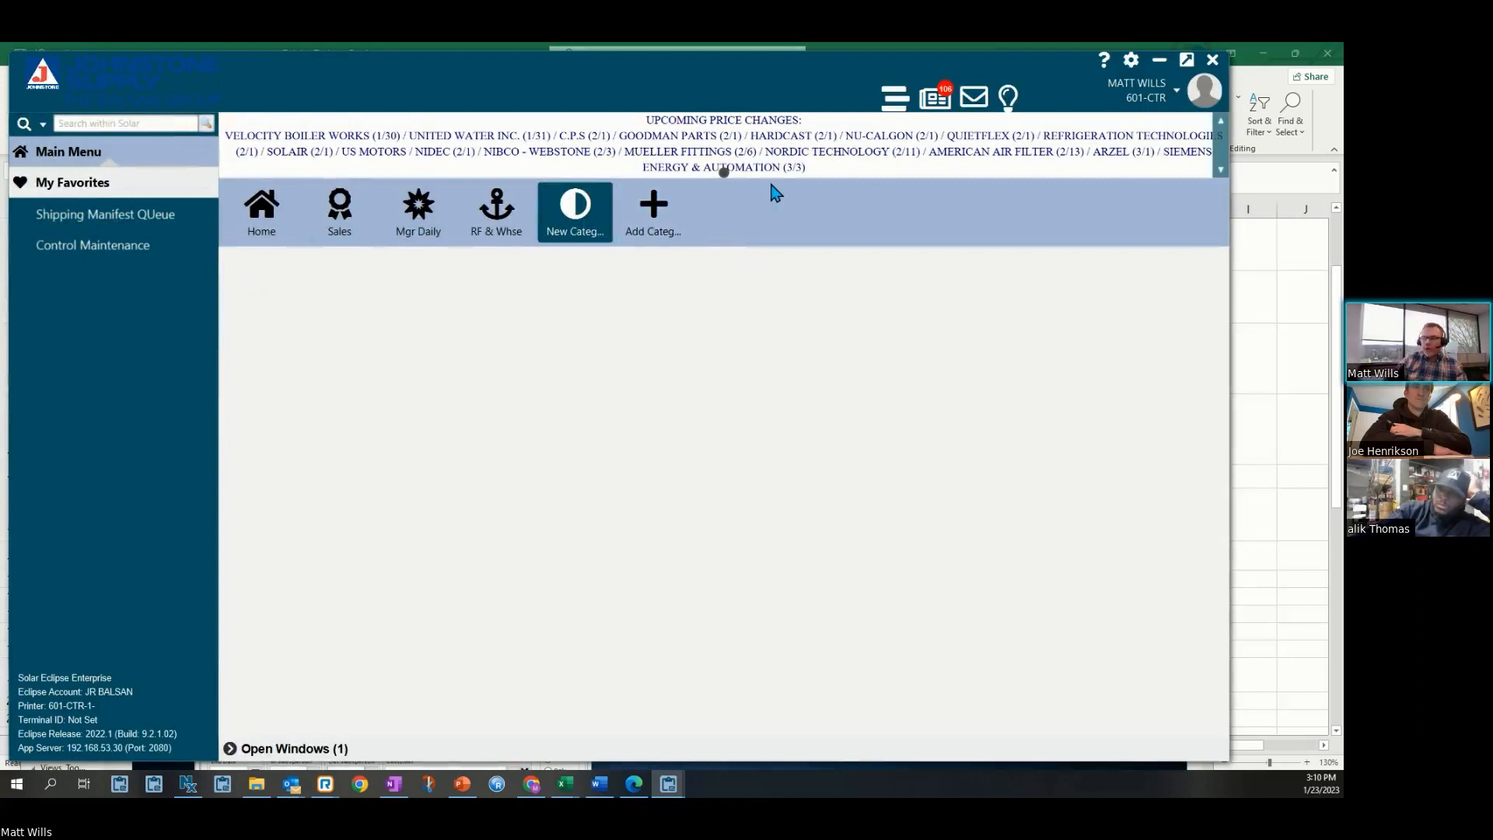
Delete the New Category widget category and confirm the deletion
{"action": "right_click", "coordinate": [573, 212]}
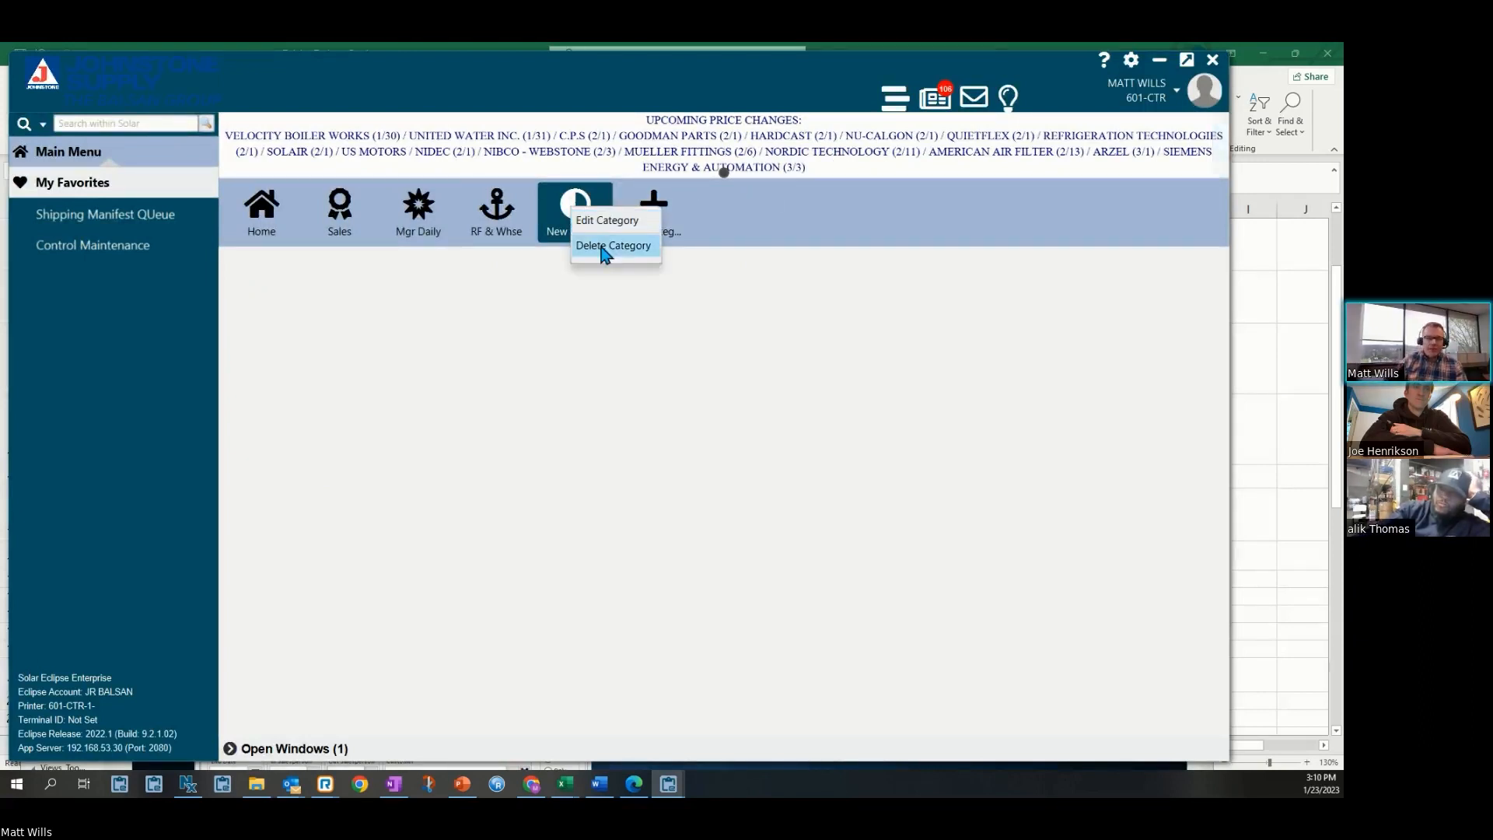
{"action": "left_click", "coordinate": [556, 330]}
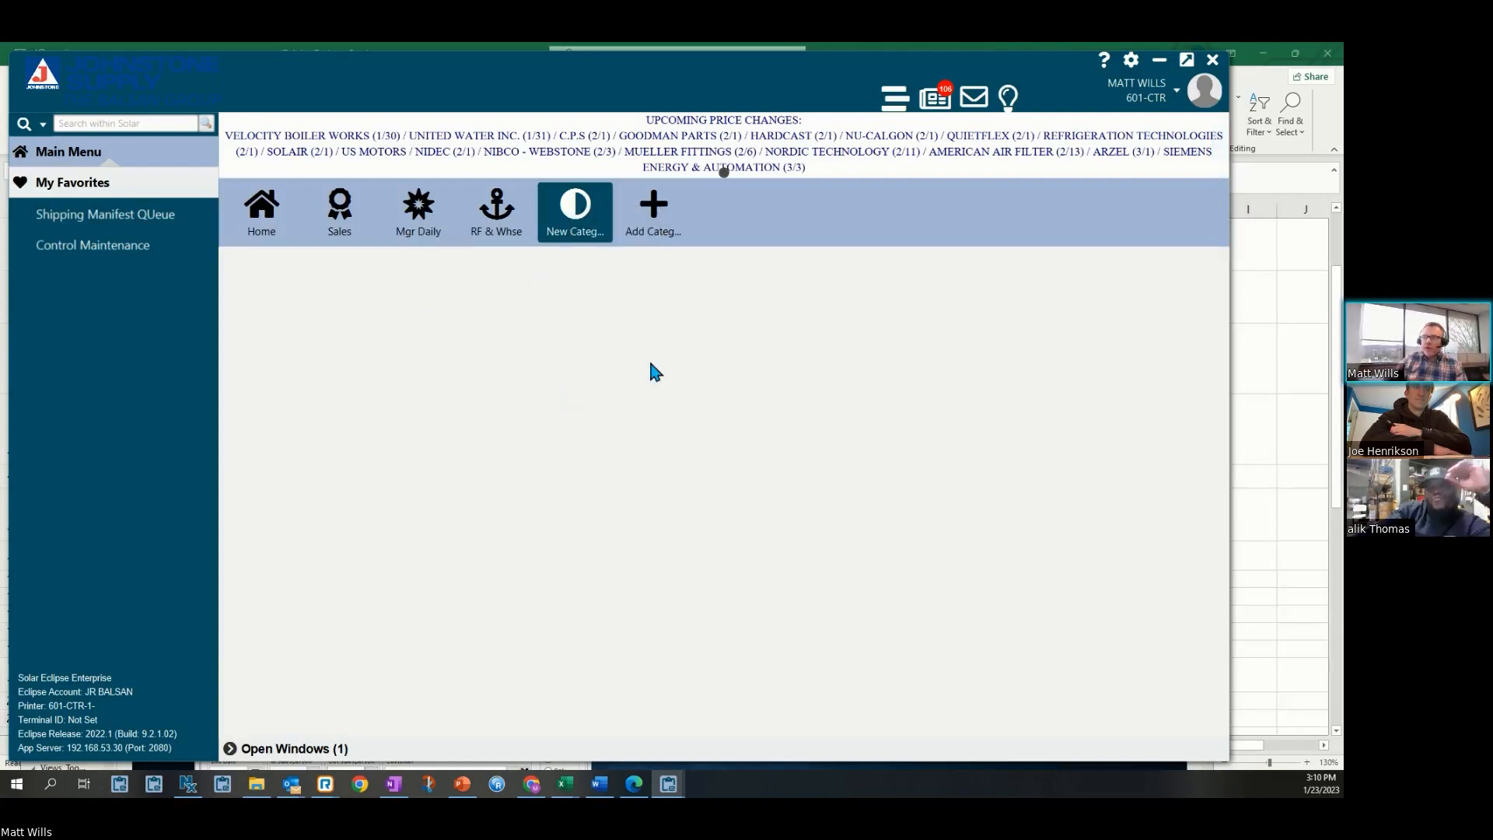
{"action": "left_click", "coordinate": [511, 226]}
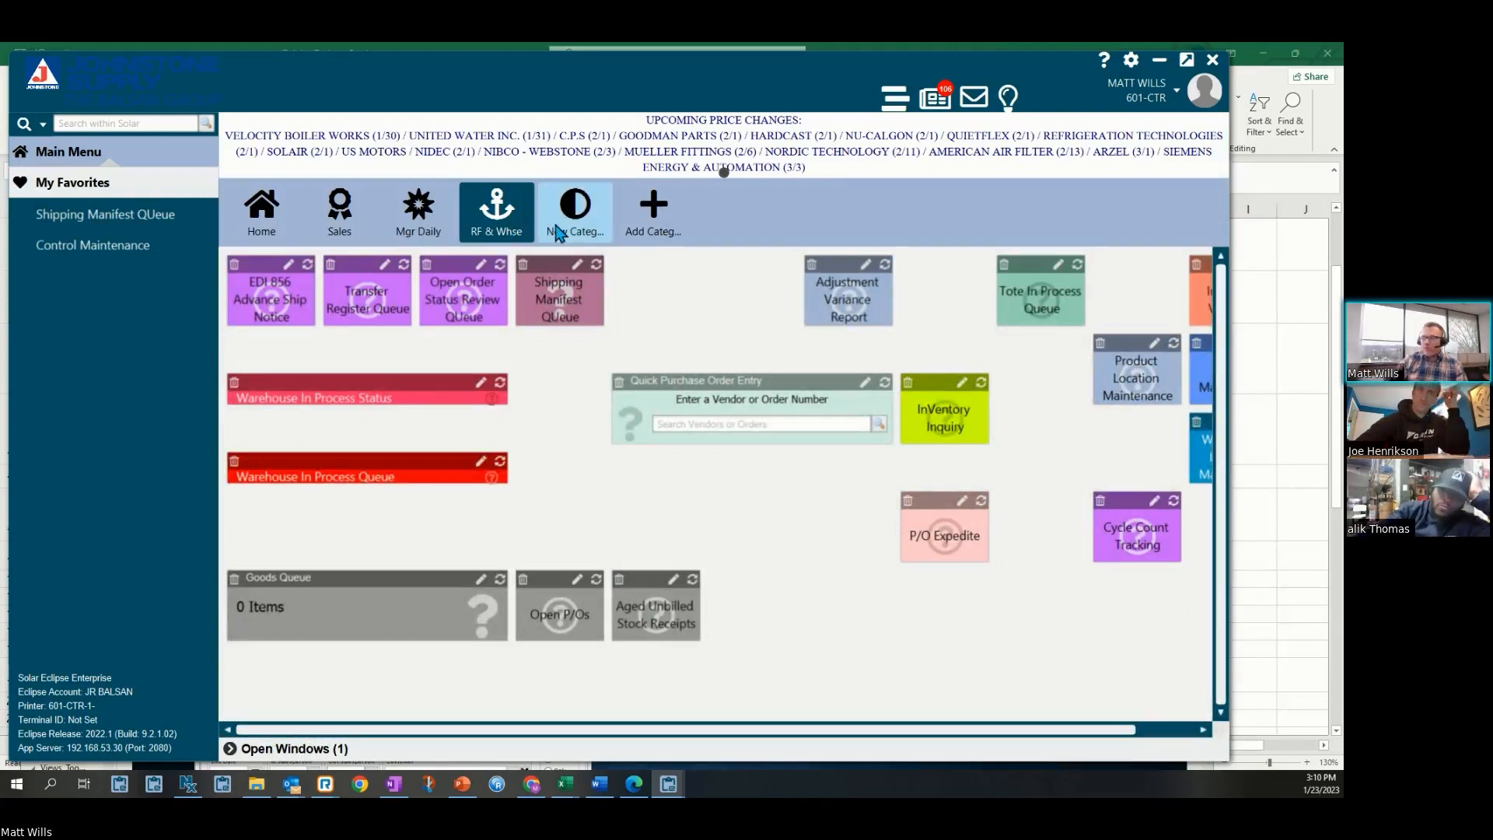
{"action": "right_click", "coordinate": [587, 225]}
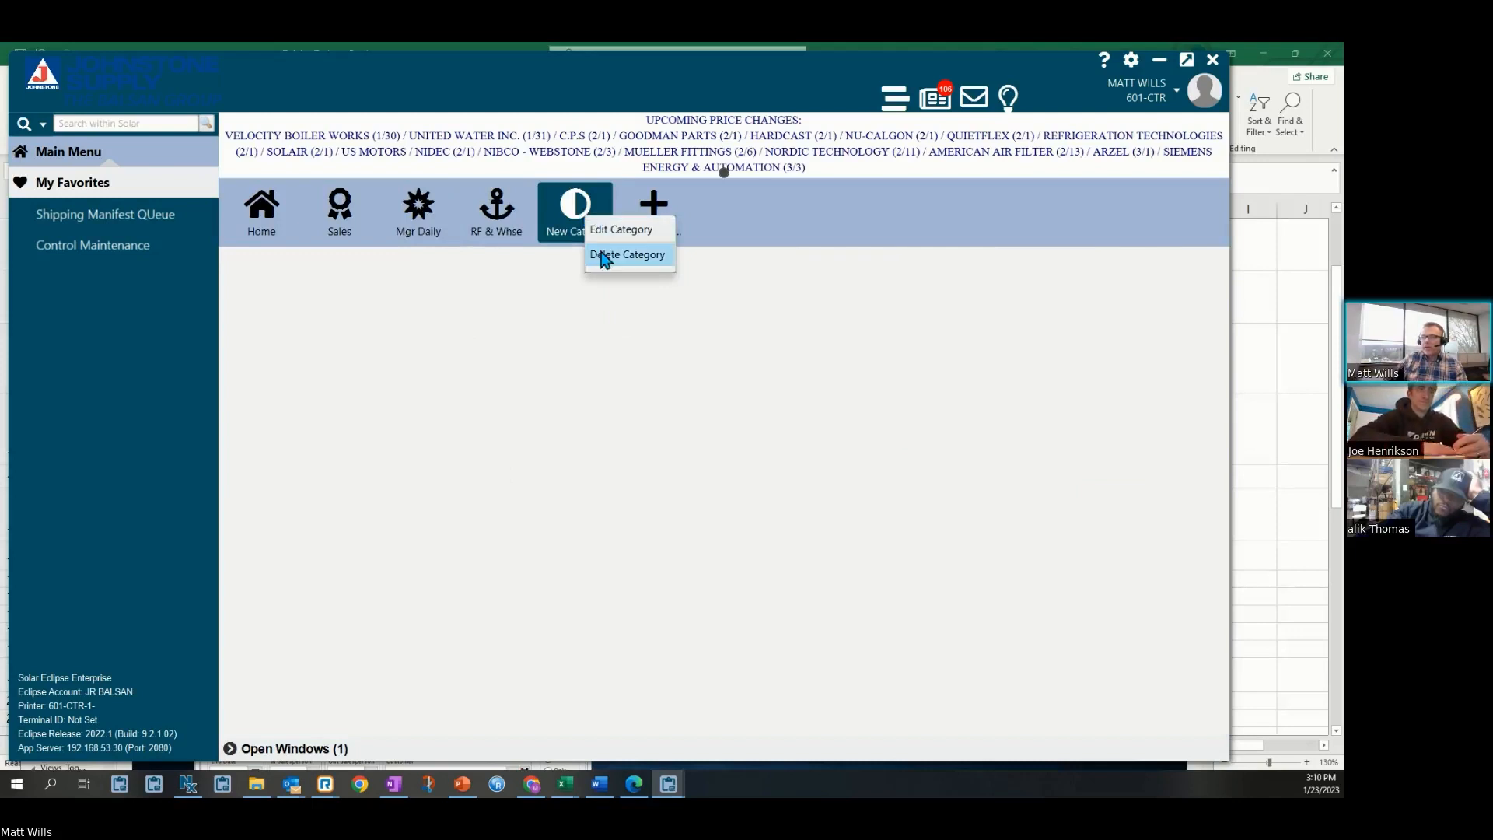
{"action": "left_click", "coordinate": [605, 256]}
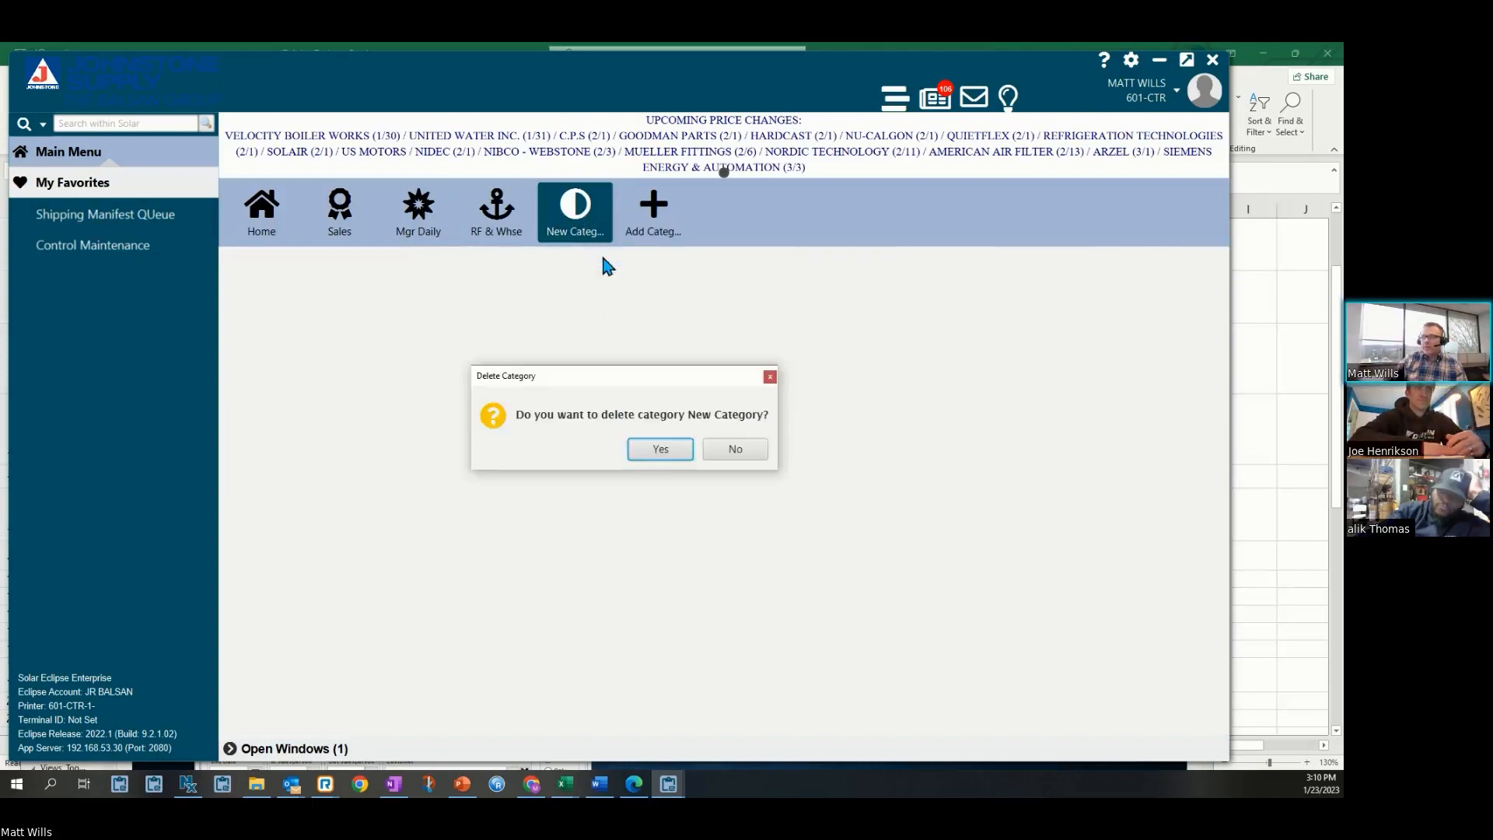
{"action": "left_click", "coordinate": [653, 449]}
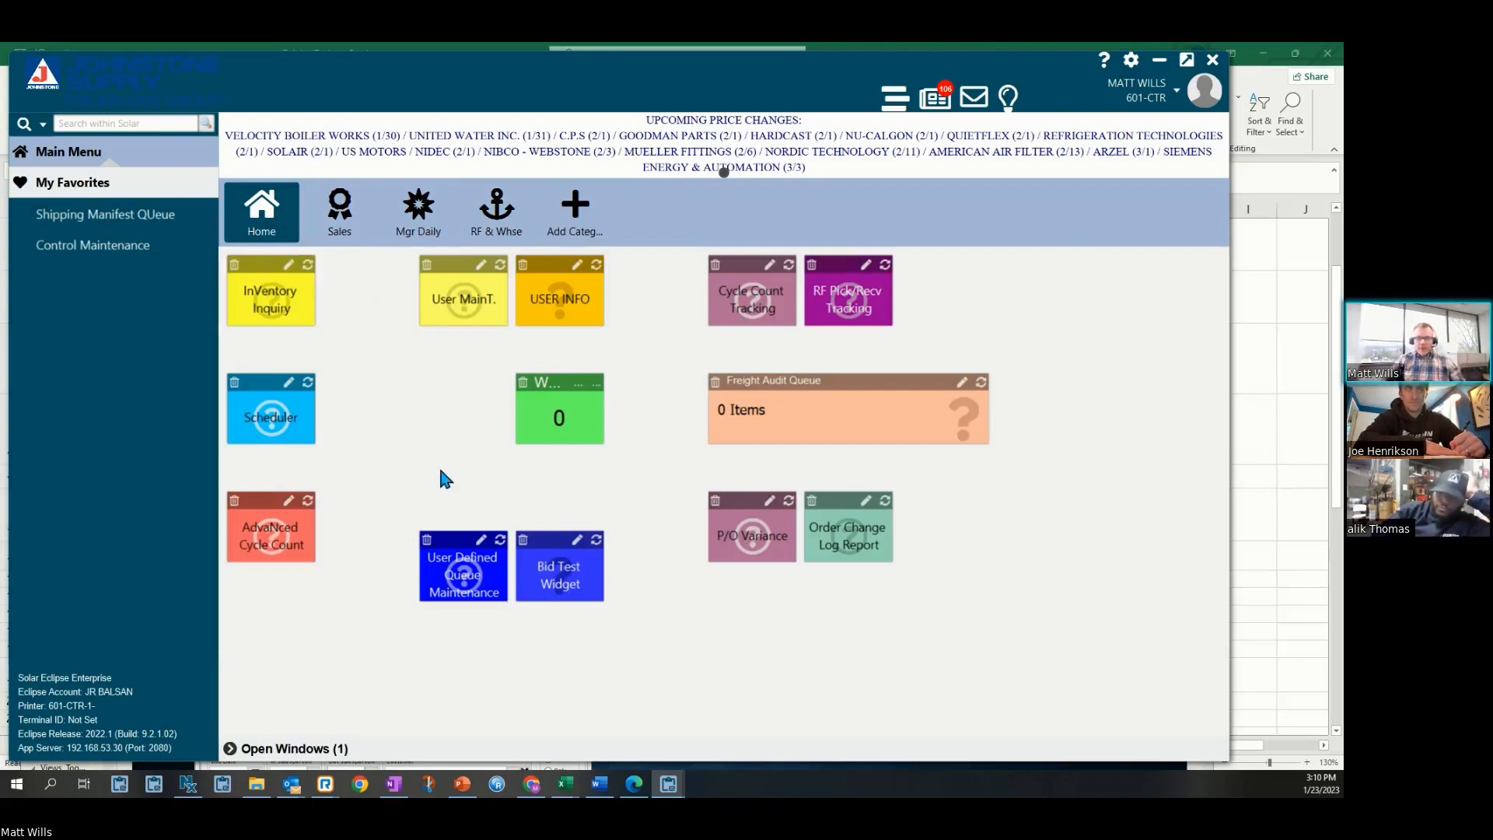
Browse the widgets in the Sales and RF & Whse categories, returning to Sales
{"action": "left_click", "coordinate": [340, 214]}
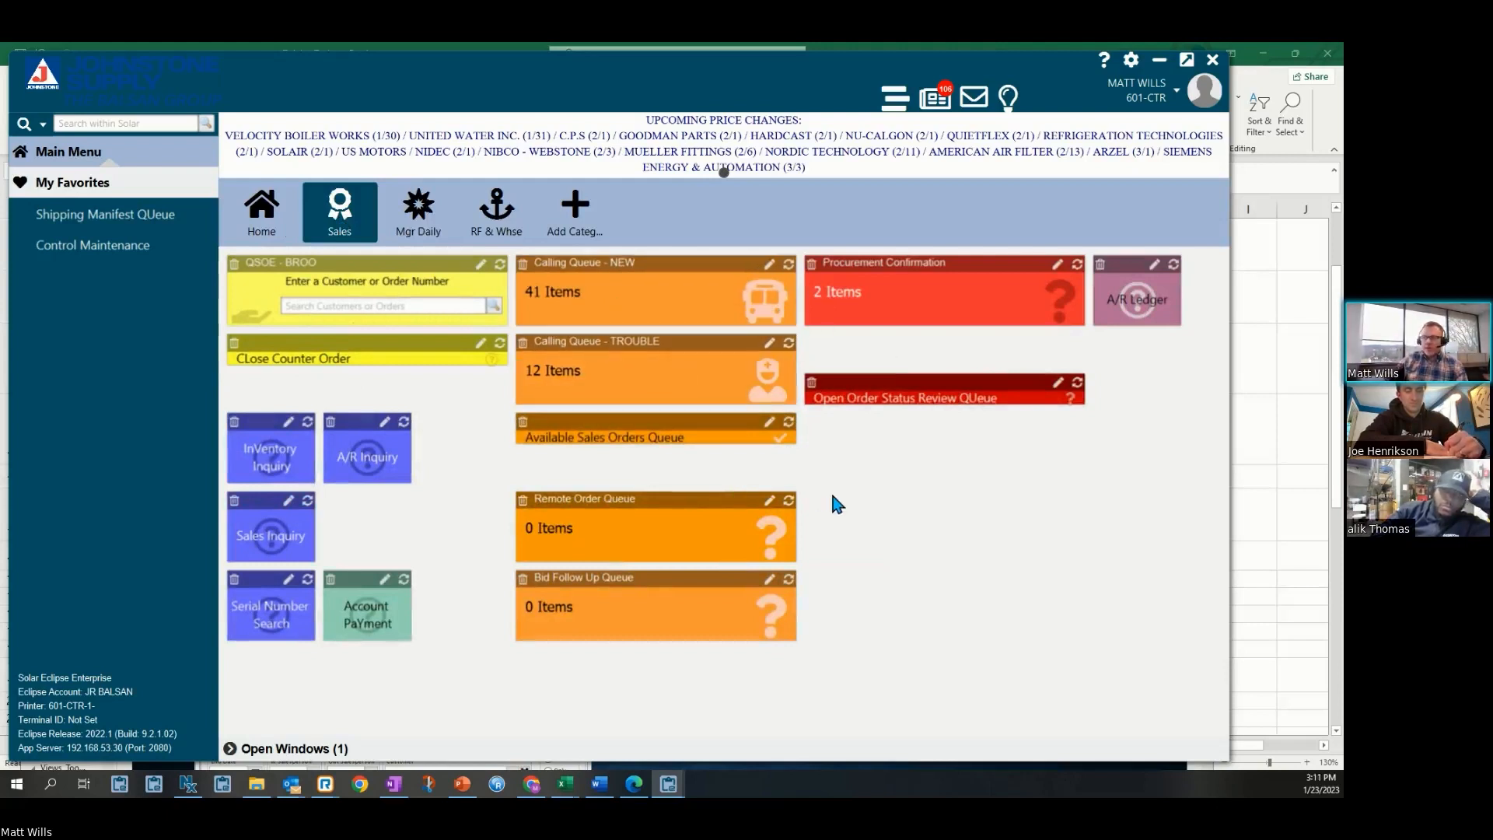
{"action": "left_click", "coordinate": [507, 238]}
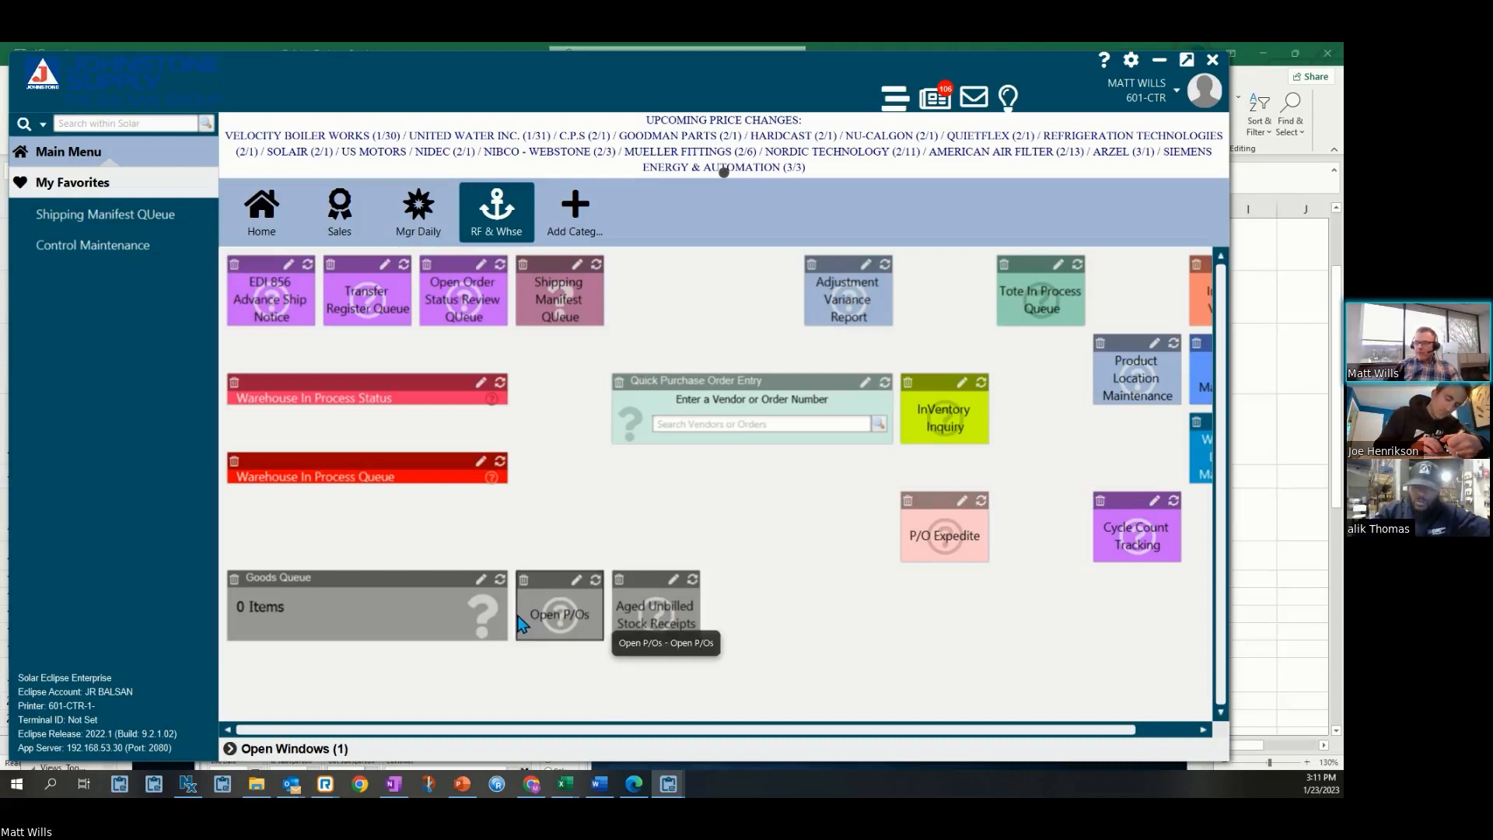
{"action": "left_click", "coordinate": [342, 224]}
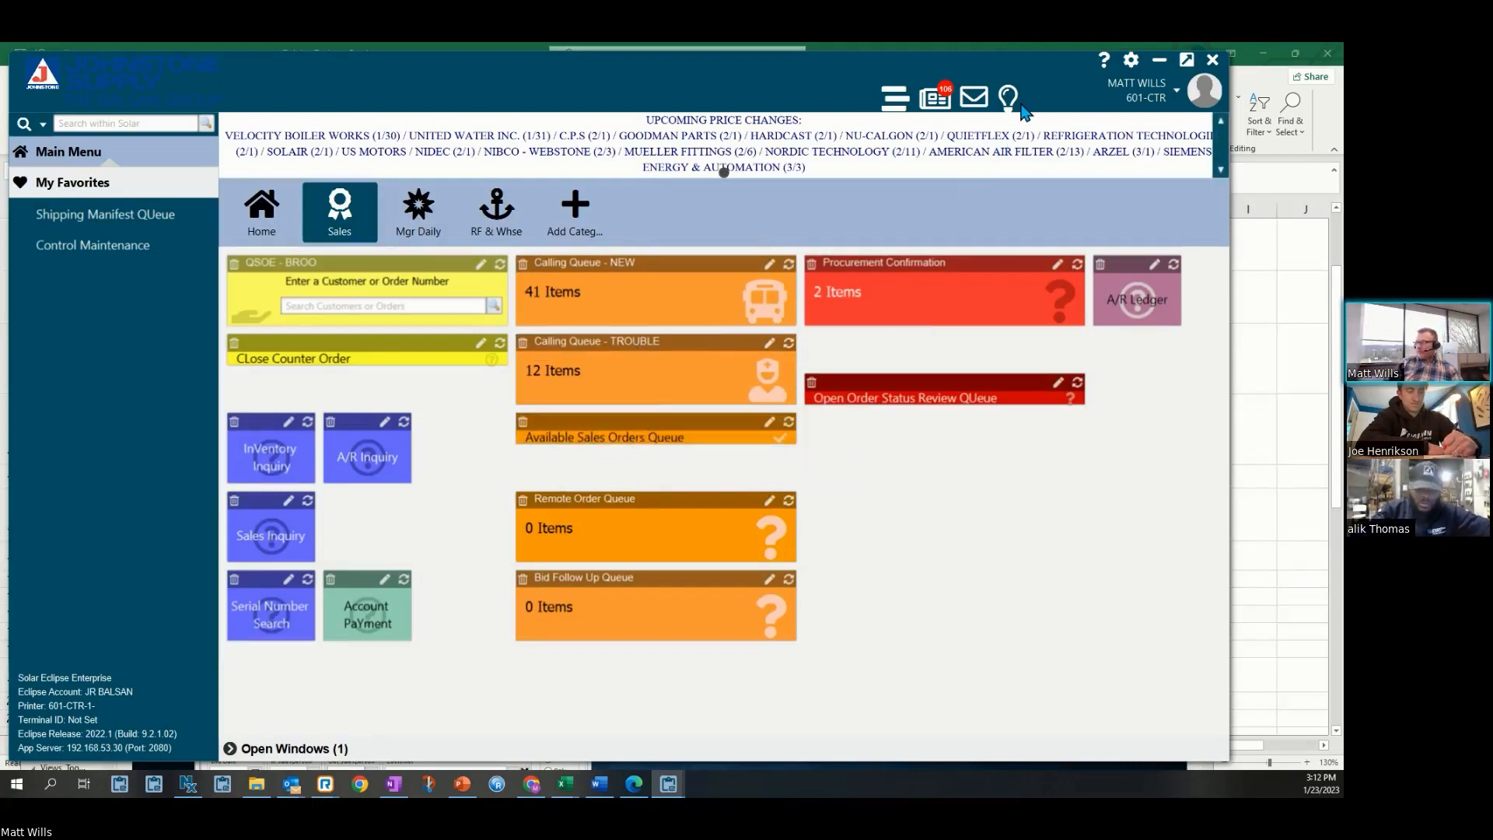
Minimize the desktop and switch to PowerPoint, moving to the Views – Columns & Rows slide
{"action": "left_click", "coordinate": [1158, 61]}
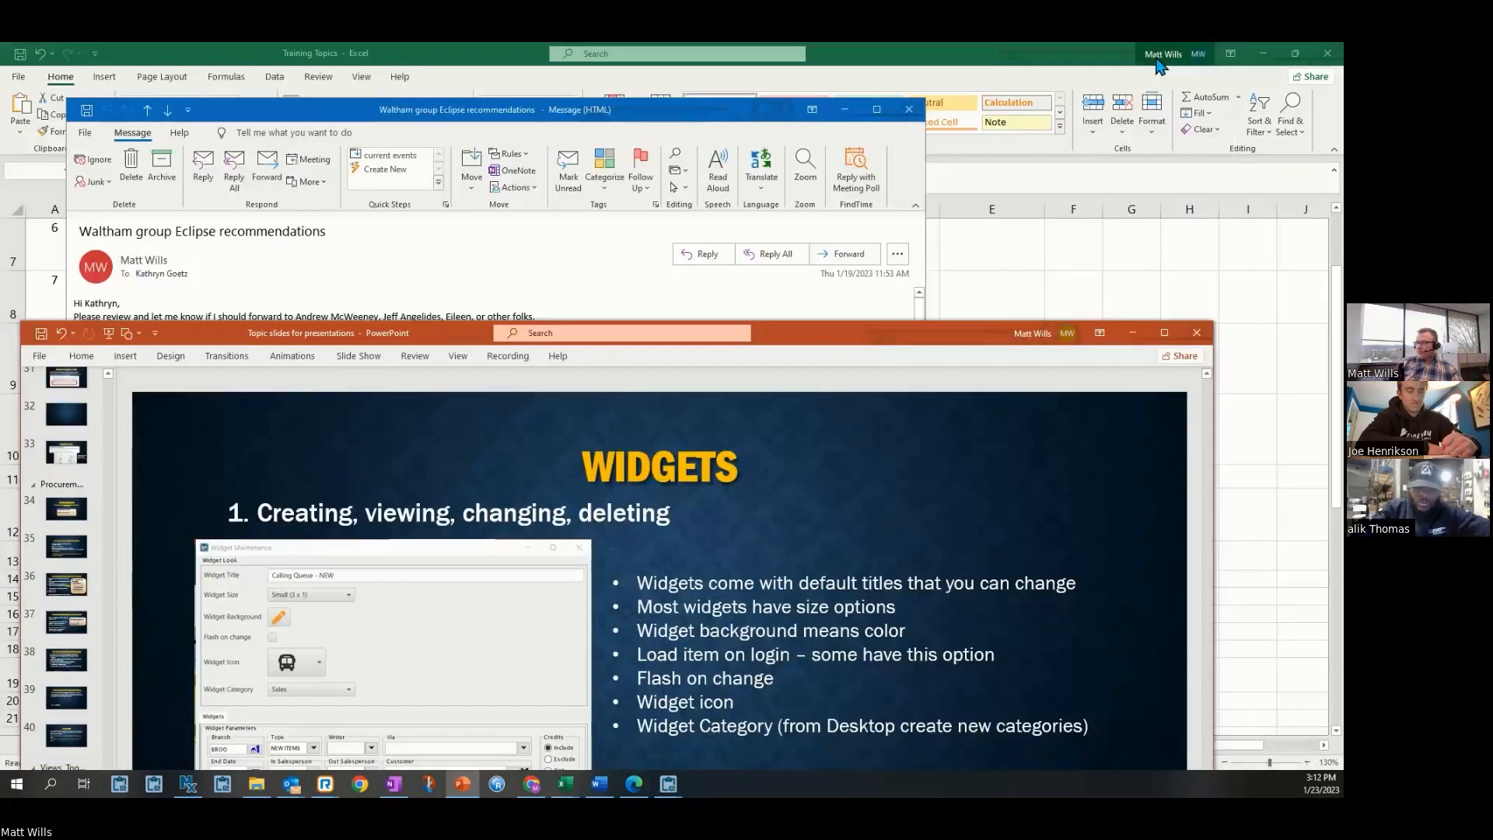
{"action": "left_click_drag", "start_coordinate": [947, 345], "coordinate": [935, 129]}
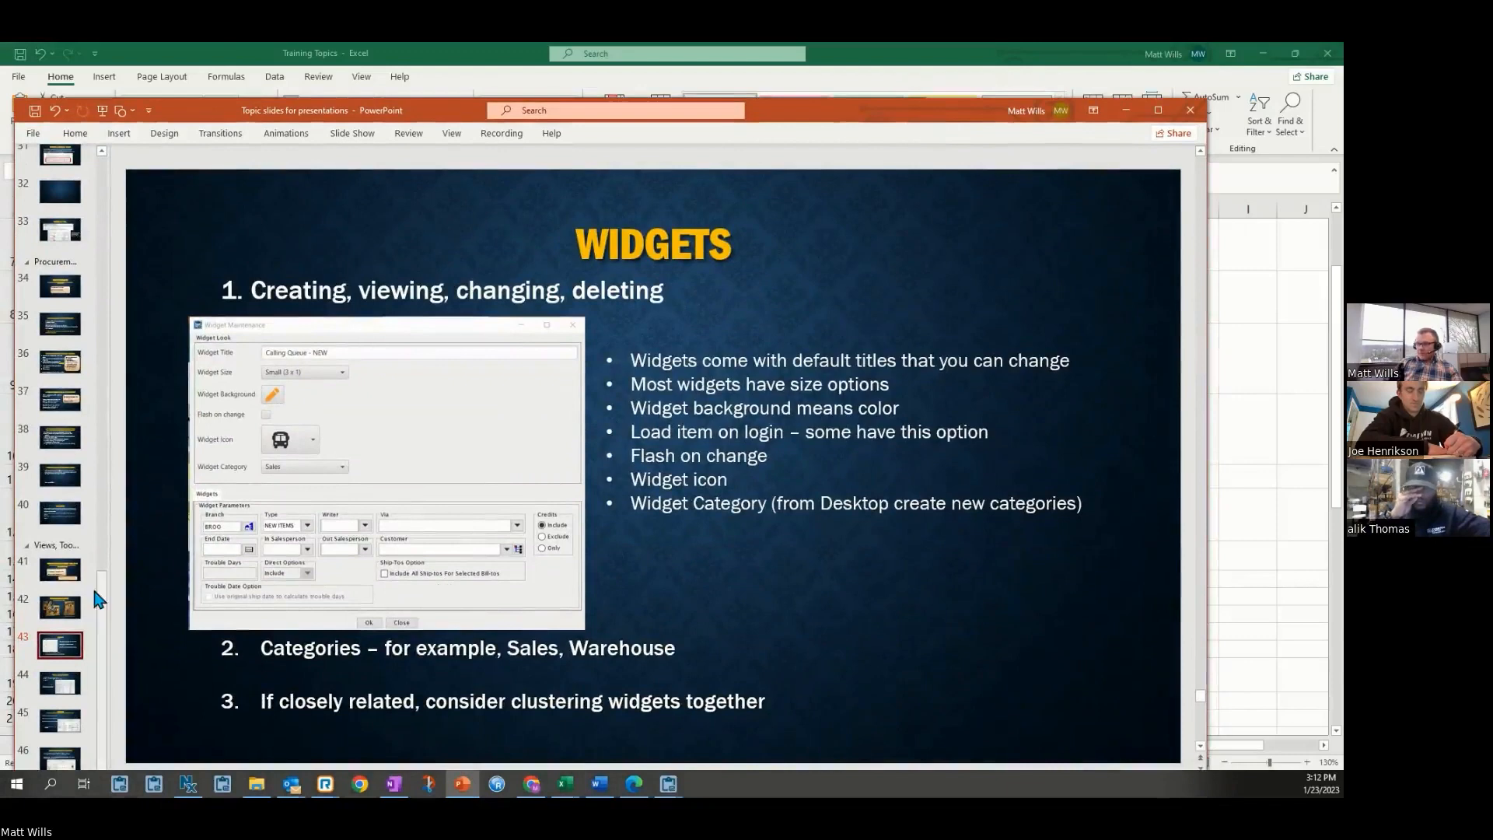
{"action": "left_click", "coordinate": [71, 695]}
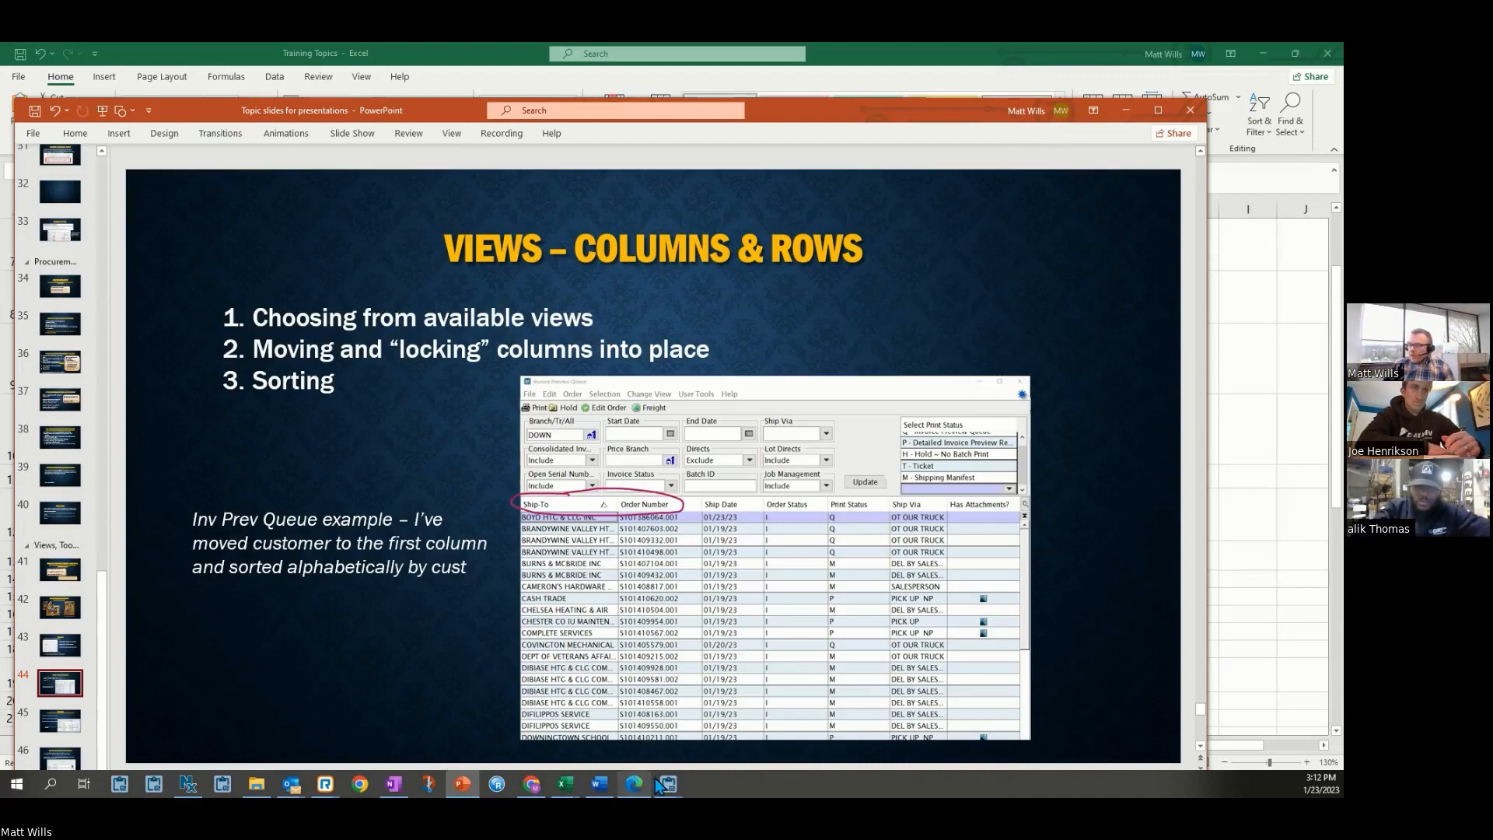
Switch back to Solar Eclipse, open the Mgr Daily category and open the Invoice Queue widget
{"action": "mouse_move", "coordinate": [667, 785]}
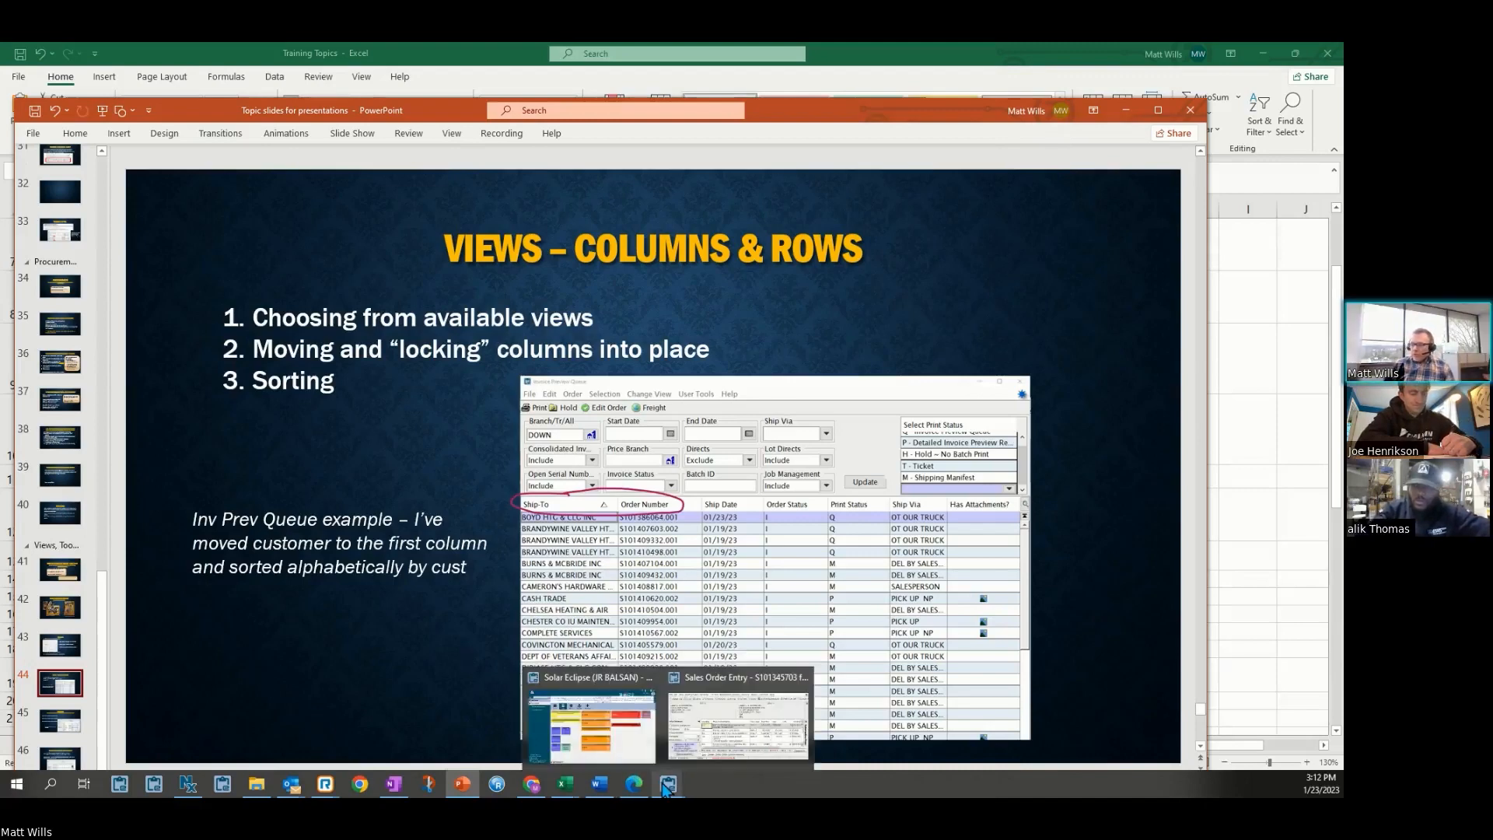
{"action": "left_click", "coordinate": [632, 752]}
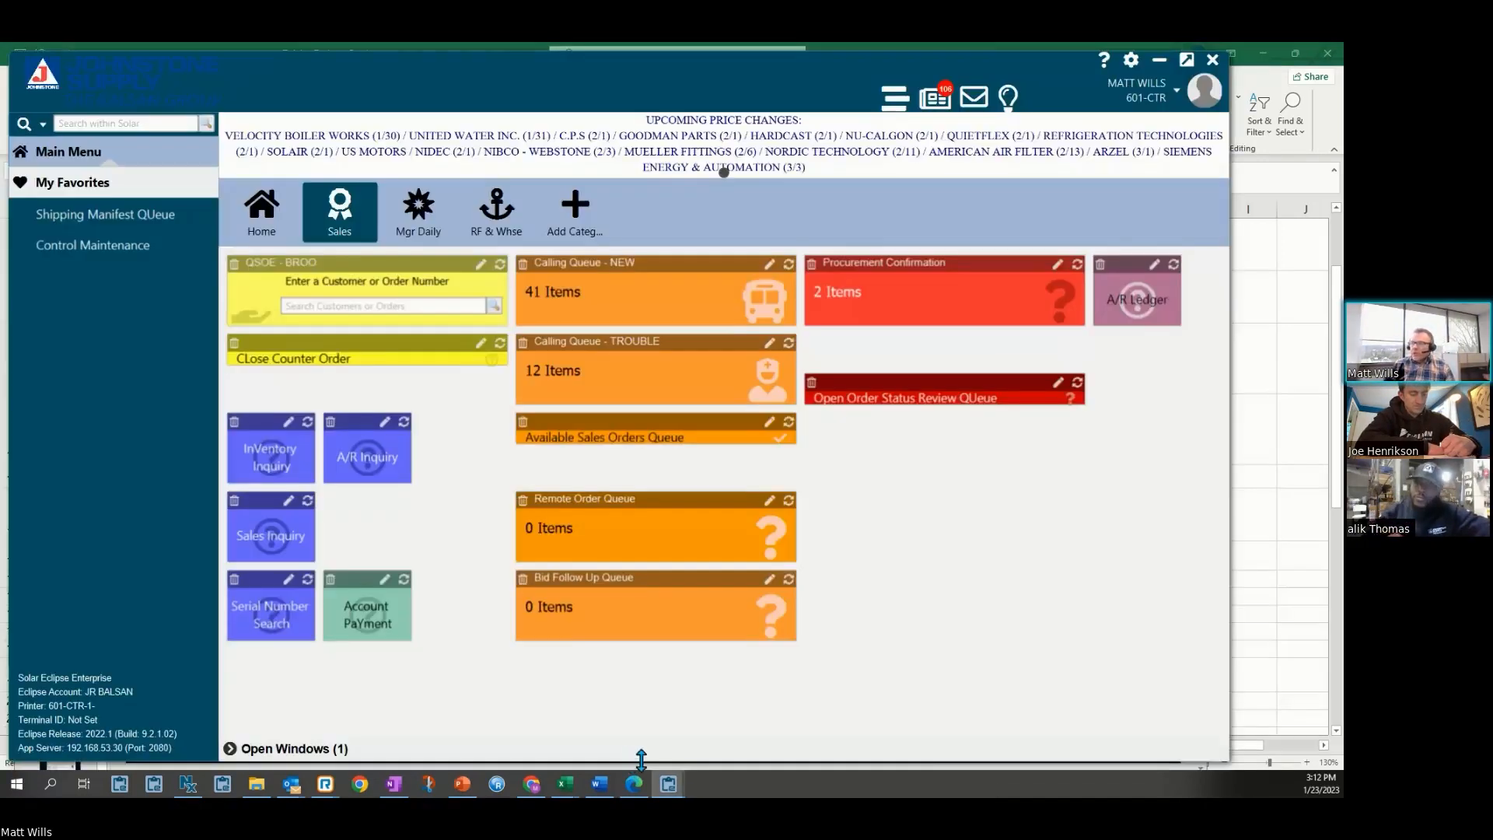
{"action": "left_click", "coordinate": [420, 221]}
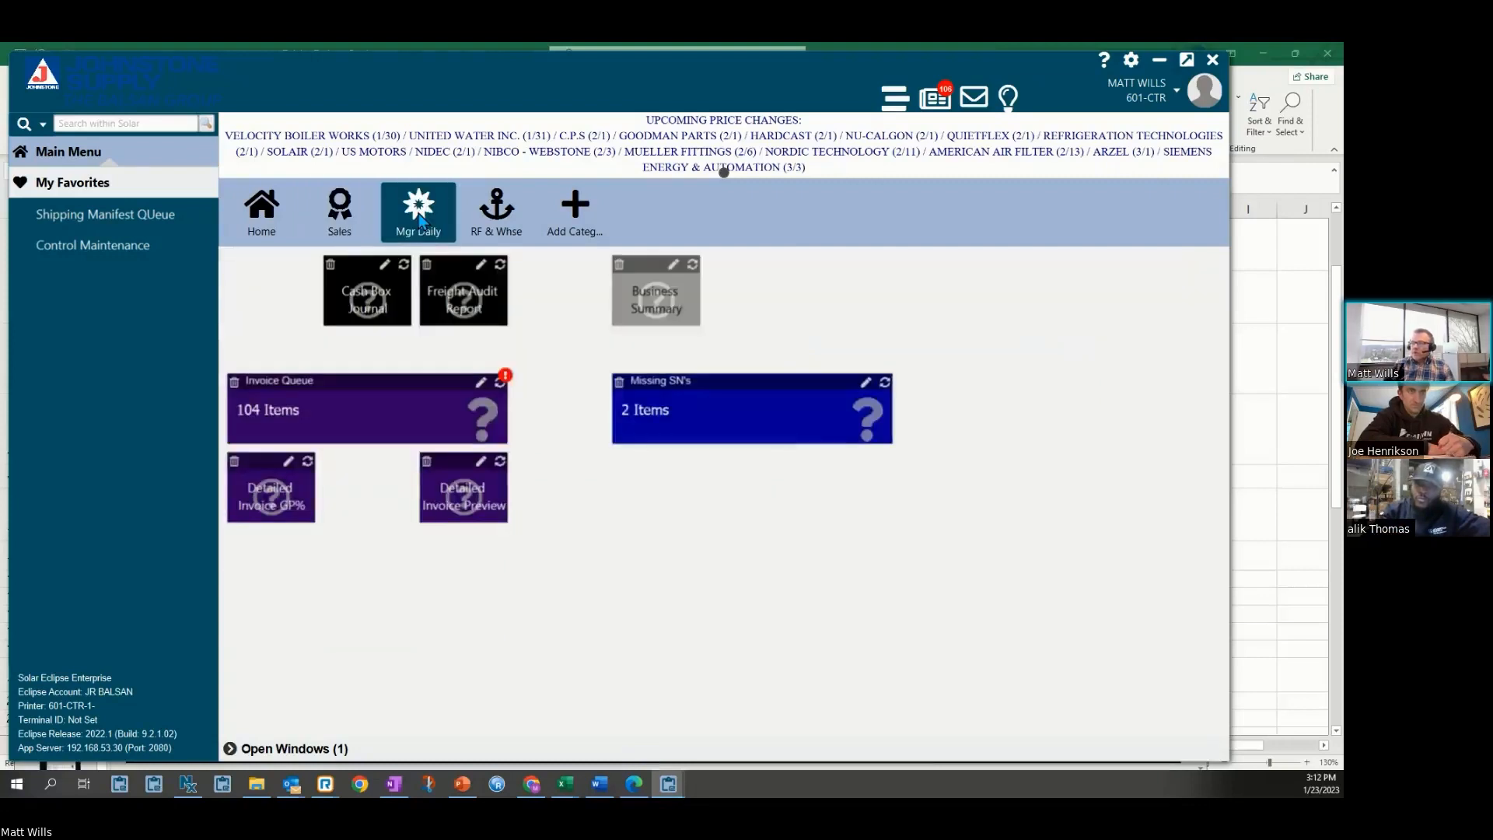
{"action": "left_click", "coordinate": [372, 380]}
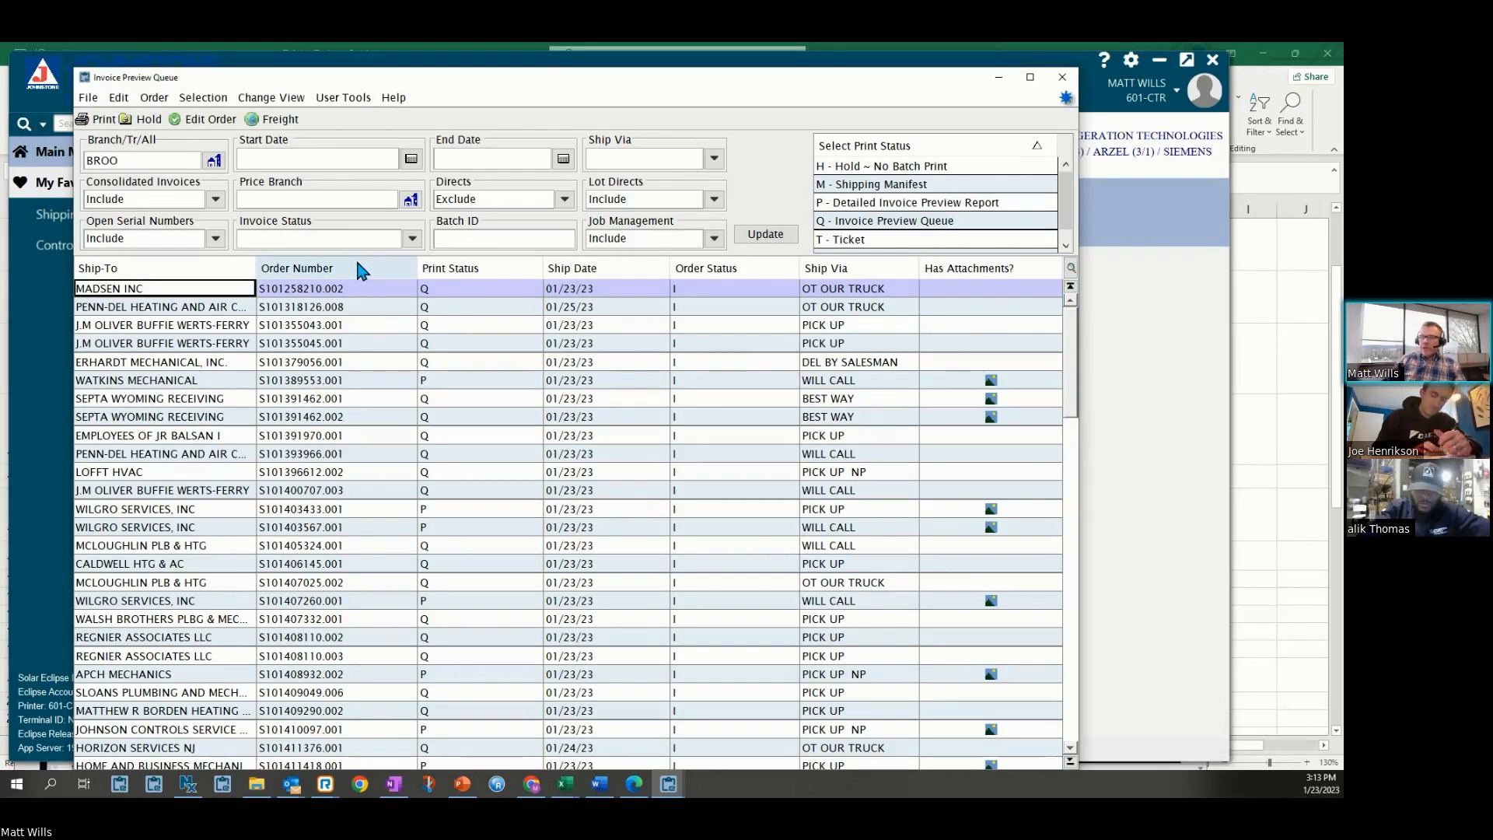
Reorder the Invoice Preview Queue columns to Ship-To, Order Number, Ship Date, Print Status and save the grid settings
{"action": "left_click_drag", "start_coordinate": [367, 269], "coordinate": [156, 271]}
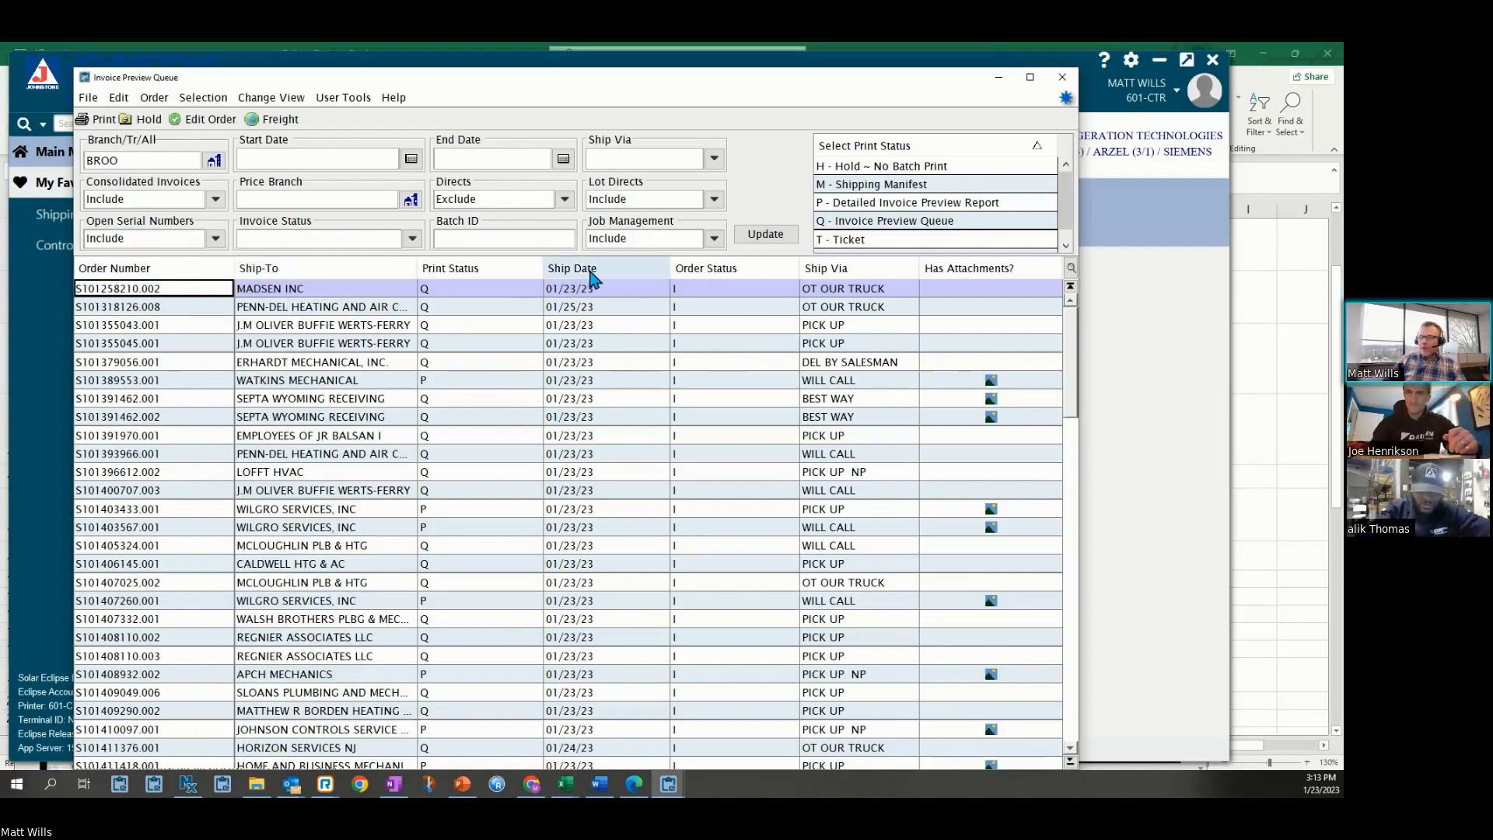
{"action": "left_click_drag", "start_coordinate": [510, 278], "coordinate": [233, 271]}
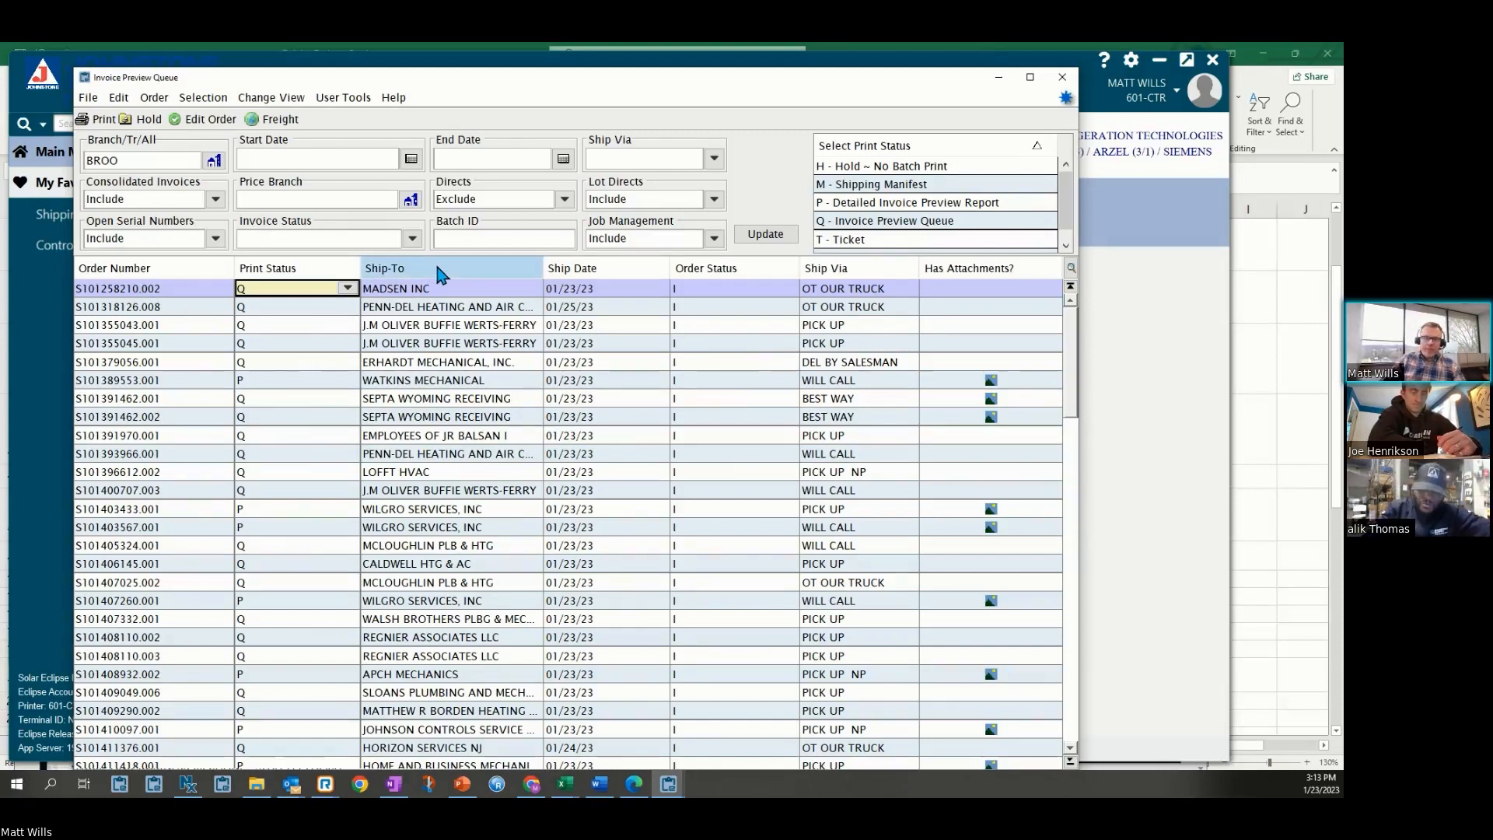
{"action": "left_click_drag", "start_coordinate": [441, 274], "coordinate": [163, 325]}
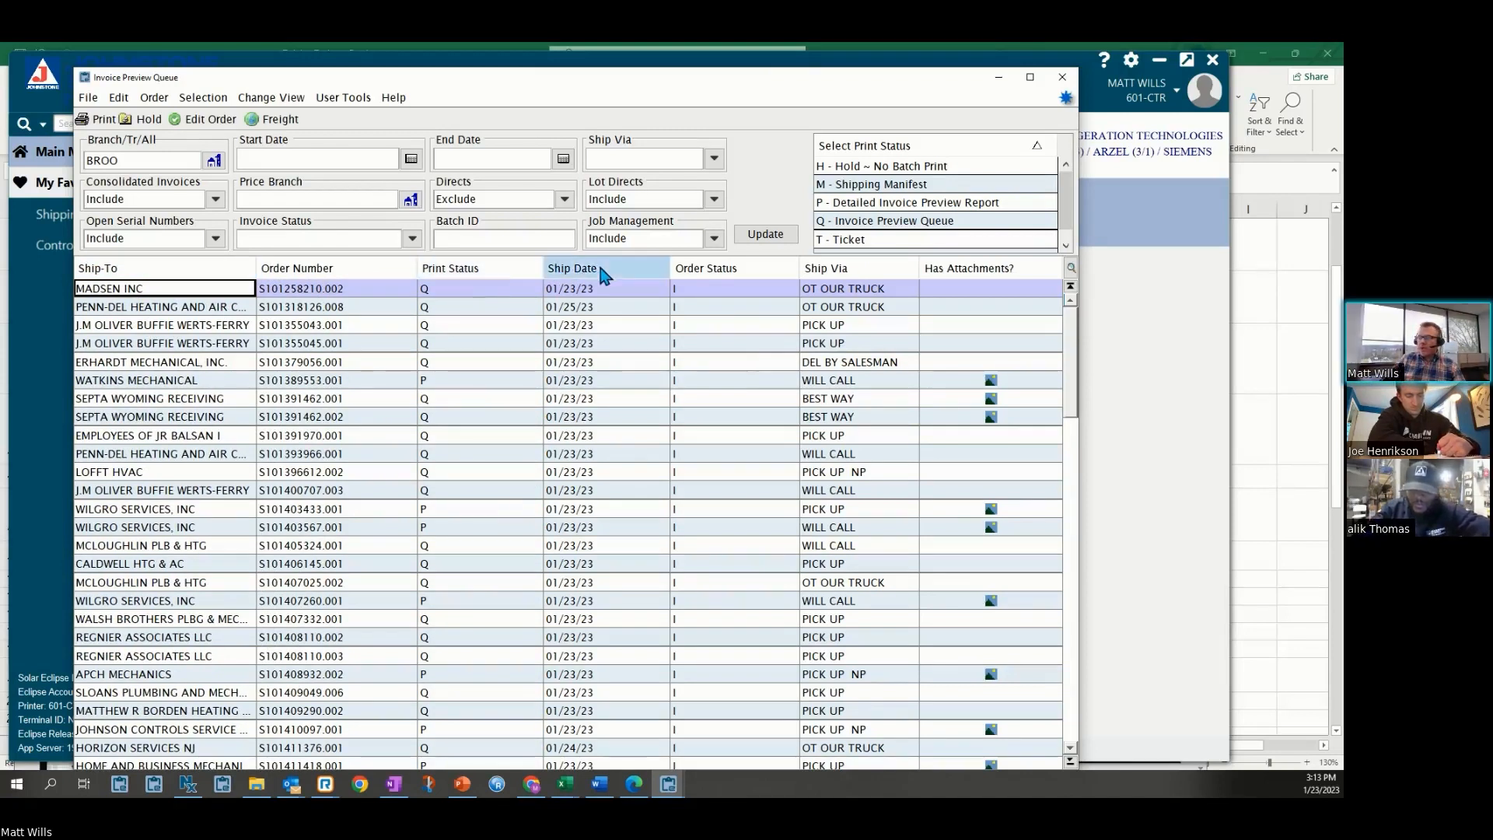
{"action": "left_click_drag", "start_coordinate": [602, 275], "coordinate": [467, 290]}
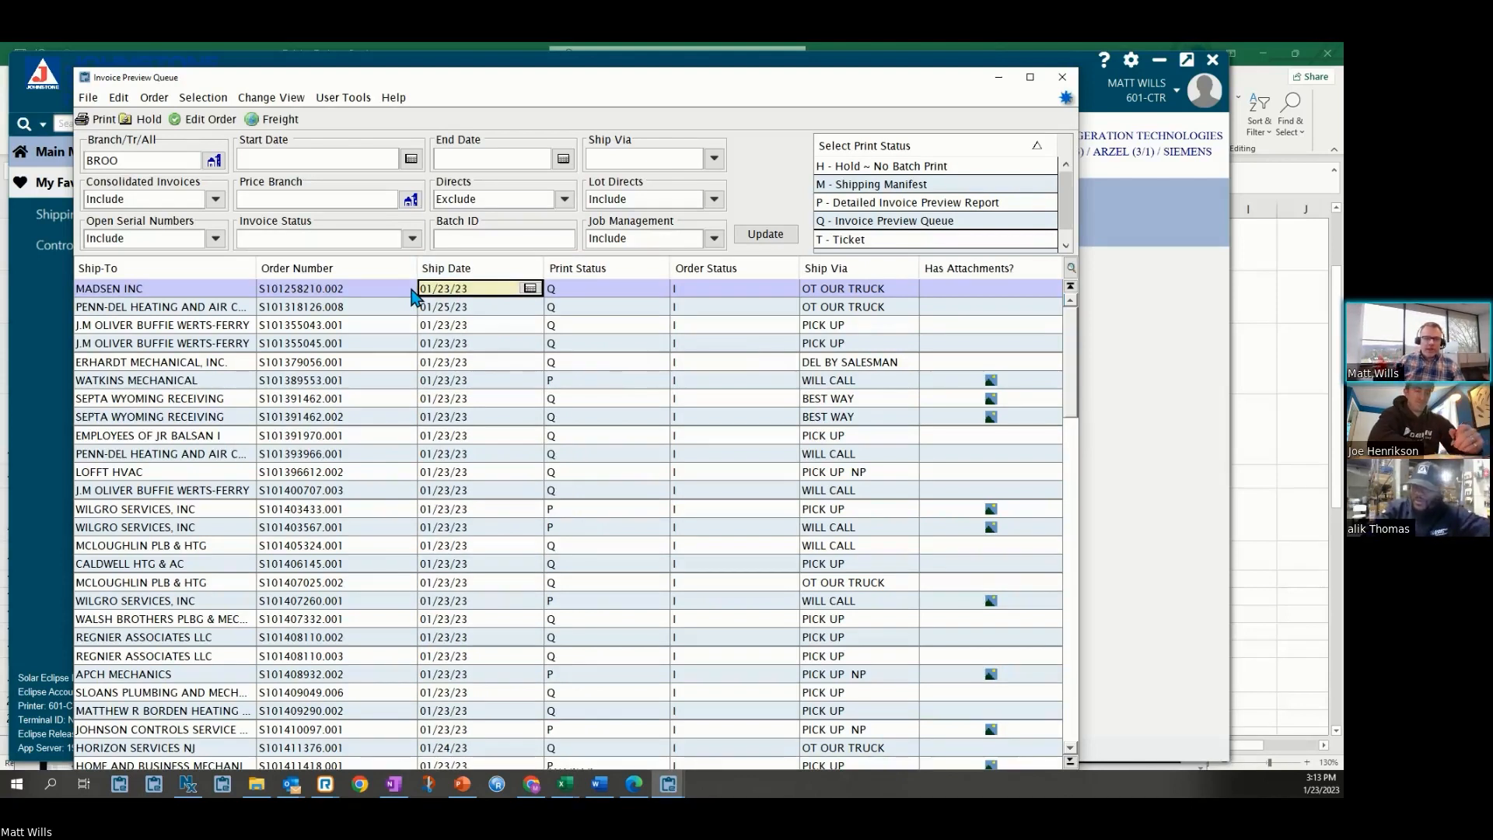
{"action": "right_click", "coordinate": [232, 277]}
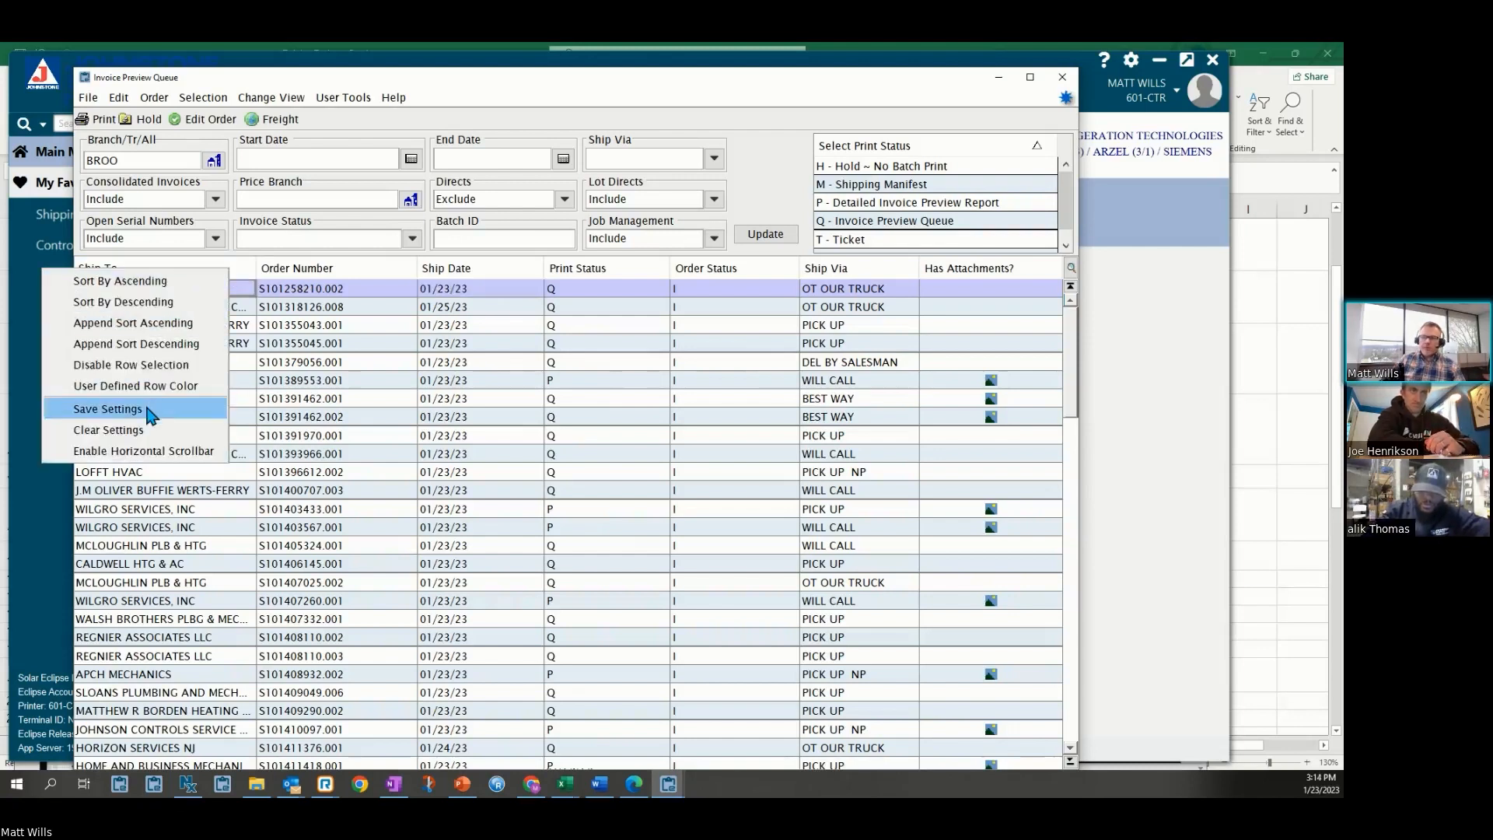
{"action": "left_click", "coordinate": [150, 411]}
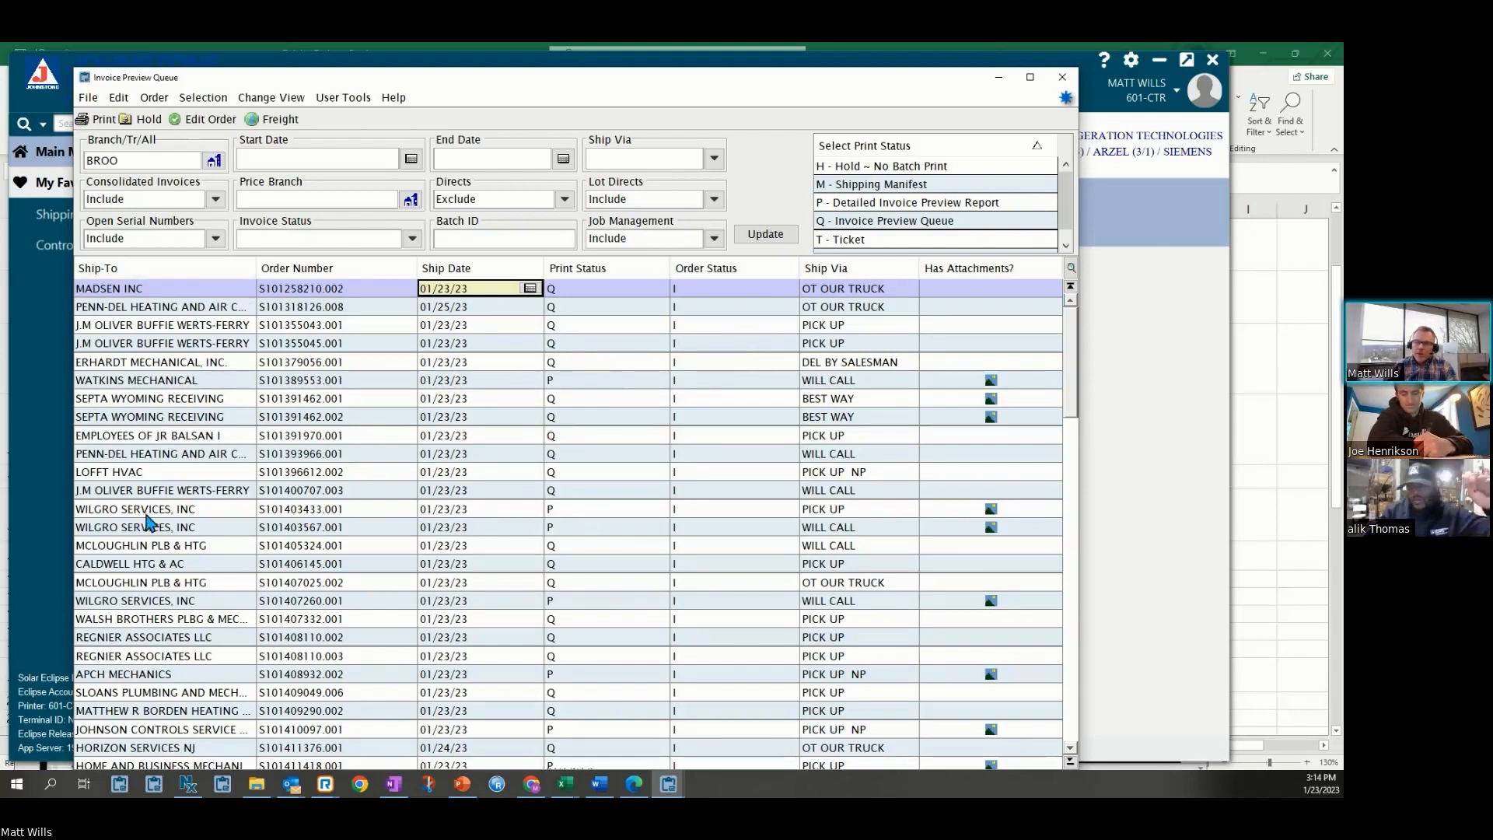
Sort the invoice queue ascending by Ship-To and scroll through the sorted rows
{"action": "left_click", "coordinate": [176, 268]}
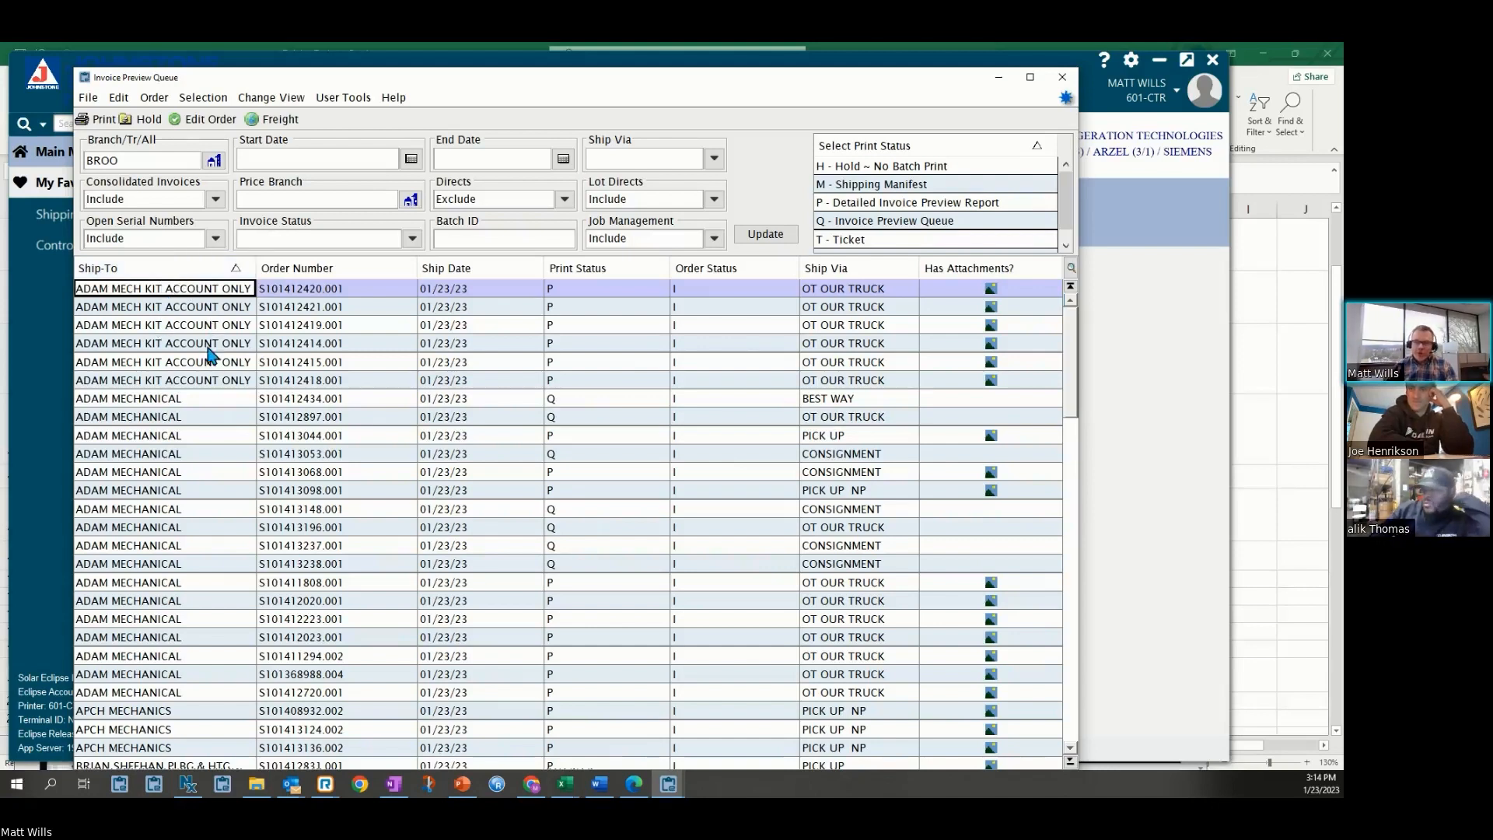
{"action": "scroll", "coordinate": [197, 326], "scroll_direction": "down", "scroll_amount": 10}
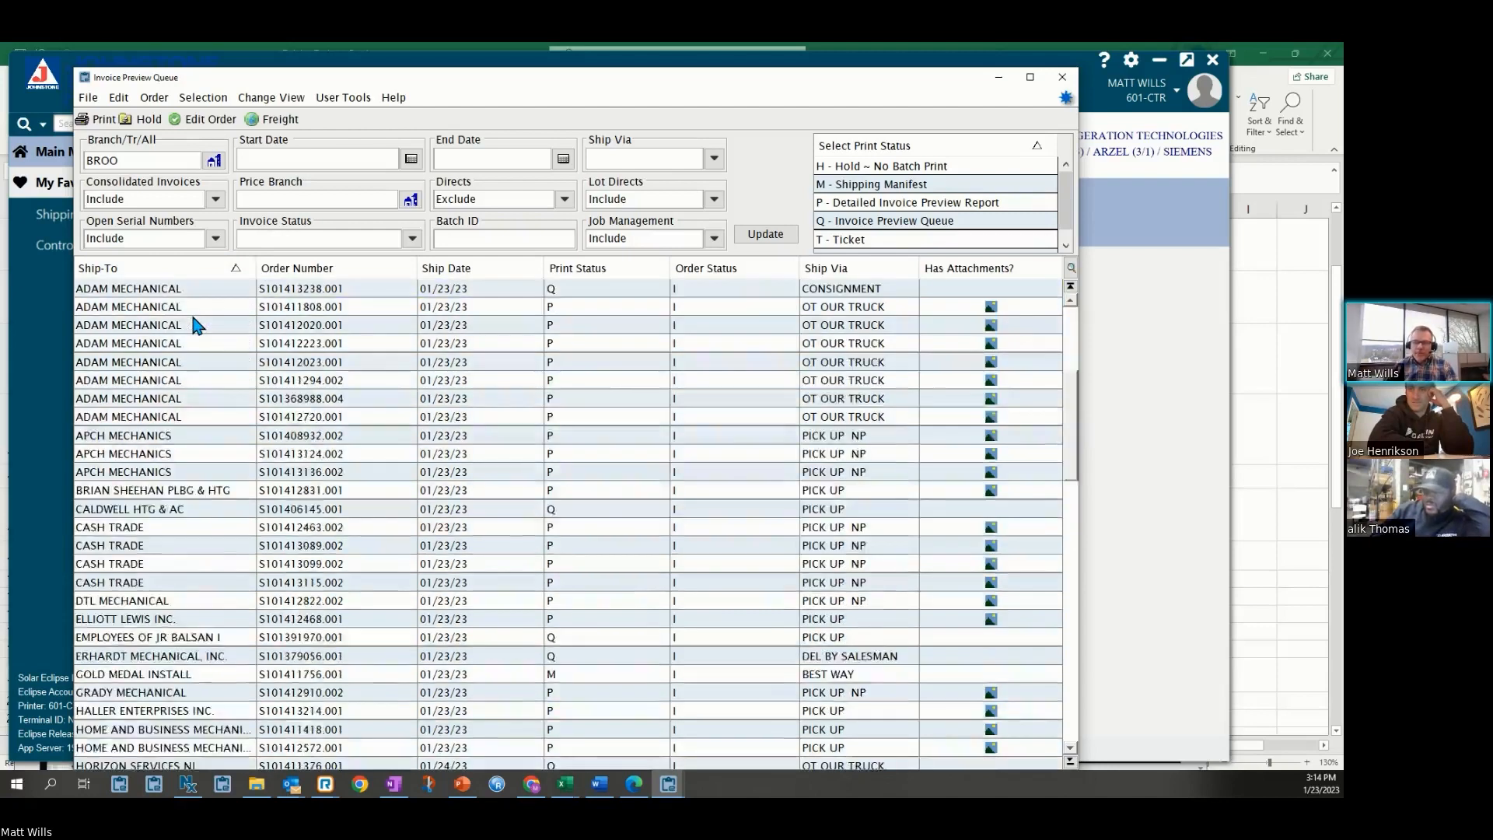
{"action": "scroll", "coordinate": [195, 304], "scroll_direction": "up", "scroll_amount": 10}
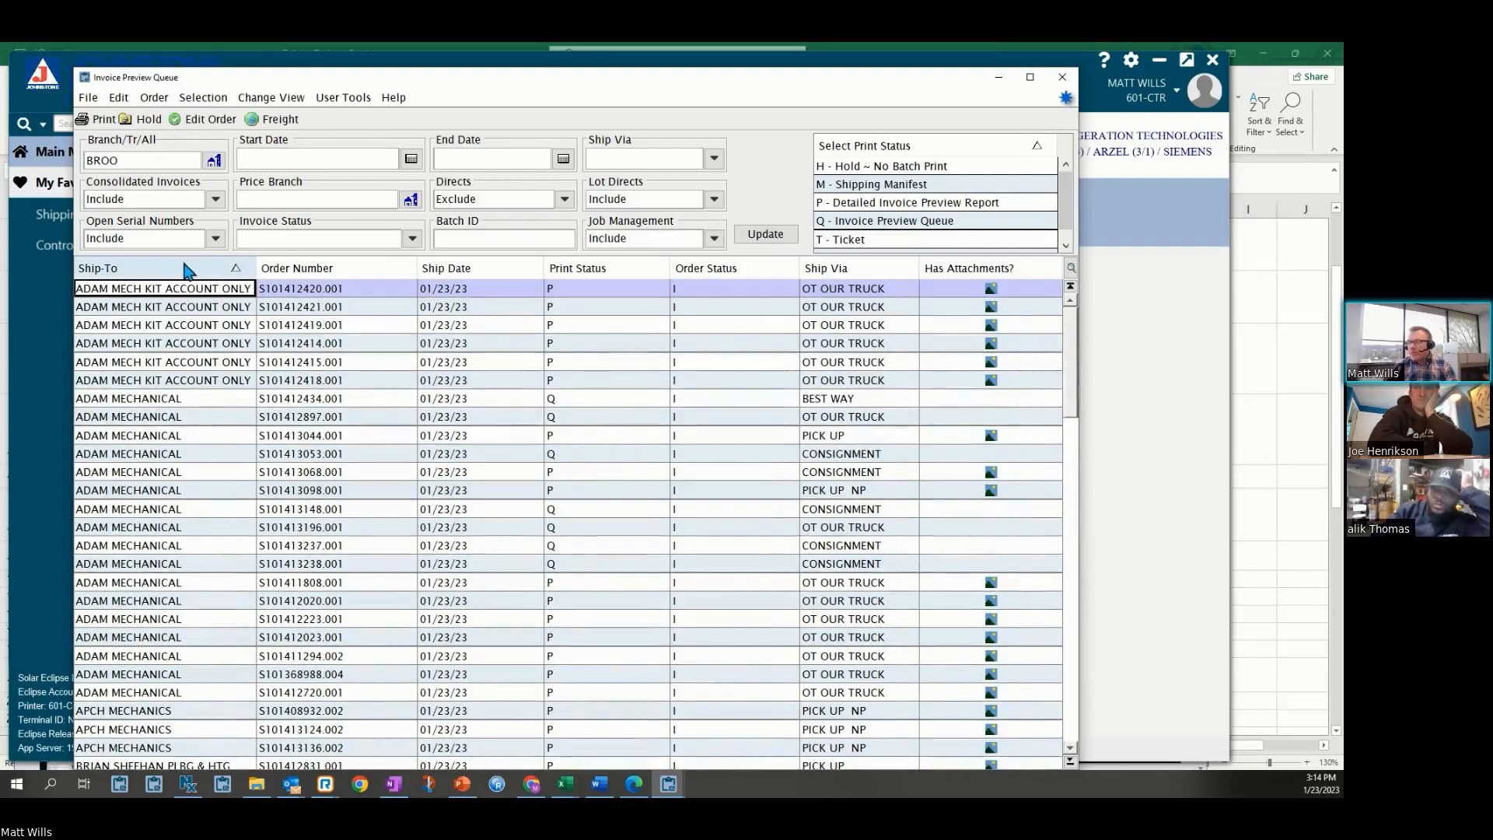
Sort the invoice queue by Print Status, scroll through it, and minimize the Invoice Preview Queue window
{"action": "left_click", "coordinate": [619, 279]}
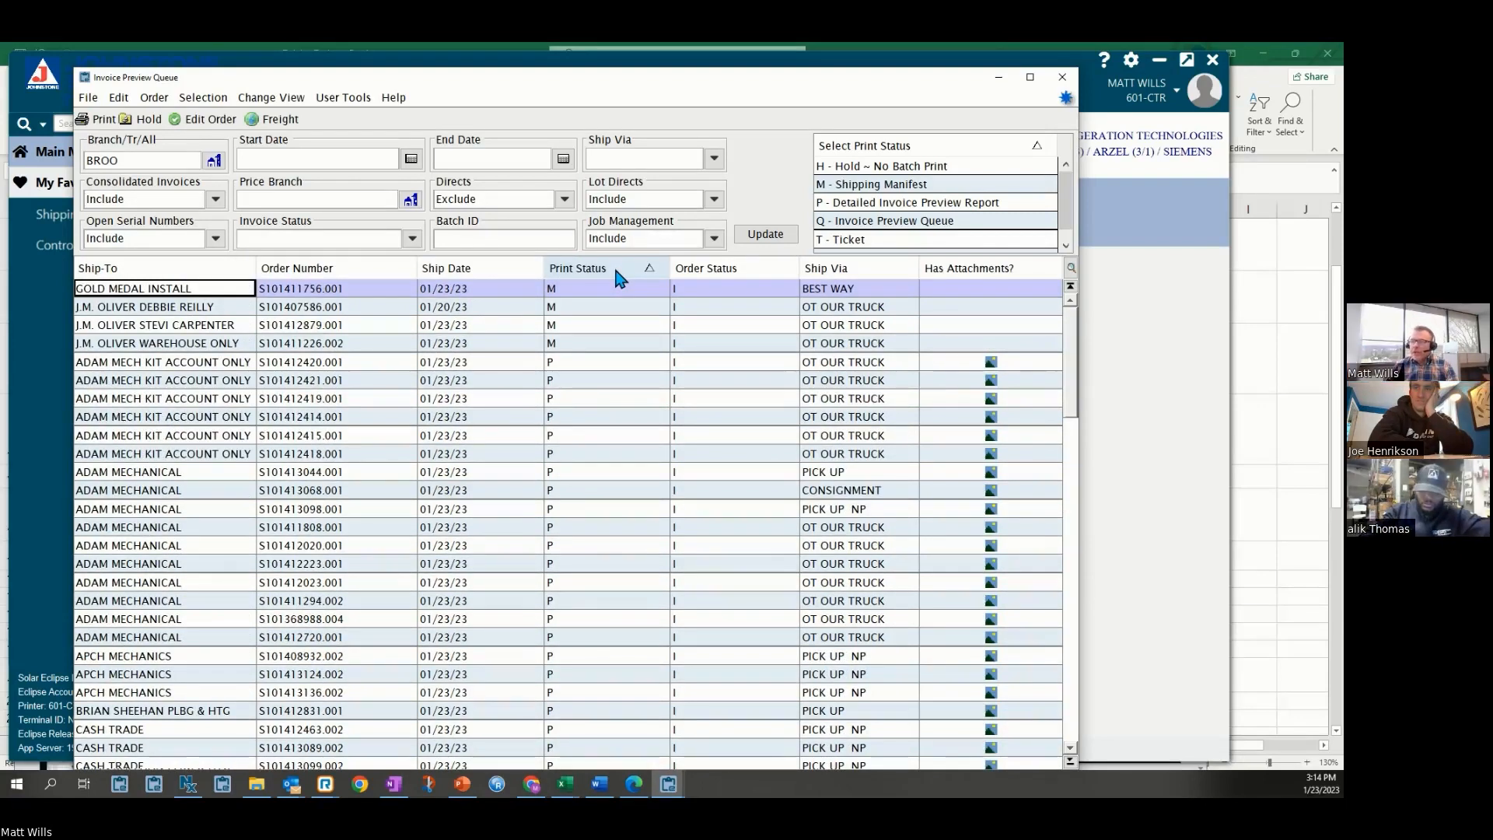
{"action": "scroll", "coordinate": [617, 315], "scroll_direction": "down", "scroll_amount": 2}
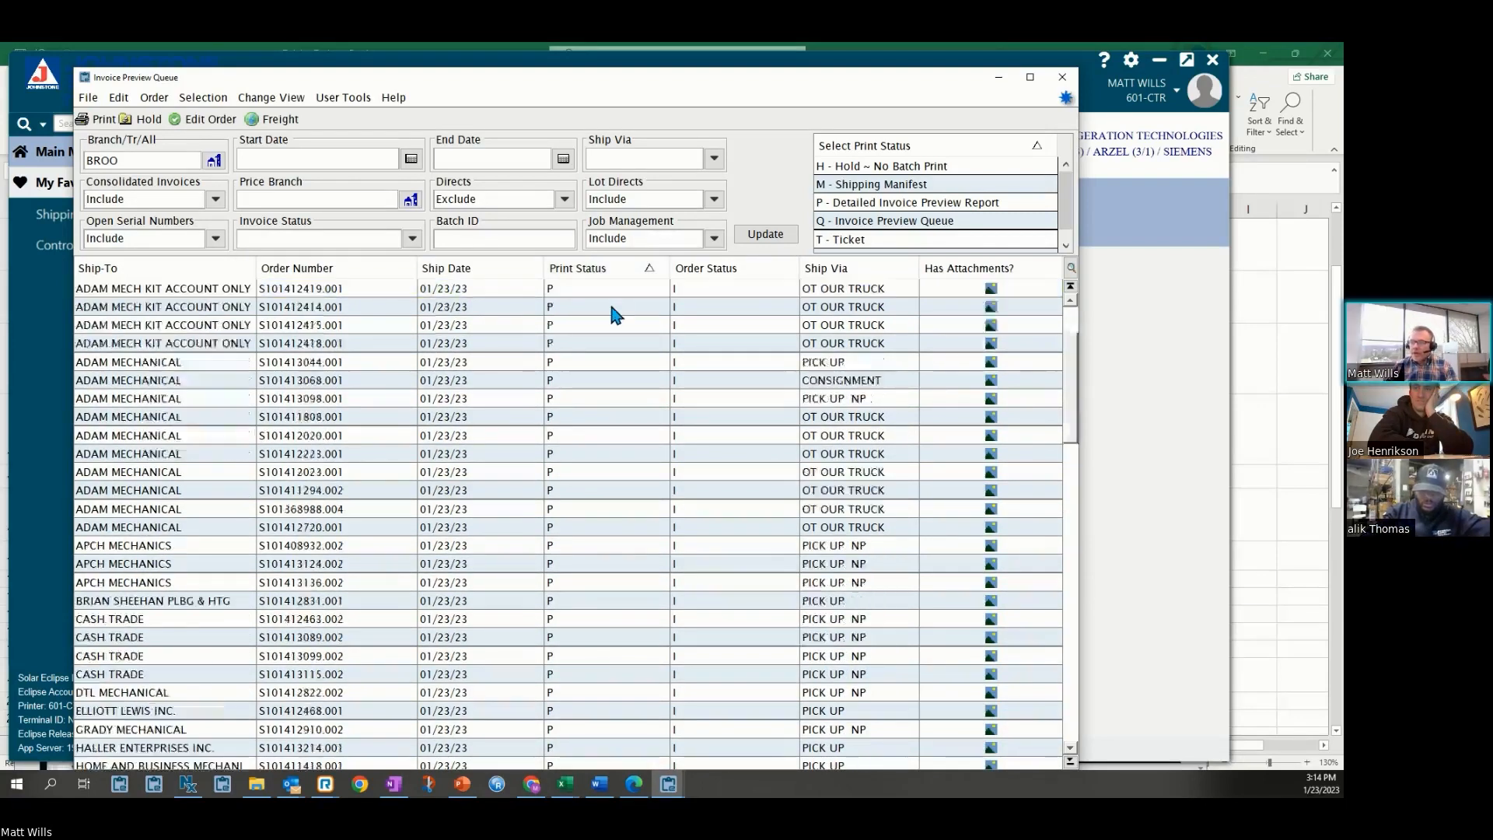
{"action": "scroll", "coordinate": [617, 314], "scroll_direction": "up", "scroll_amount": 2}
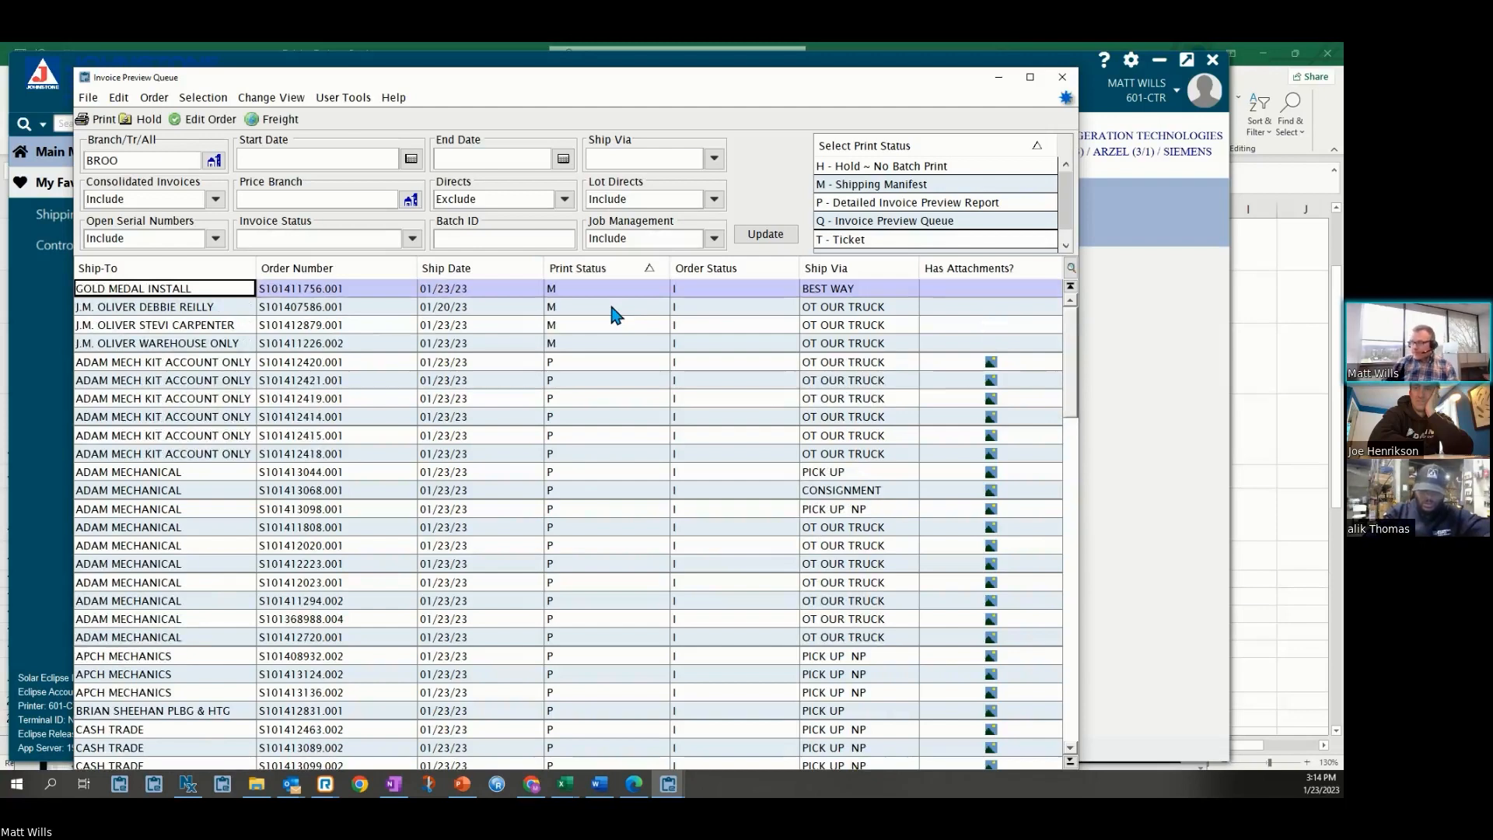
{"action": "left_click", "coordinate": [999, 79]}
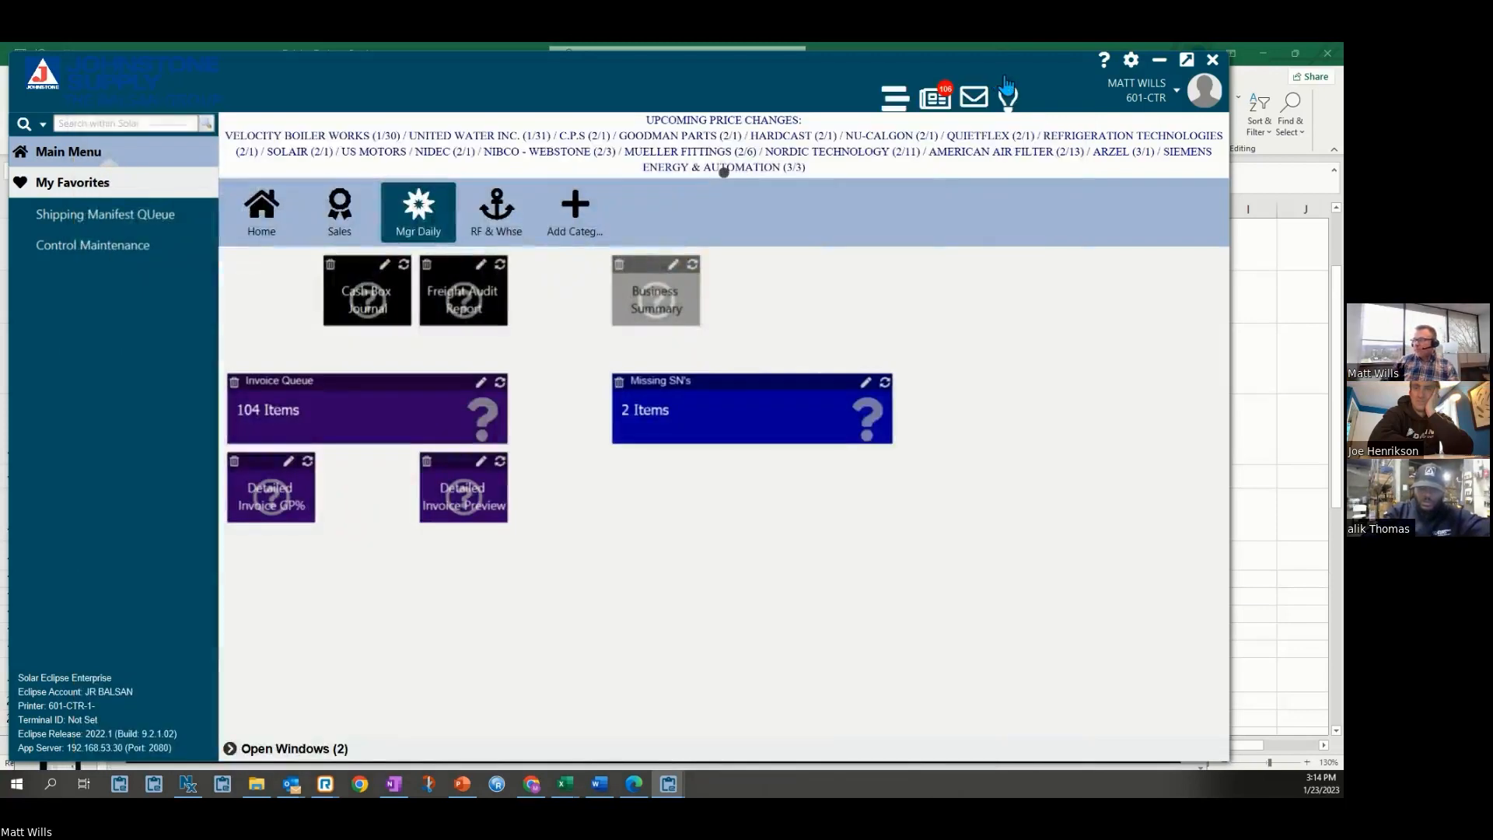
Minimize Solar Eclipse and switch to PowerPoint, advancing to the Toolbars slide
{"action": "left_click", "coordinate": [1159, 60]}
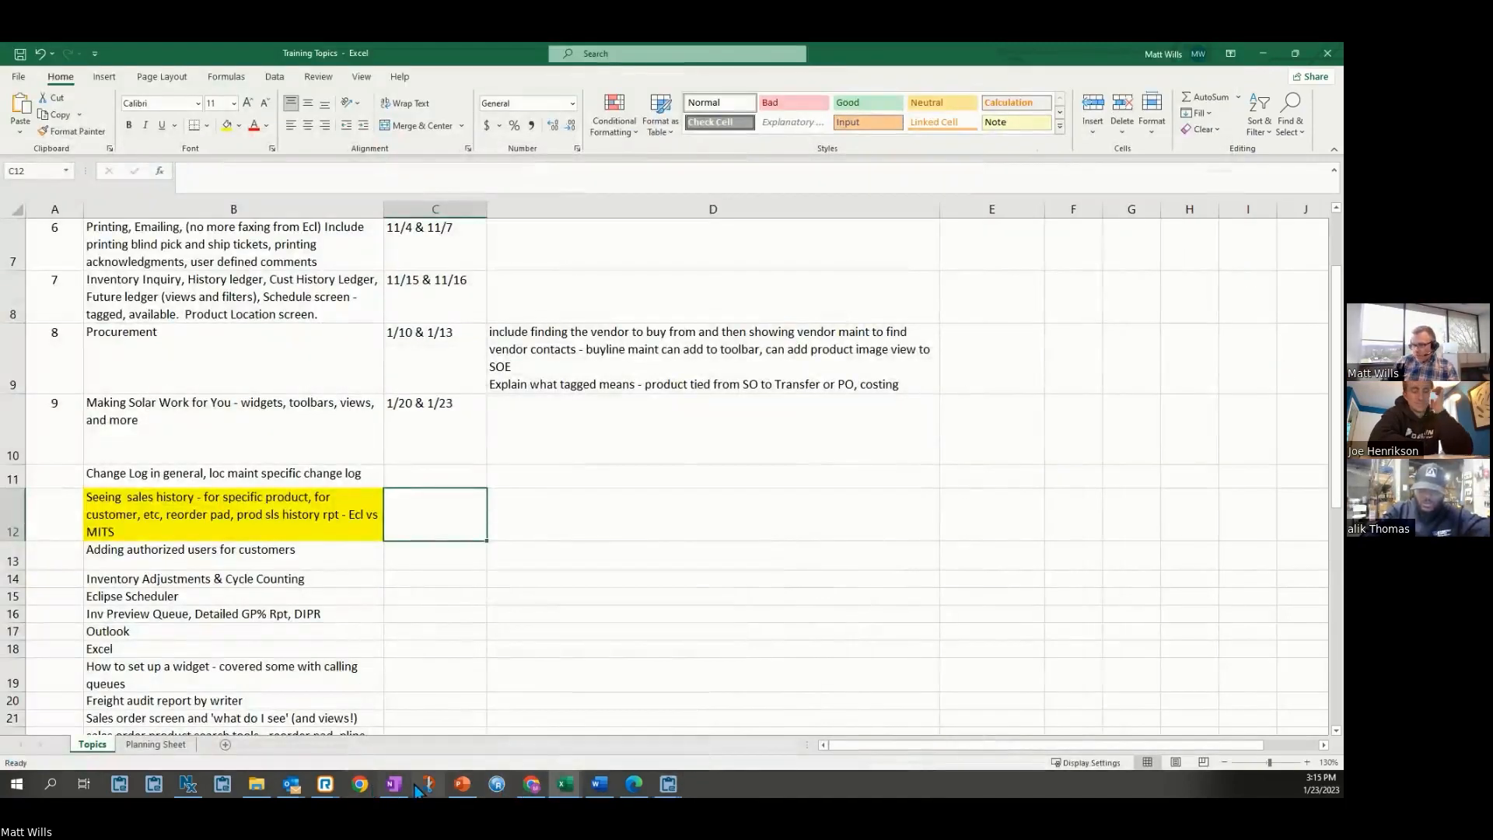
{"action": "left_click", "coordinate": [465, 786]}
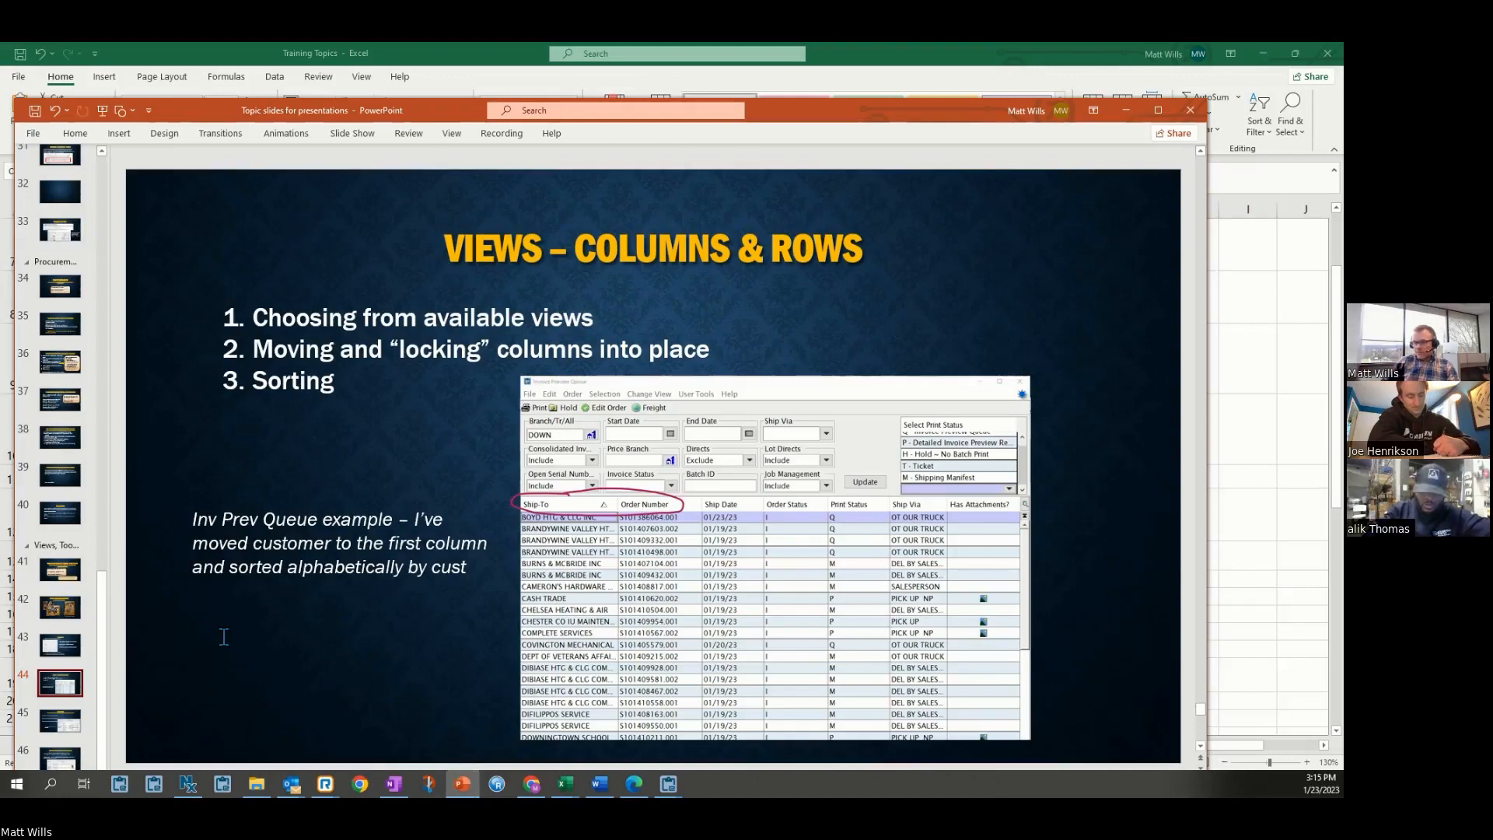
{"action": "left_click", "coordinate": [65, 721]}
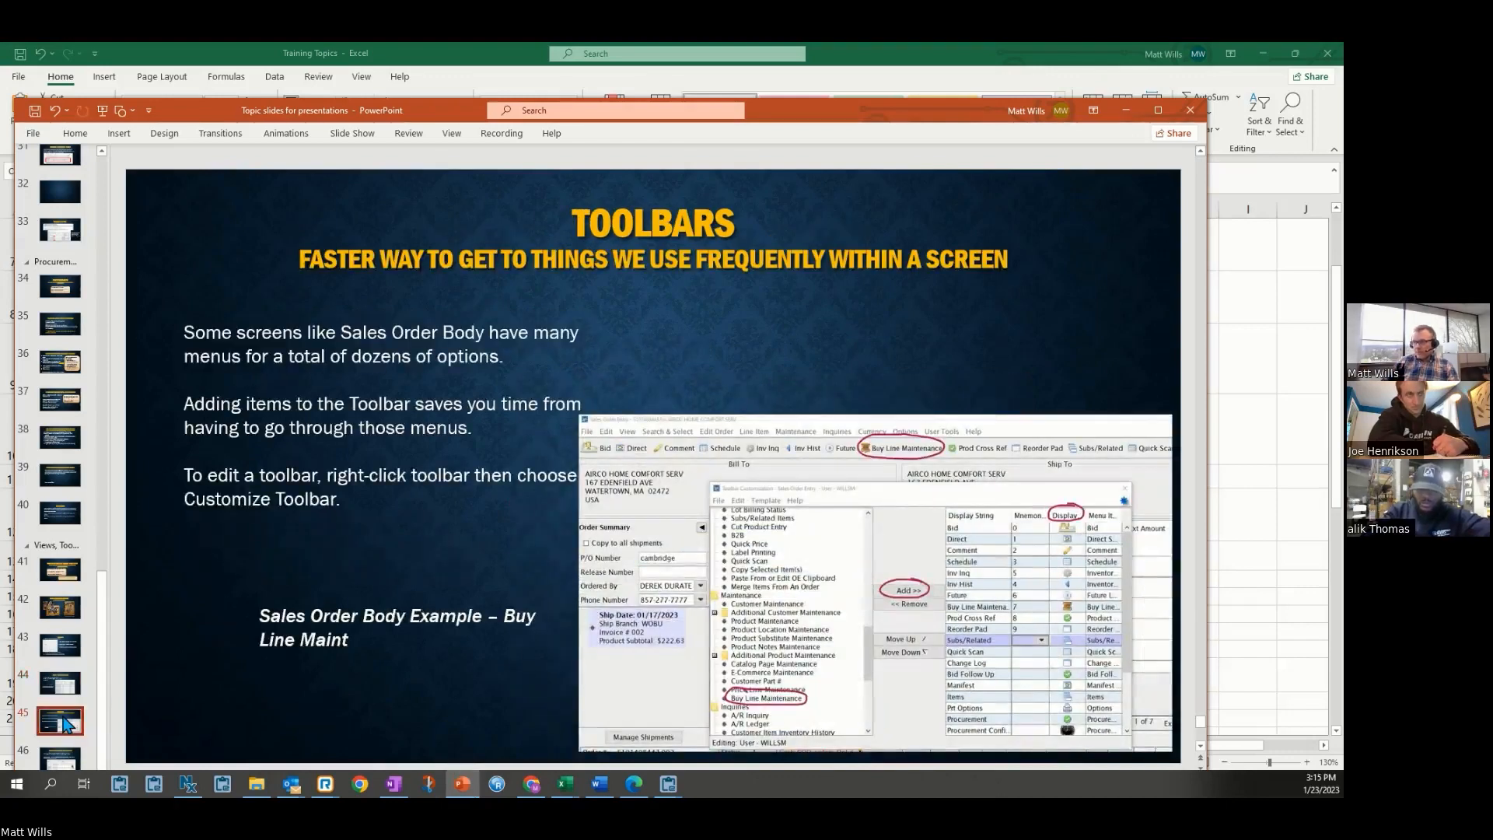
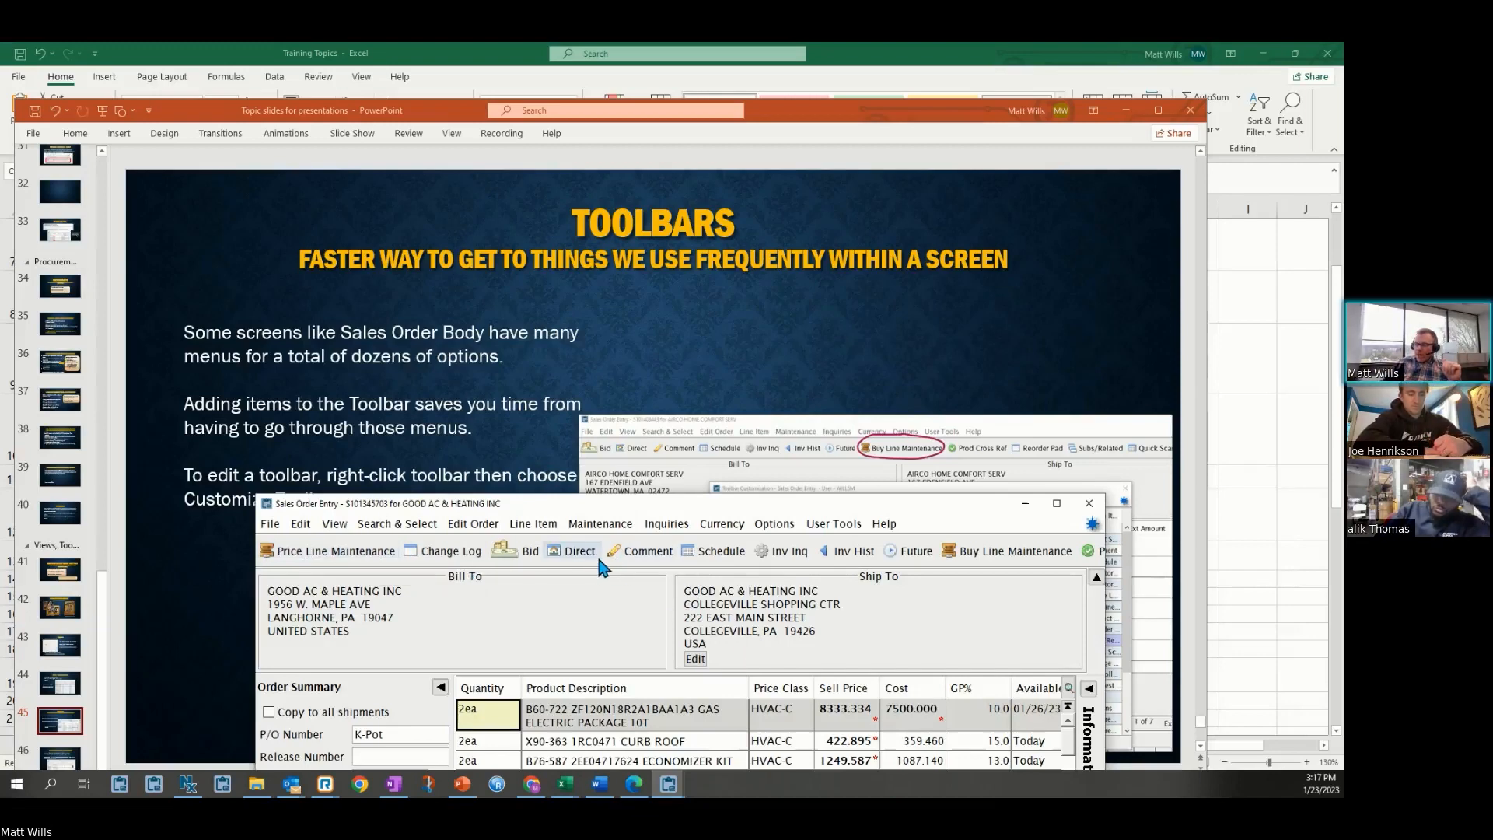
Remove Price Line Maintenance from the Sales Order Entry toolbar through Toolbar Customization and save the changes
{"action": "right_click", "coordinate": [648, 561]}
{"action": "left_click", "coordinate": [684, 574]}
{"action": "left_click_drag", "start_coordinate": [684, 520], "coordinate": [656, 363]}
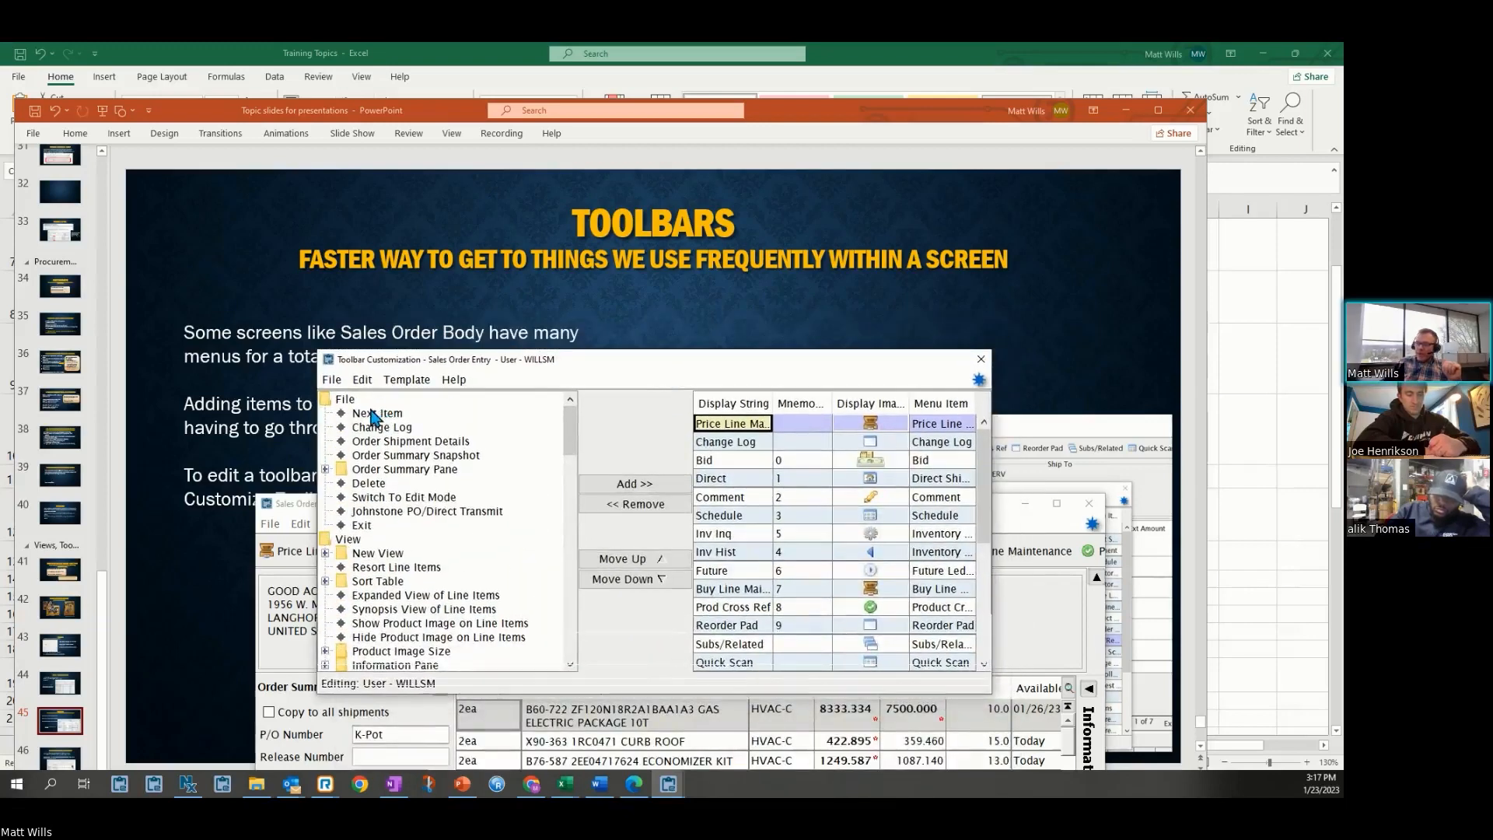
{"action": "left_click", "coordinate": [404, 497]}
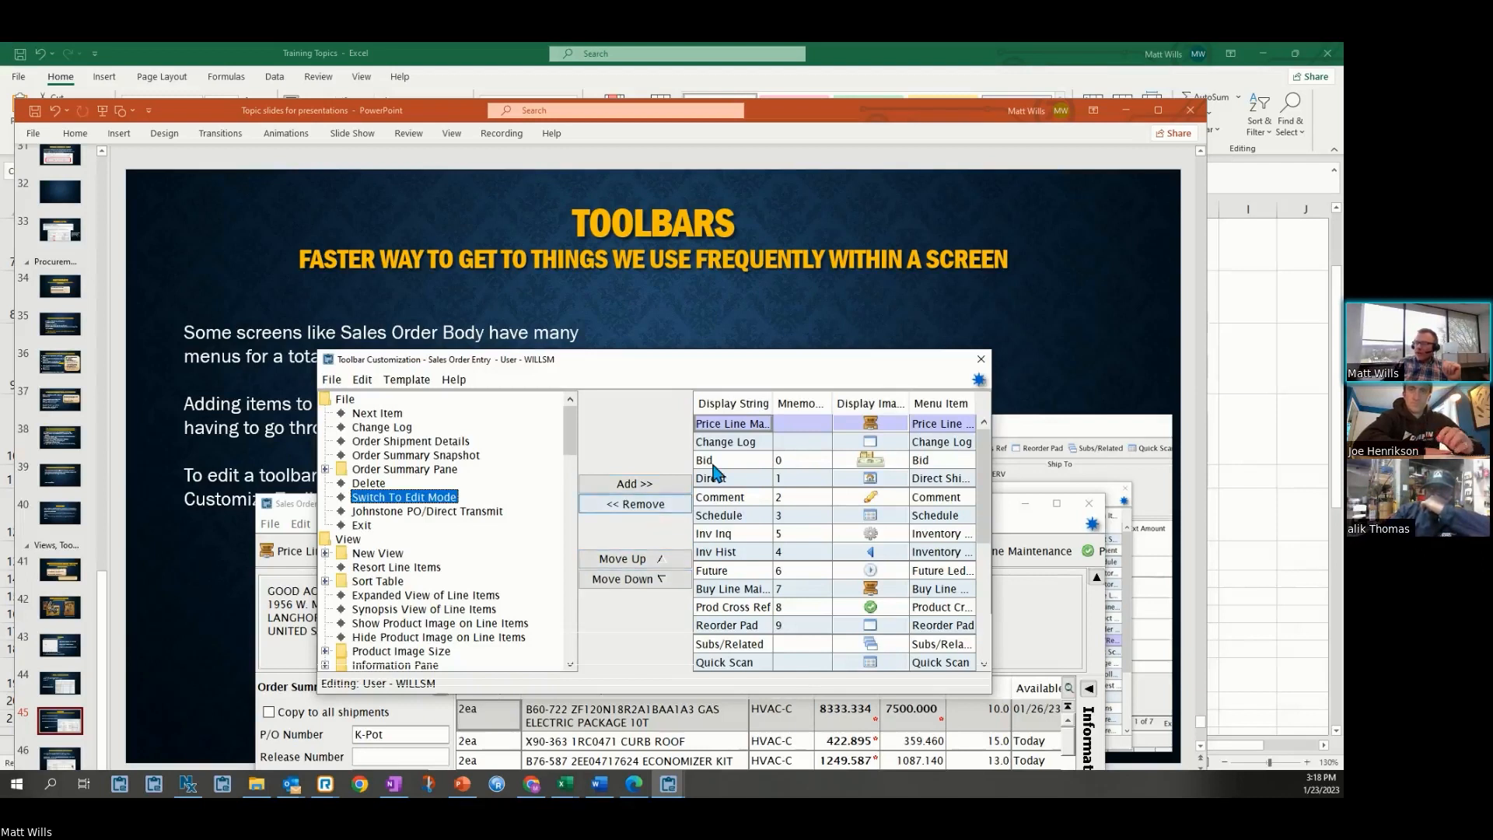
{"action": "left_click", "coordinate": [744, 429]}
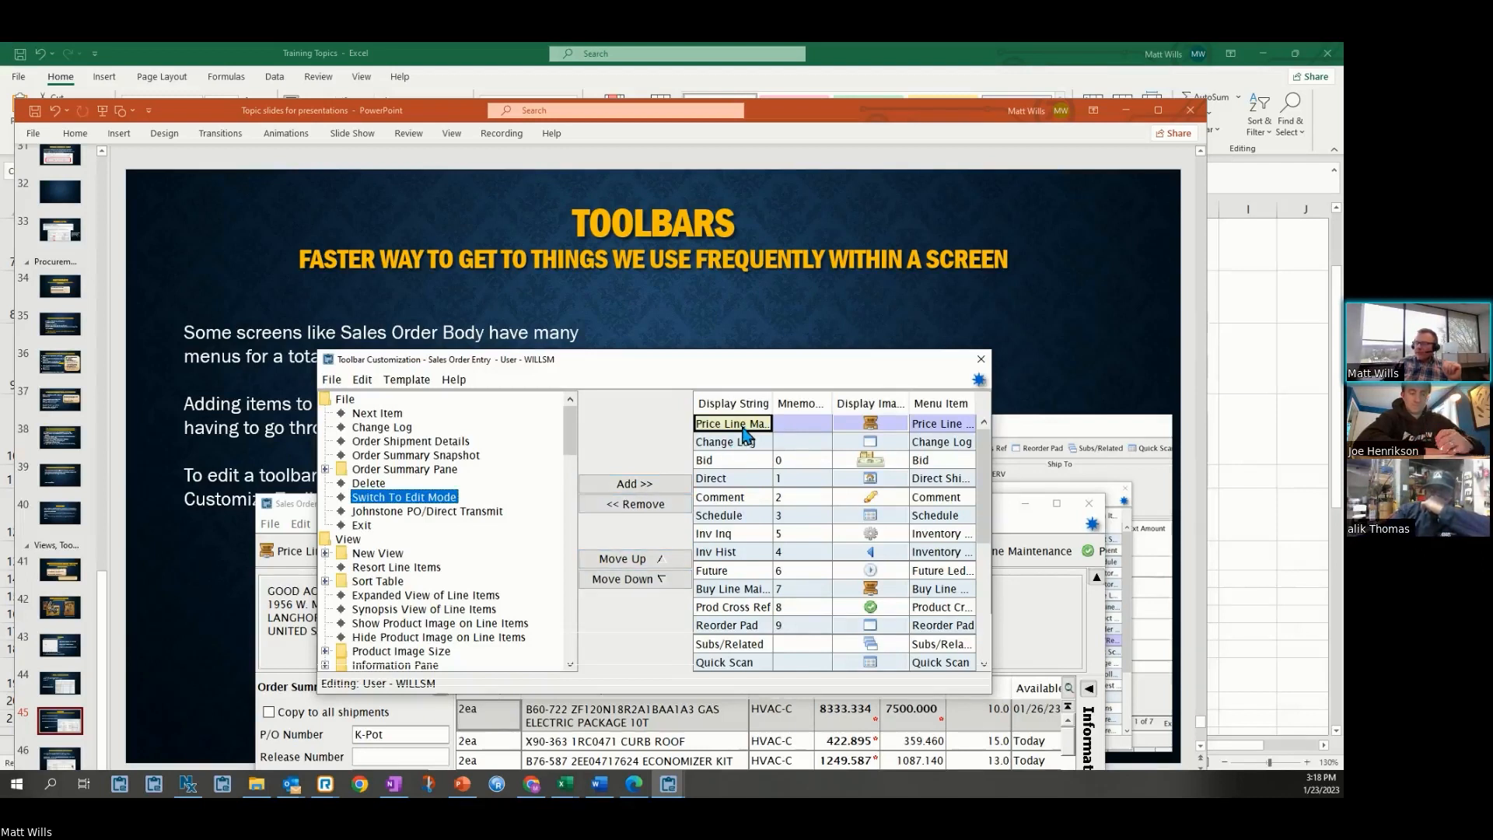
{"action": "left_click", "coordinate": [642, 507]}
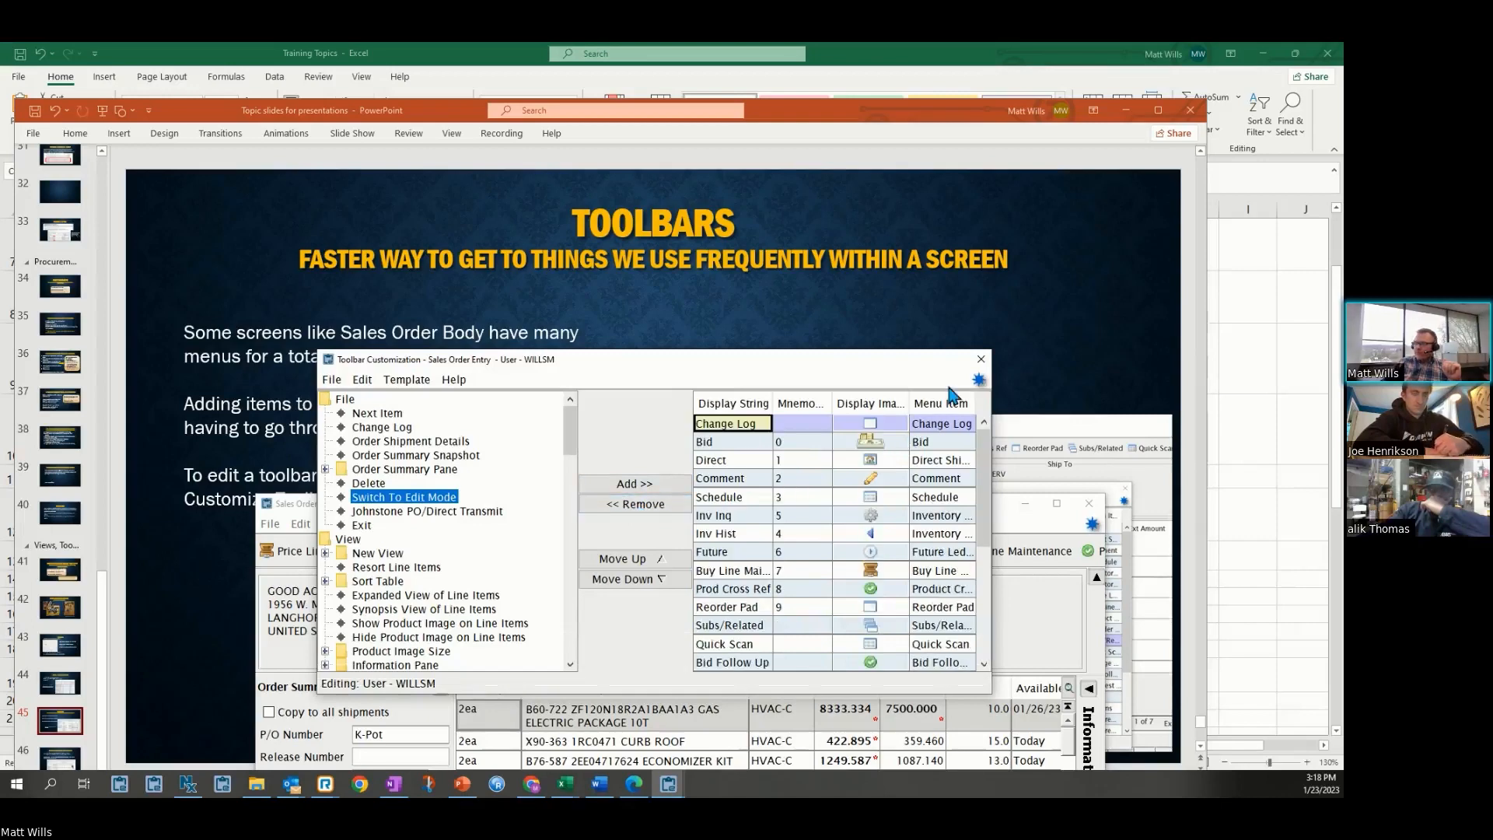
{"action": "left_click", "coordinate": [981, 359]}
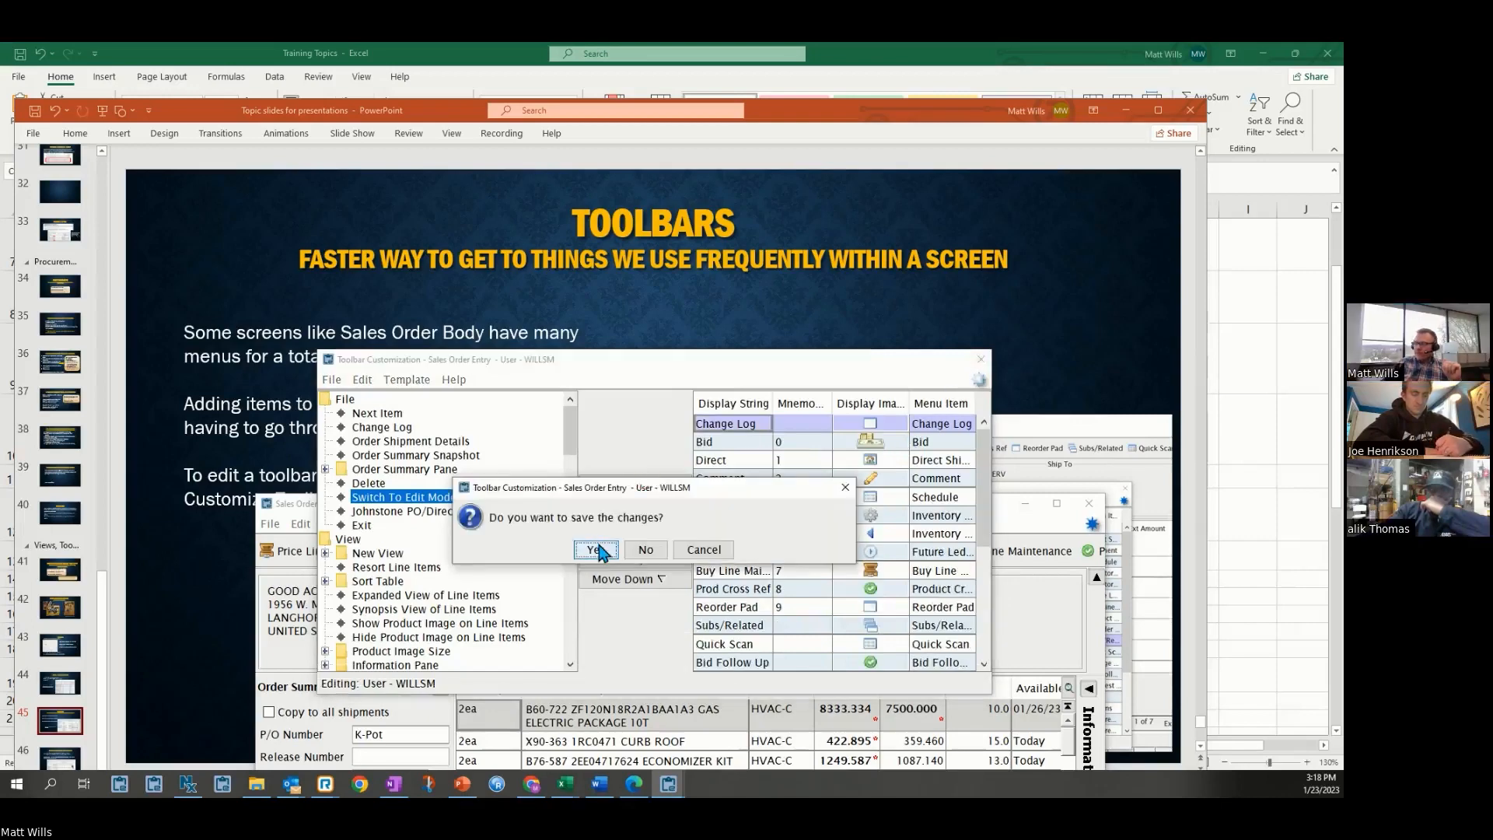
{"action": "left_click", "coordinate": [594, 549]}
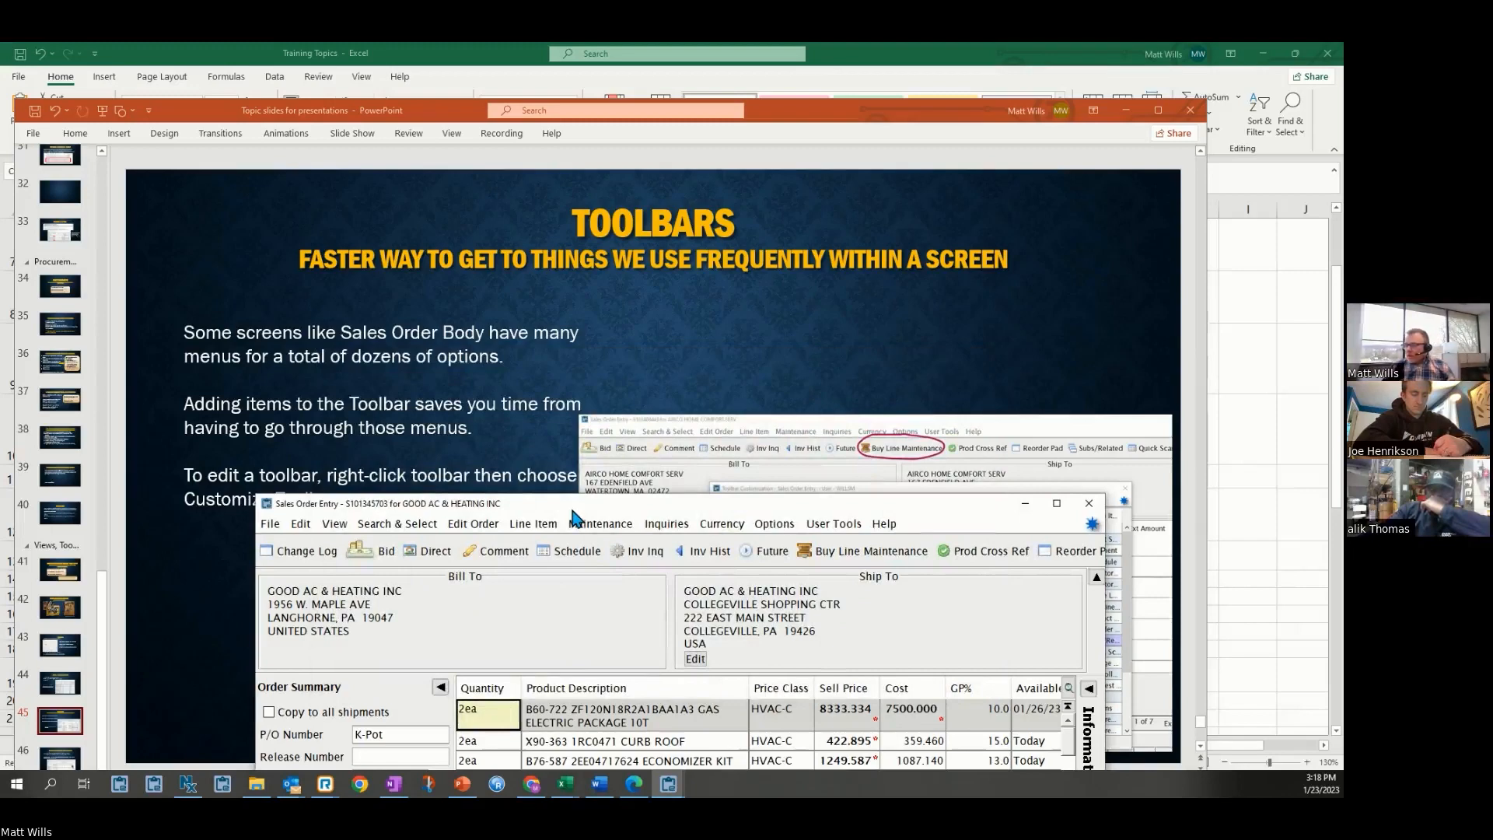
Advance the presentation to the Sales Order Entry Body Screen slide and bring up and enlarge the Sales Order Entry window
{"action": "left_click_drag", "start_coordinate": [591, 507], "coordinate": [583, 440]}
{"action": "left_click", "coordinate": [70, 758]}
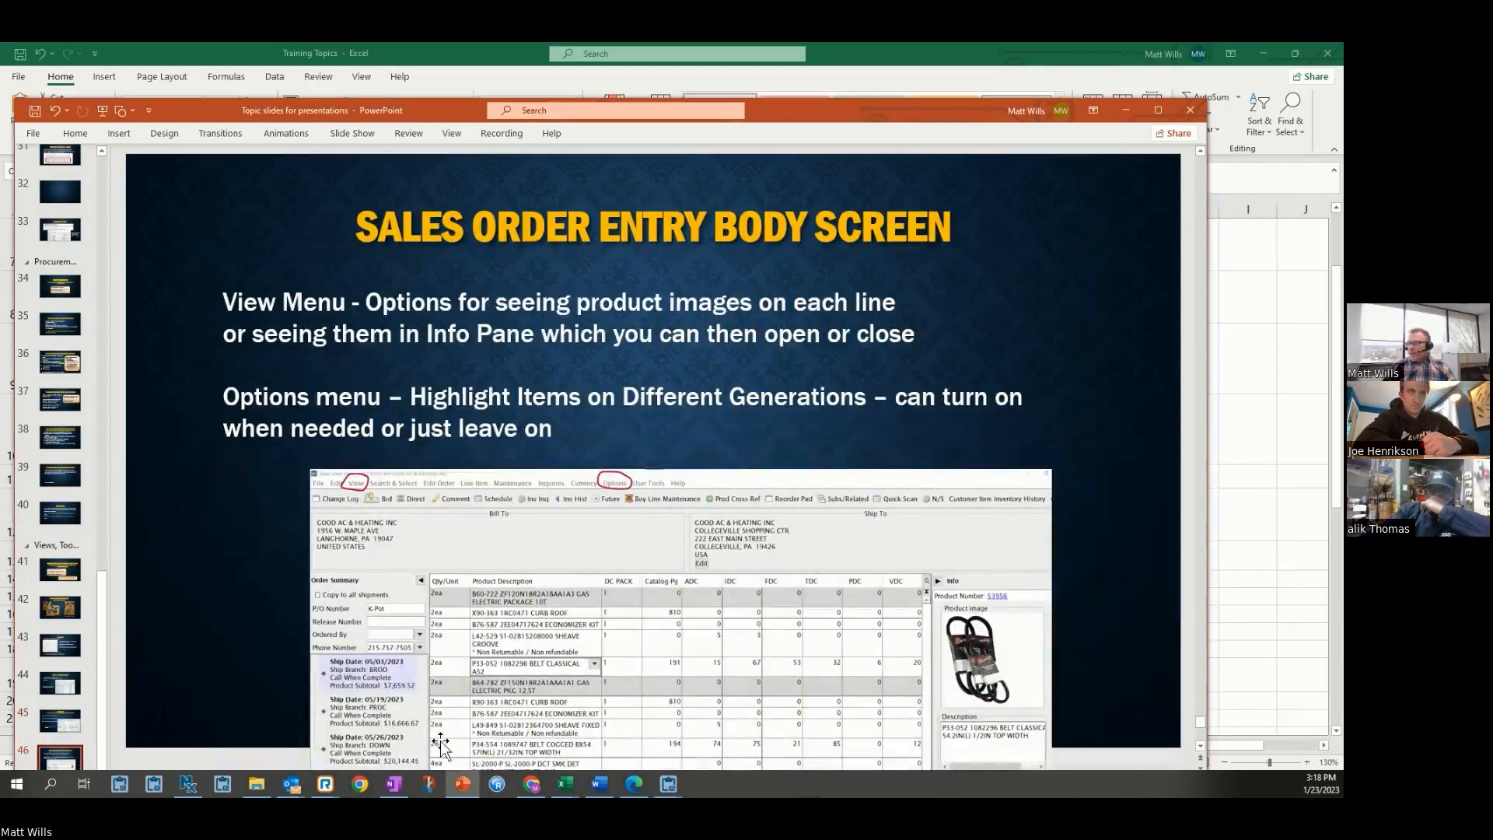
{"action": "mouse_move", "coordinate": [668, 784]}
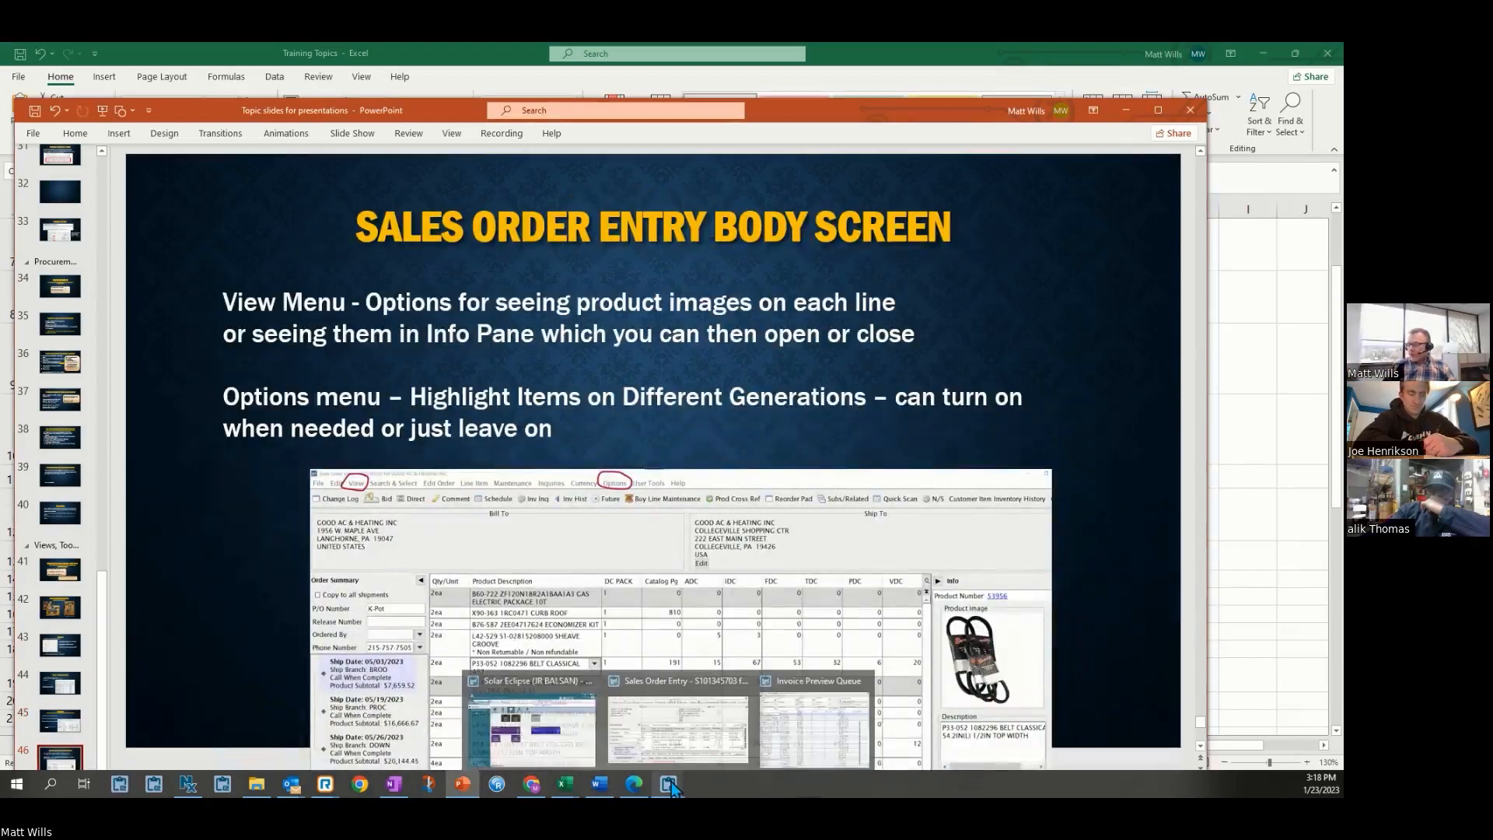
{"action": "left_click", "coordinate": [748, 719]}
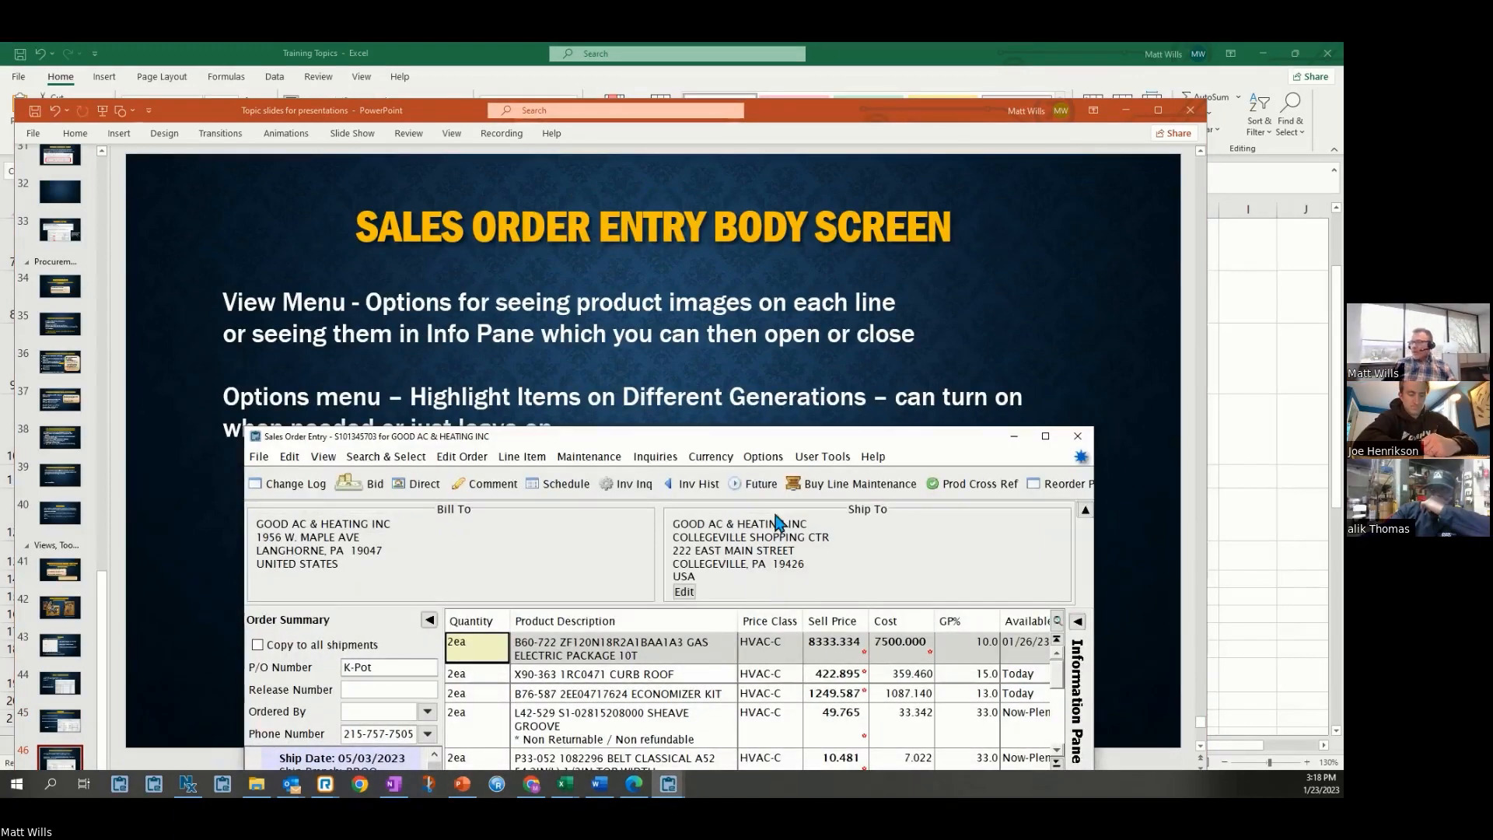
{"action": "left_click_drag", "start_coordinate": [812, 450], "coordinate": [734, 244]}
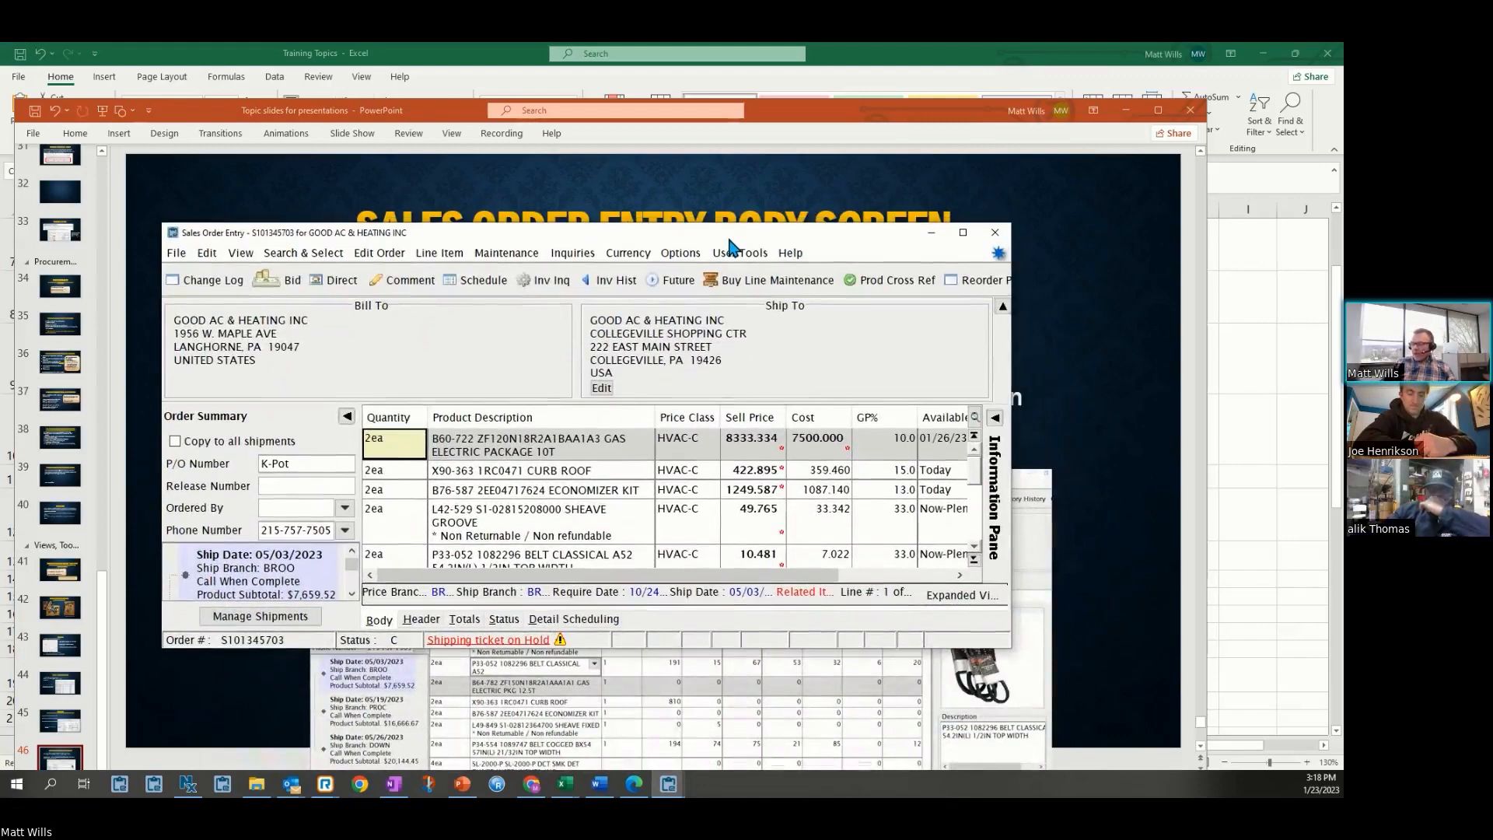
{"action": "left_click_drag", "start_coordinate": [1006, 654], "coordinate": [1056, 747]}
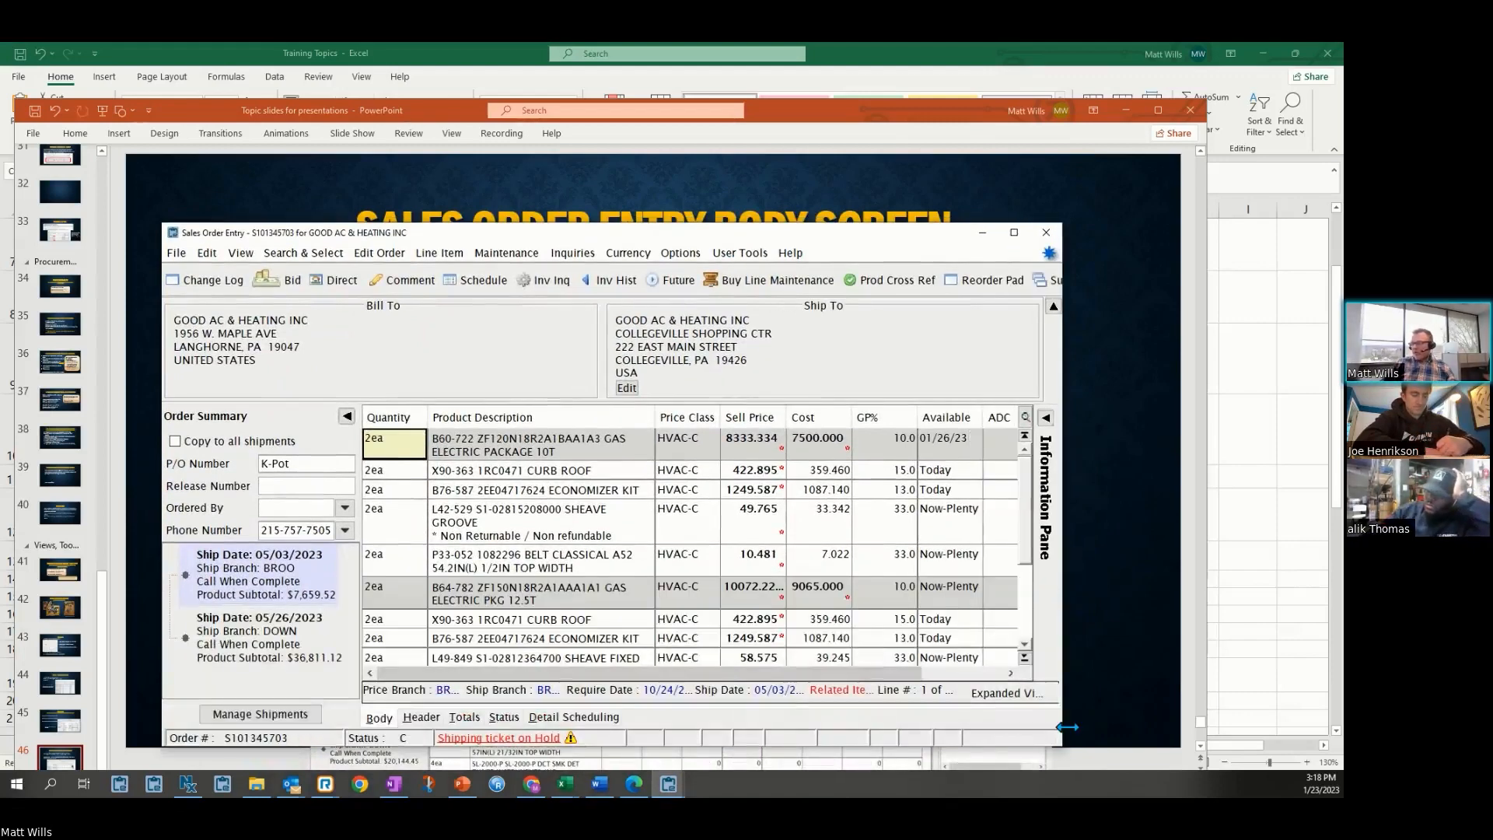
Turn on Show Product Image on Line Items and scroll through the order lines
{"action": "left_click", "coordinate": [238, 254]}
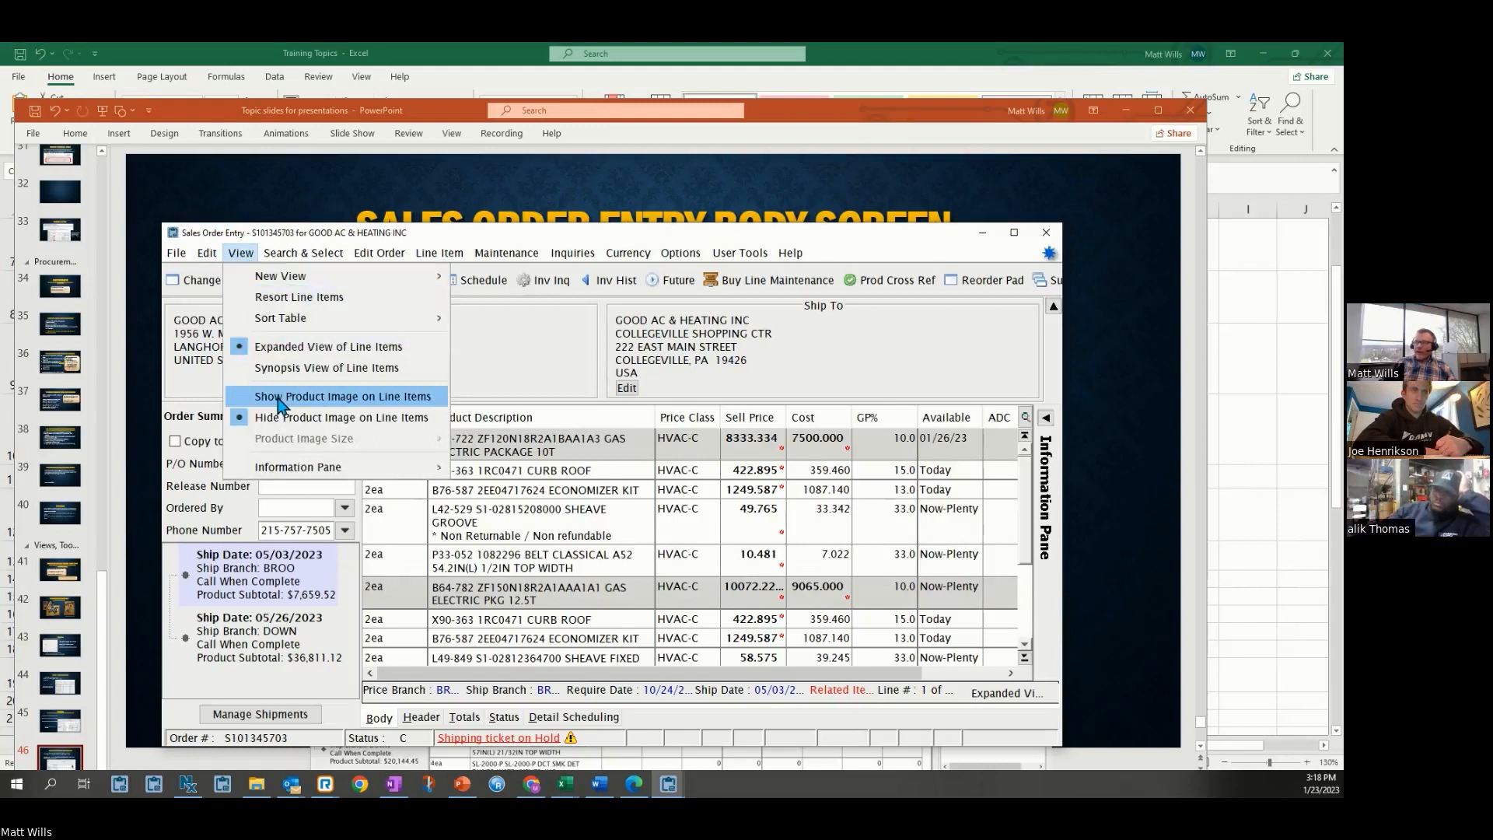
{"action": "left_click", "coordinate": [378, 397]}
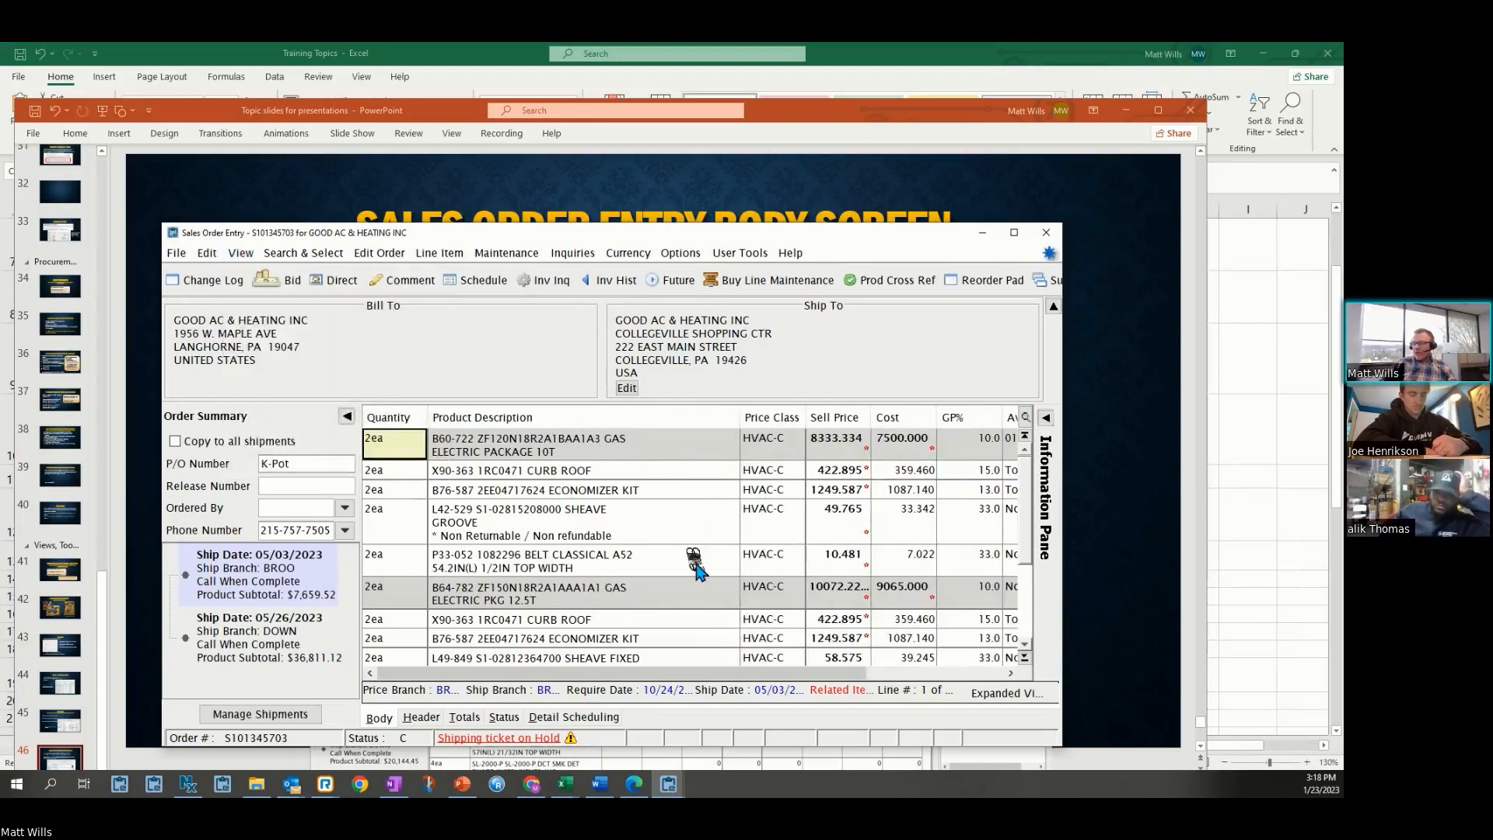
{"action": "scroll", "coordinate": [705, 567], "scroll_direction": "down", "scroll_amount": 2}
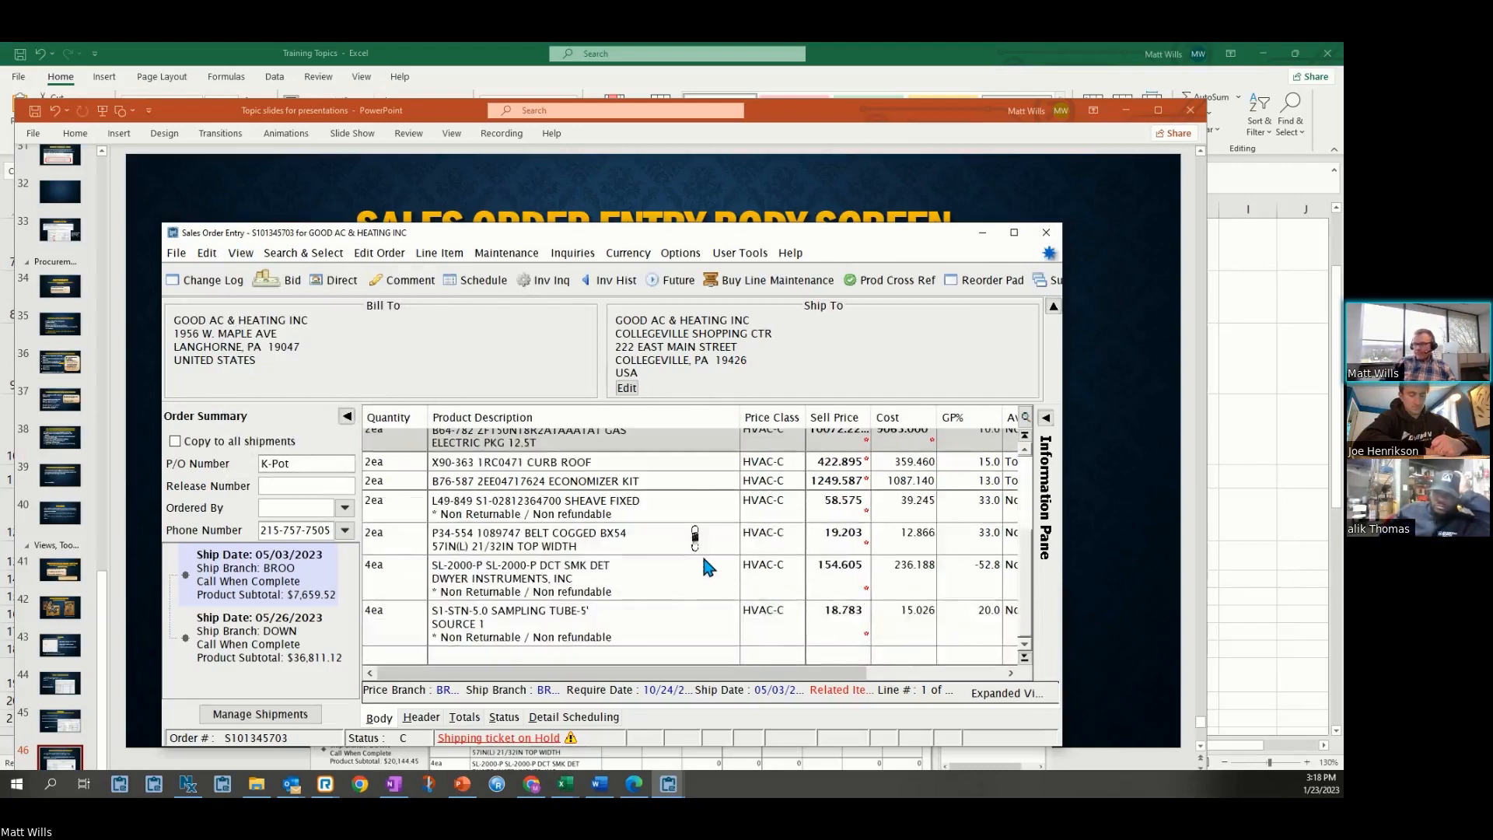
{"action": "scroll", "coordinate": [731, 545], "scroll_direction": "up", "scroll_amount": 2}
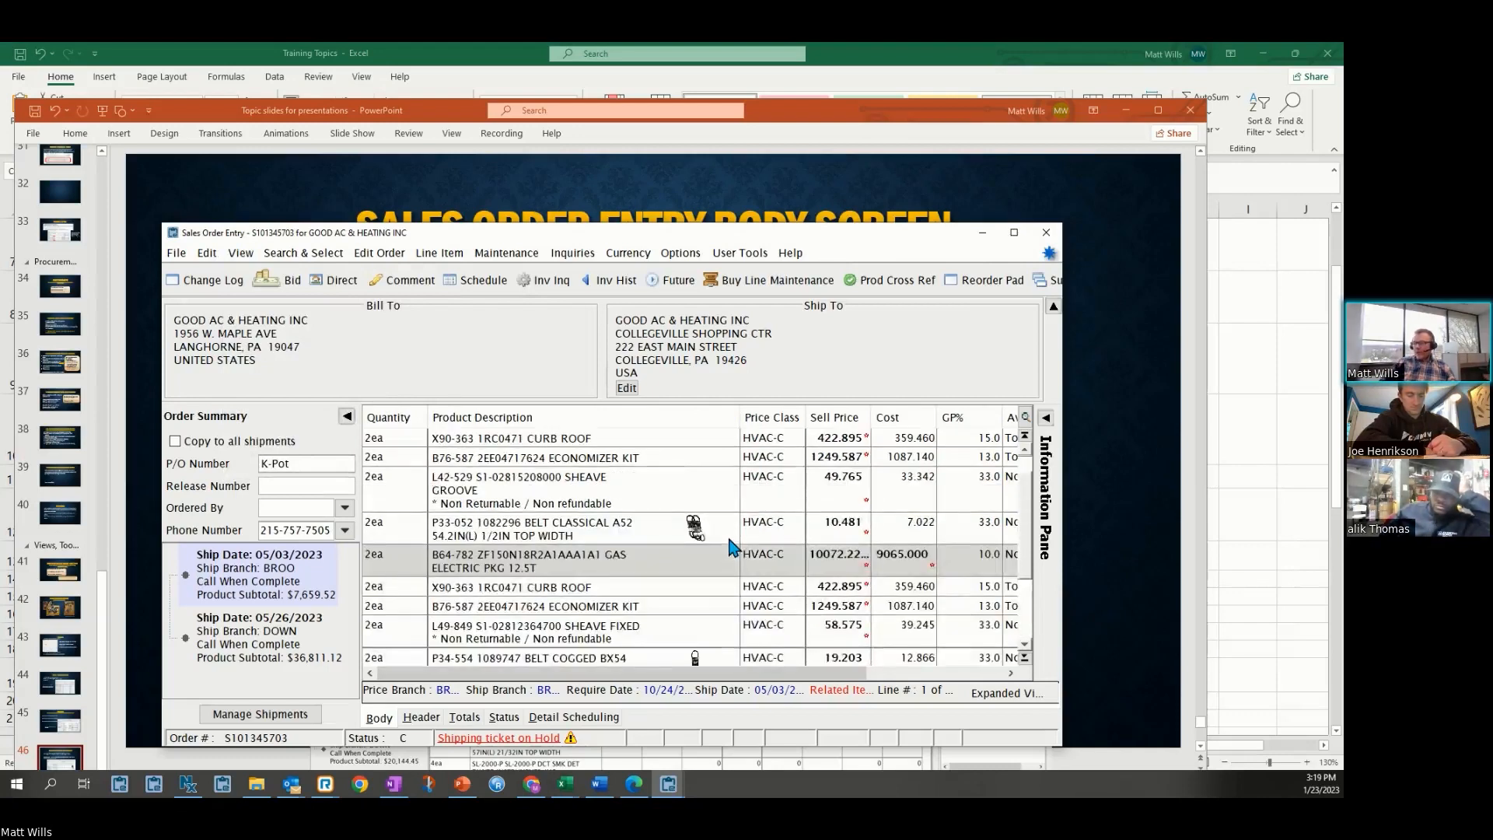
Select the P33-052 belt line and increase the product image size
{"action": "left_click", "coordinate": [704, 527]}
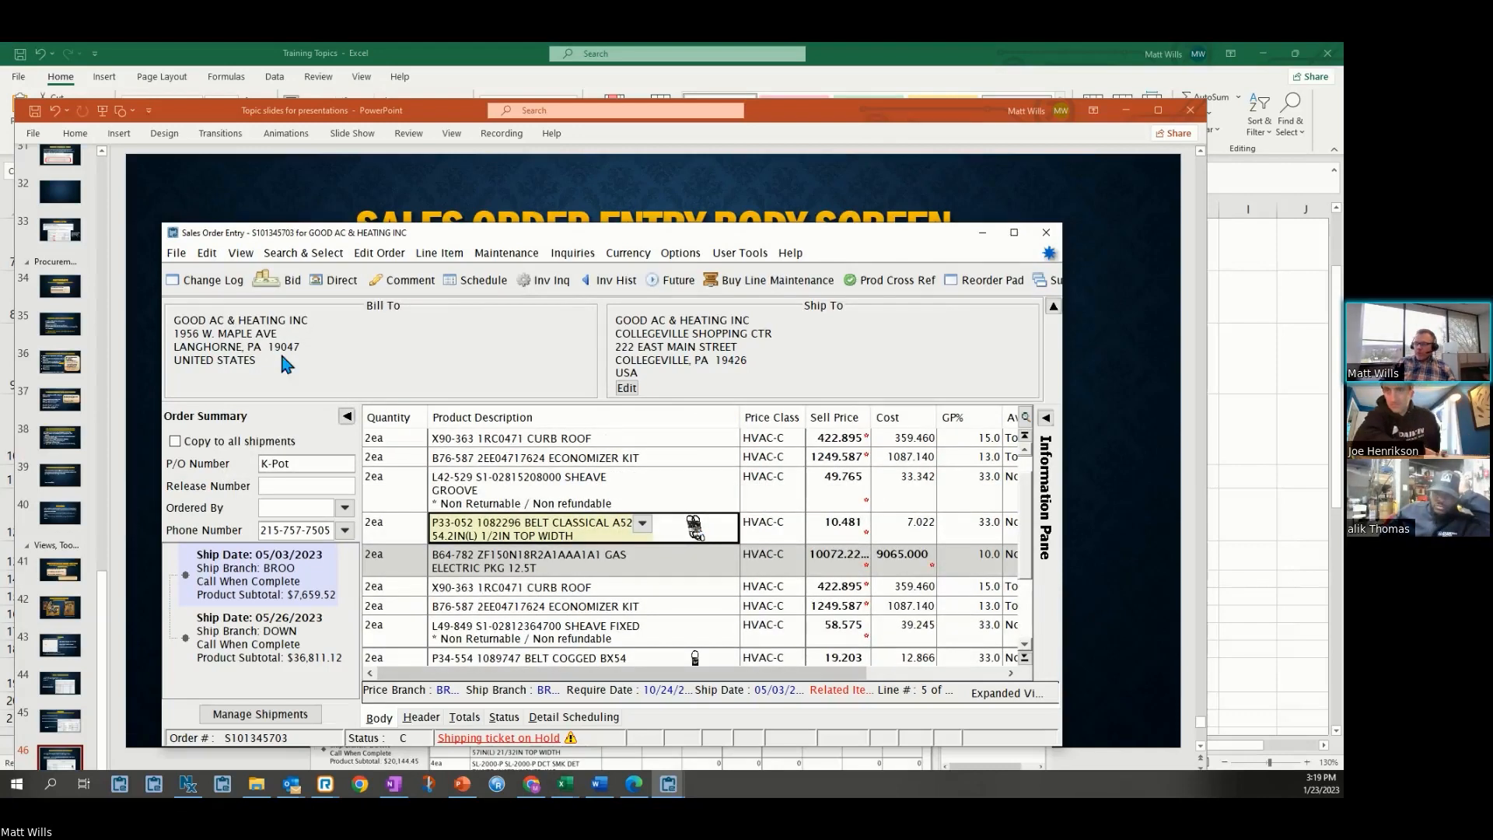
{"action": "left_click", "coordinate": [241, 255]}
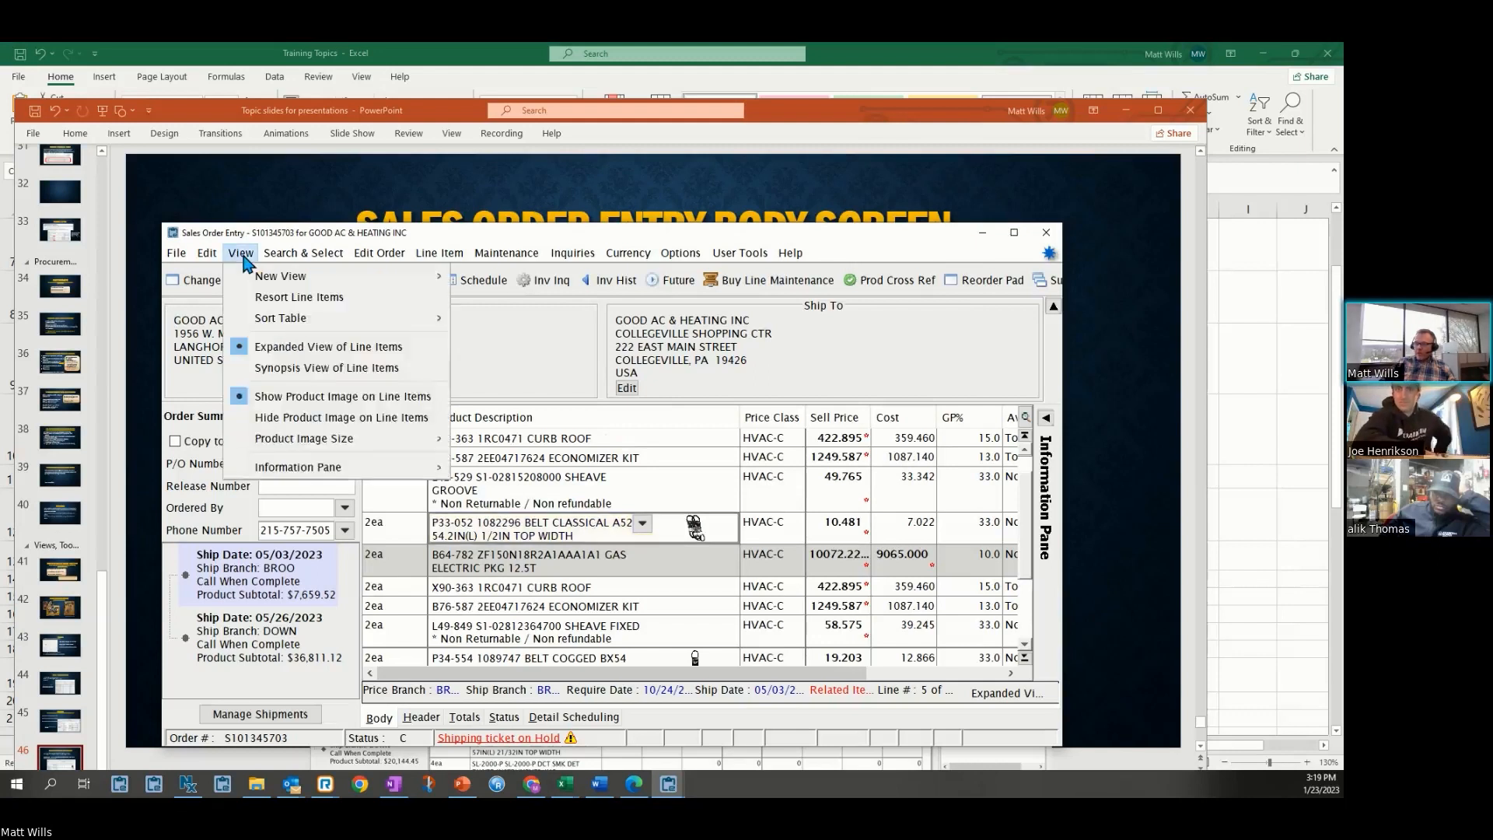
{"action": "mouse_move", "coordinate": [289, 444]}
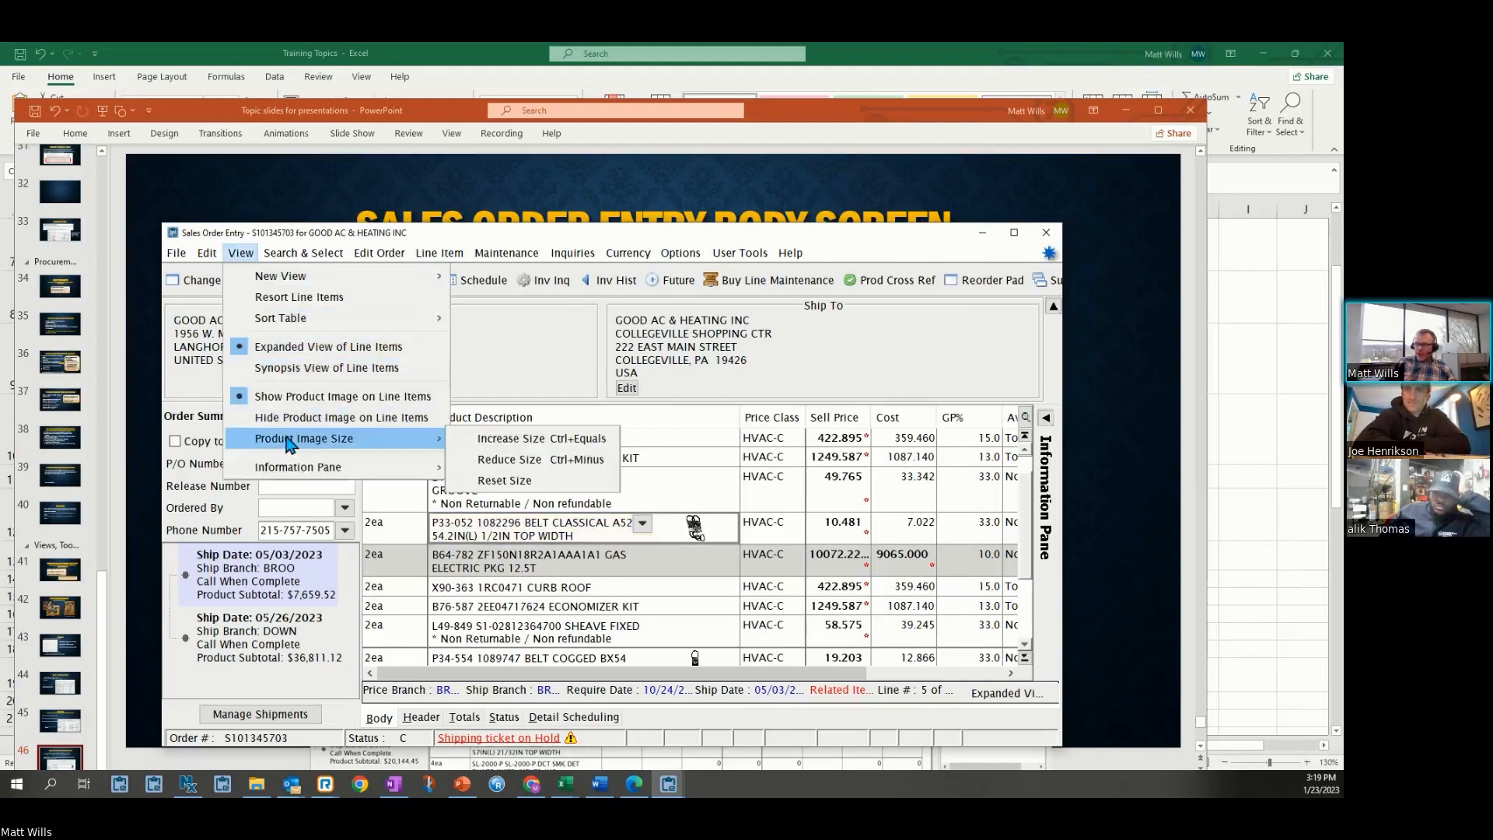
{"action": "left_click", "coordinate": [486, 439]}
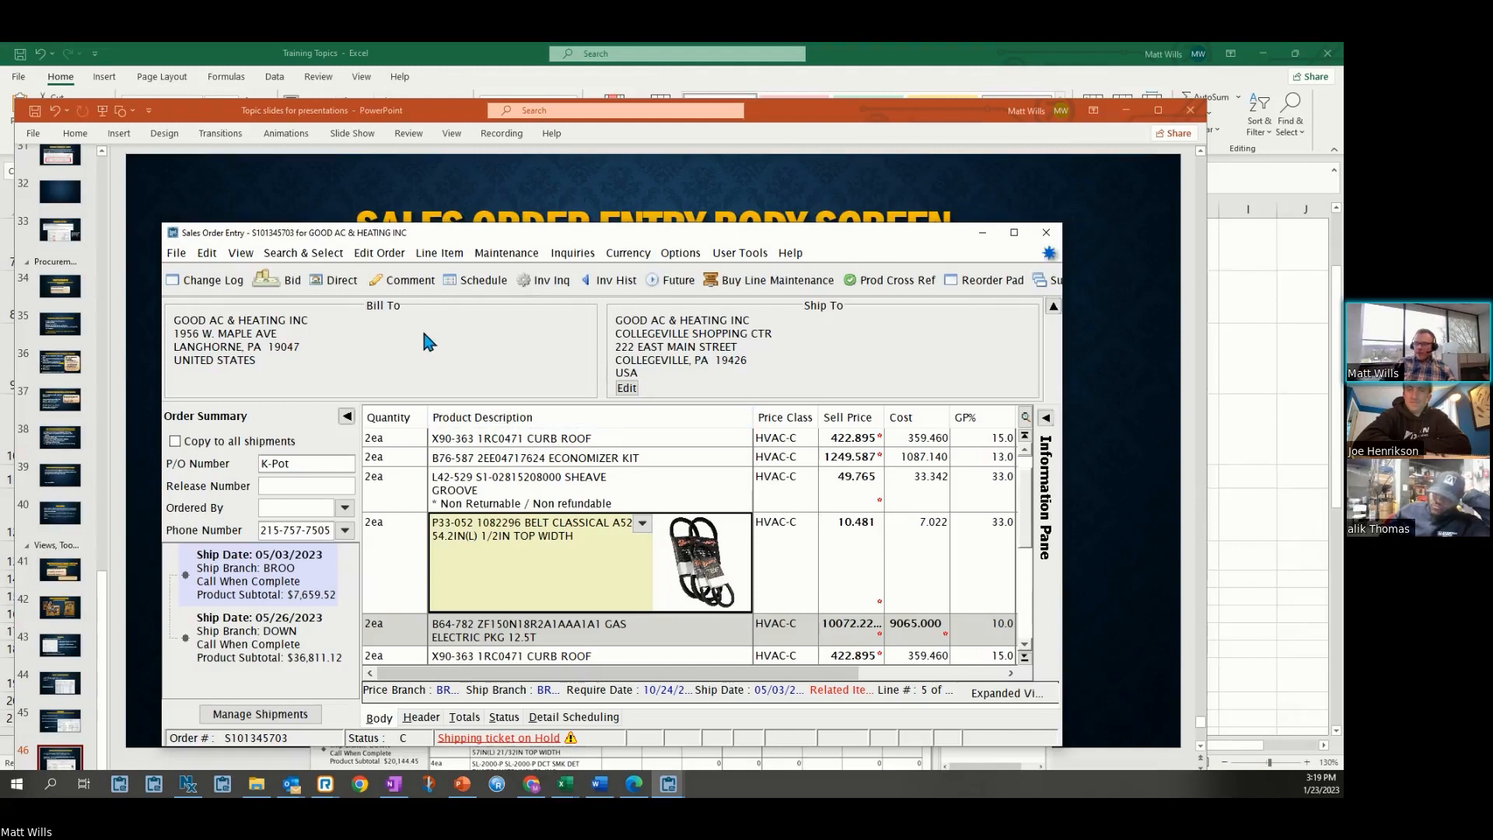
Switch to Hide Product Image on Line Items and expand the Information Pane
{"action": "left_click", "coordinate": [241, 254]}
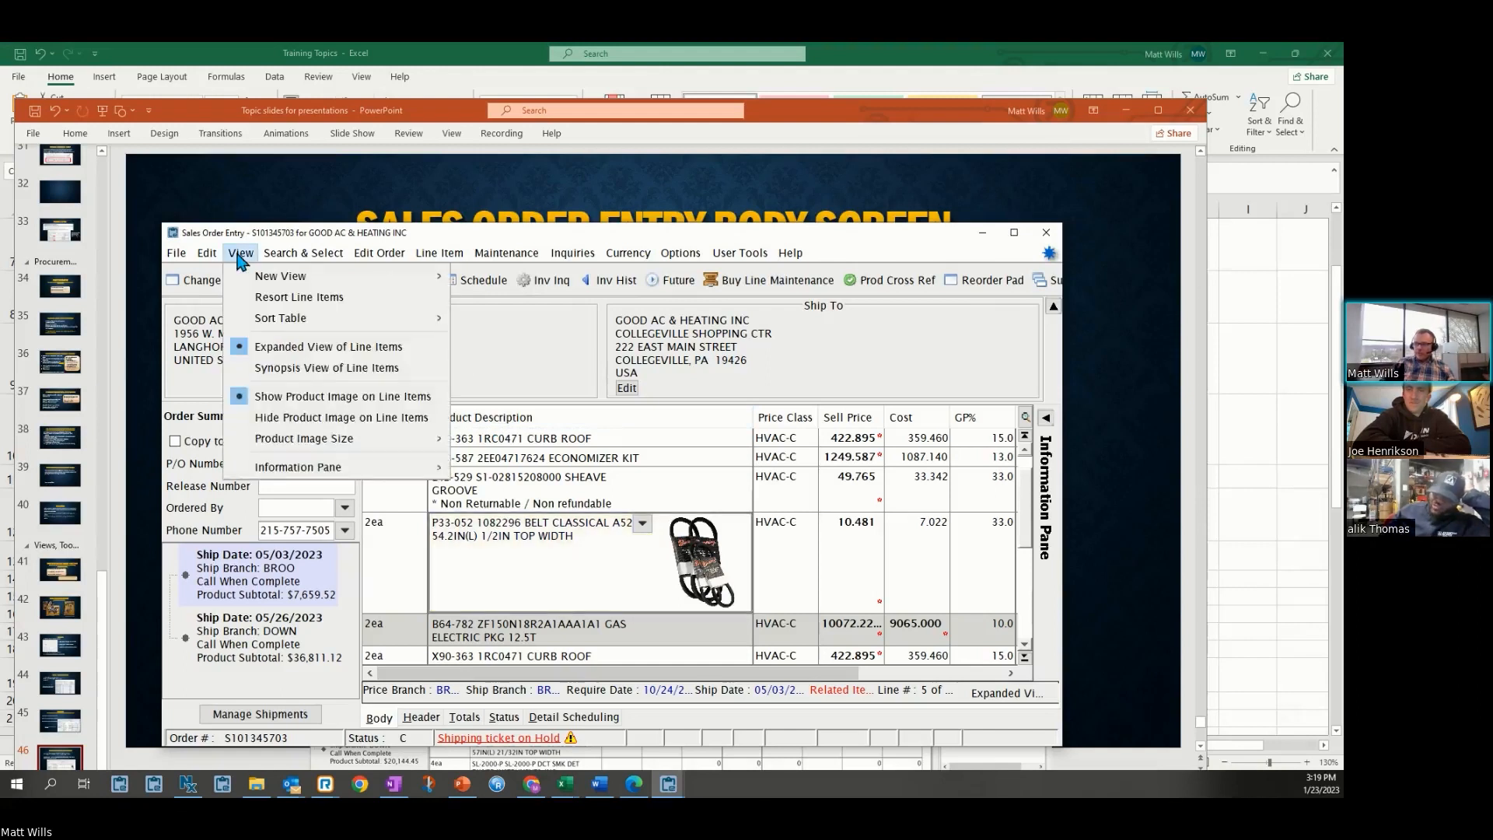
{"action": "left_click", "coordinate": [288, 423]}
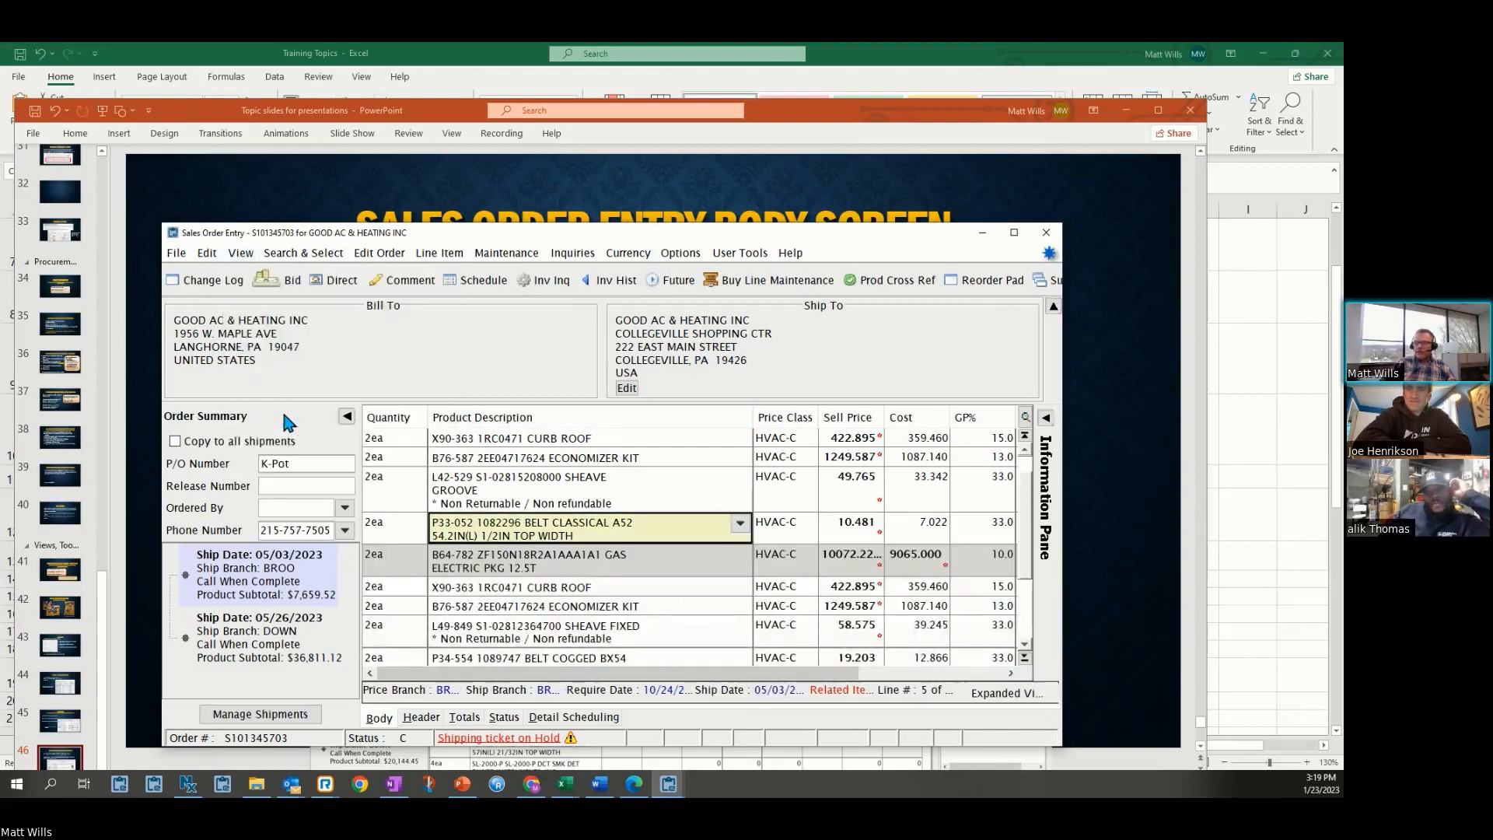
{"action": "left_click", "coordinate": [247, 254]}
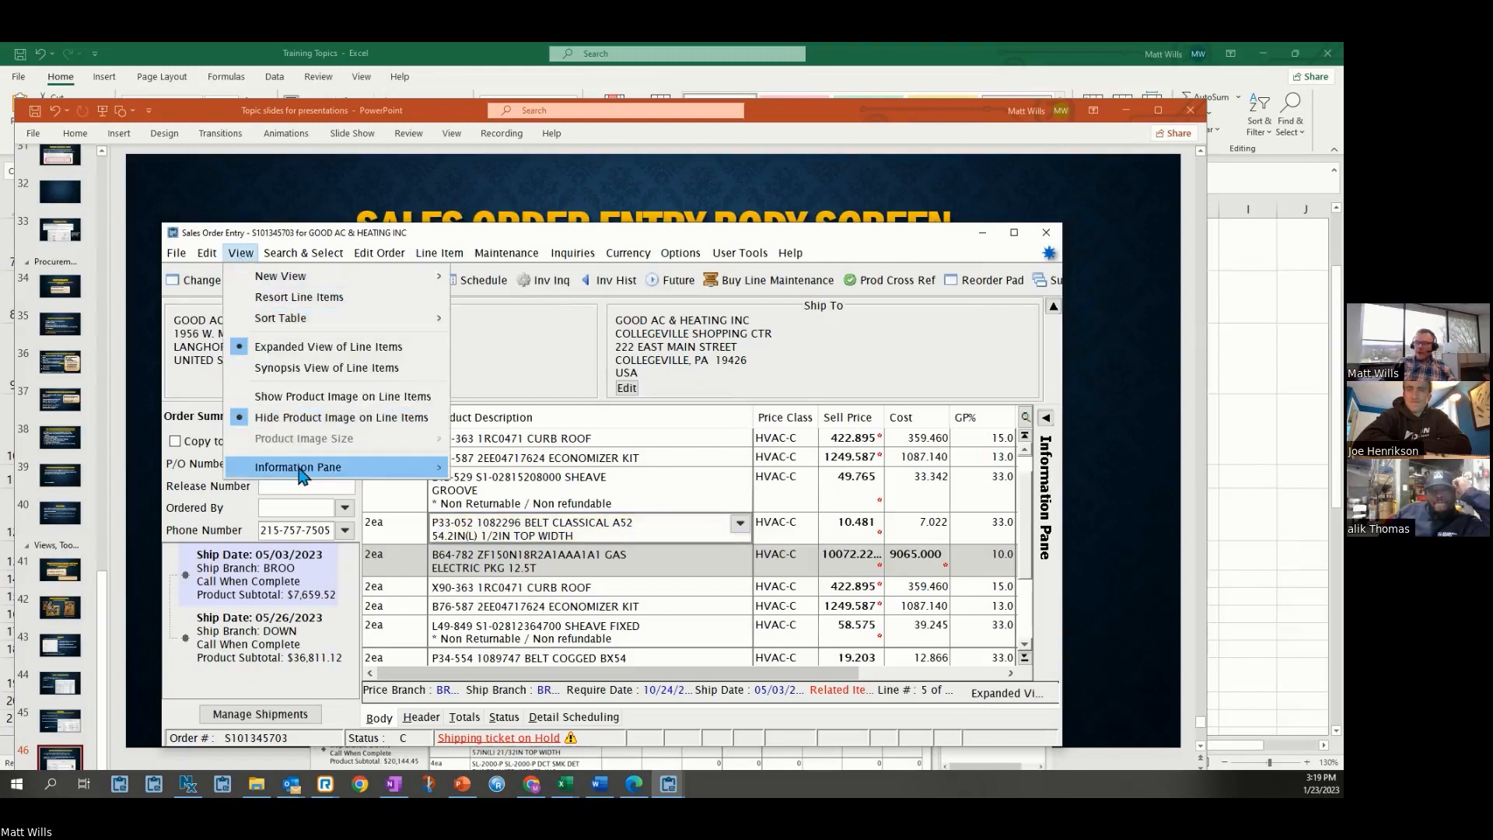
{"action": "mouse_move", "coordinate": [301, 474]}
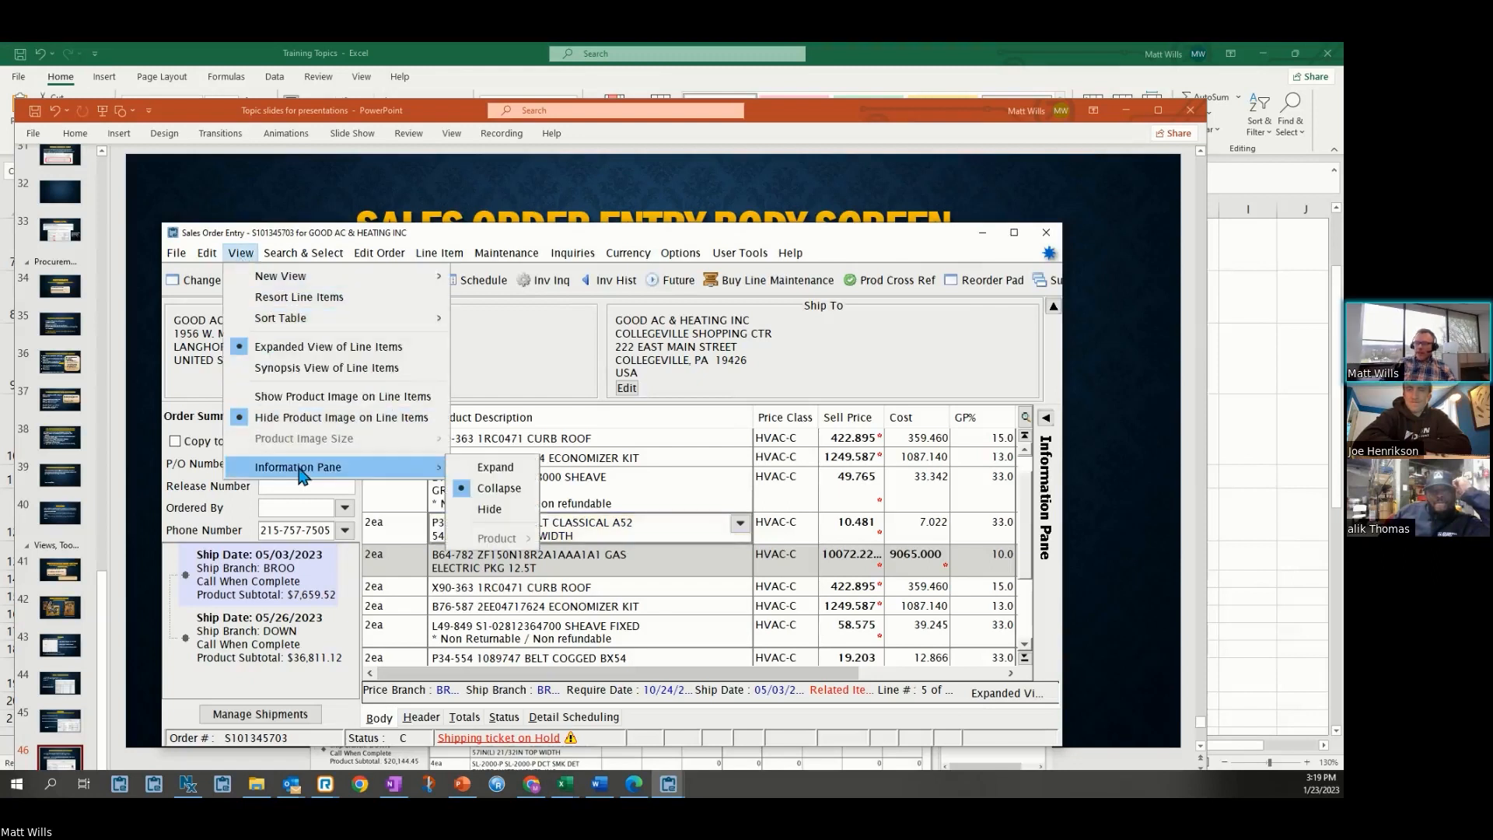
{"action": "left_click", "coordinate": [488, 469]}
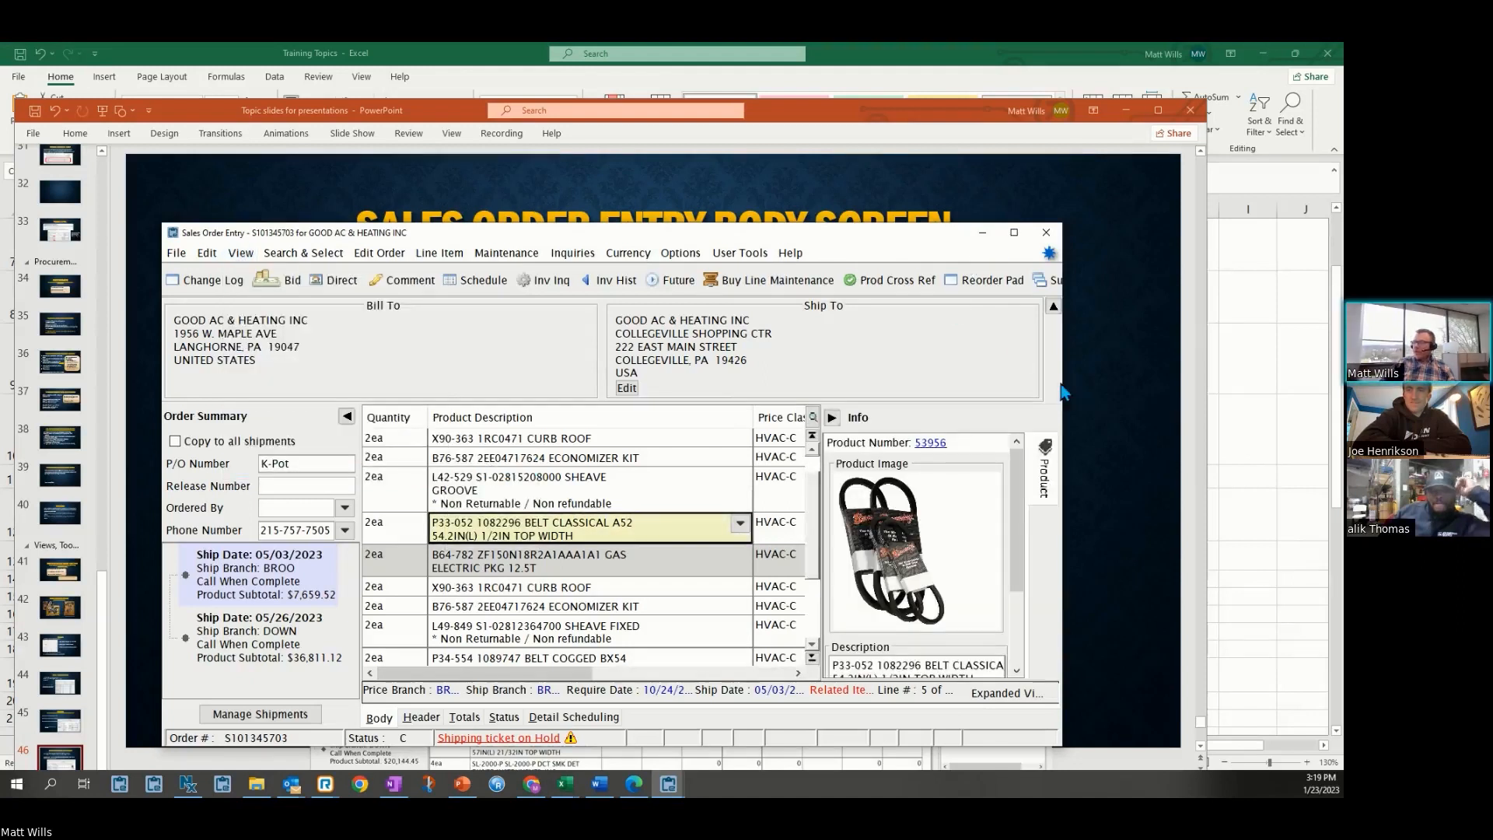
Enlarge the Sales Order Entry window and scroll the Information Pane through the selected product's details
{"action": "left_click_drag", "start_coordinate": [1064, 385], "coordinate": [1153, 369]}
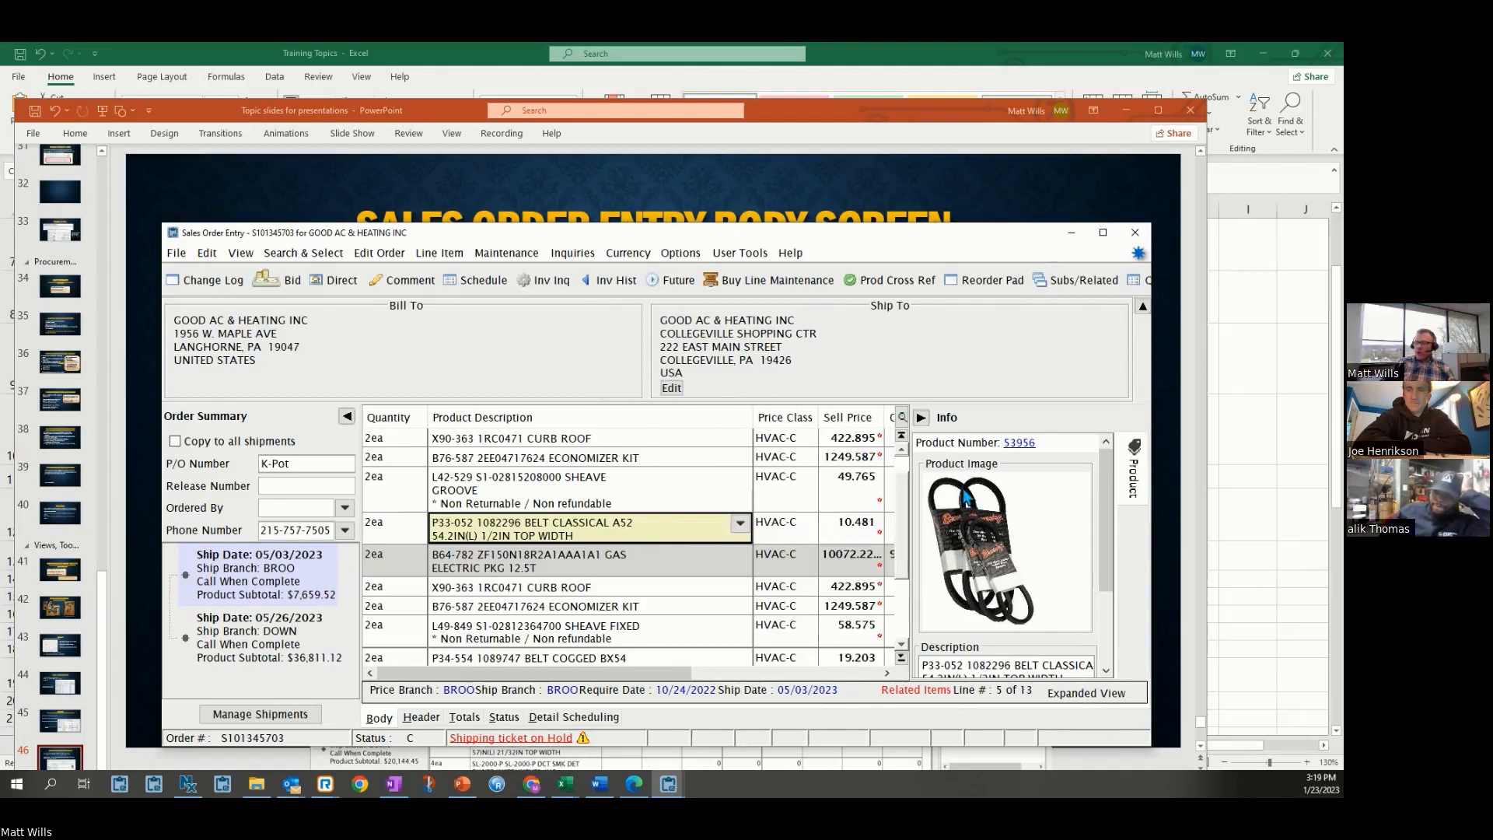
{"action": "scroll", "coordinate": [1013, 532], "scroll_direction": "down", "scroll_amount": 2}
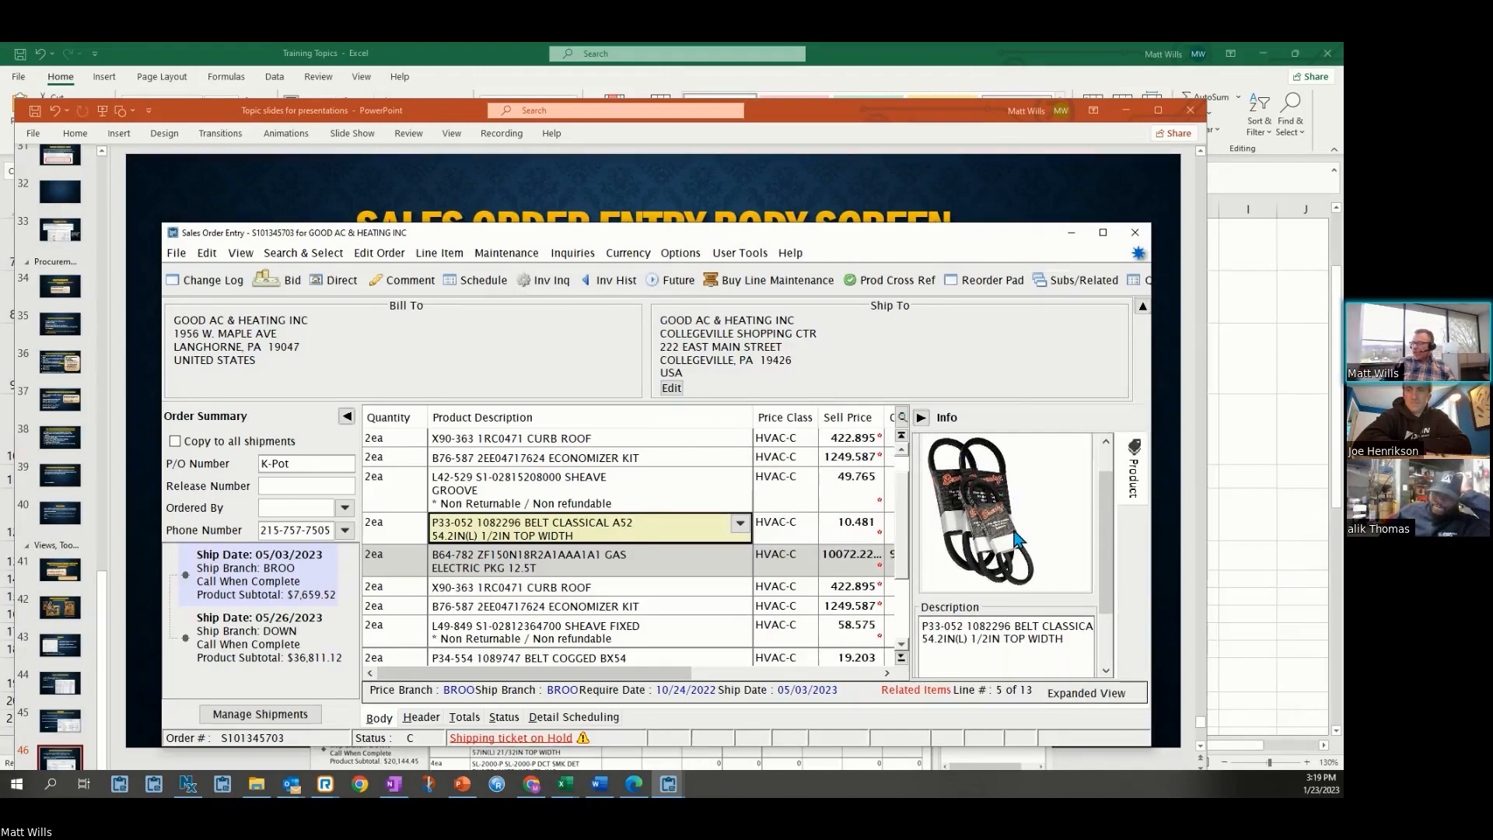
{"action": "left_click_drag", "start_coordinate": [1022, 224], "coordinate": [1015, 138]}
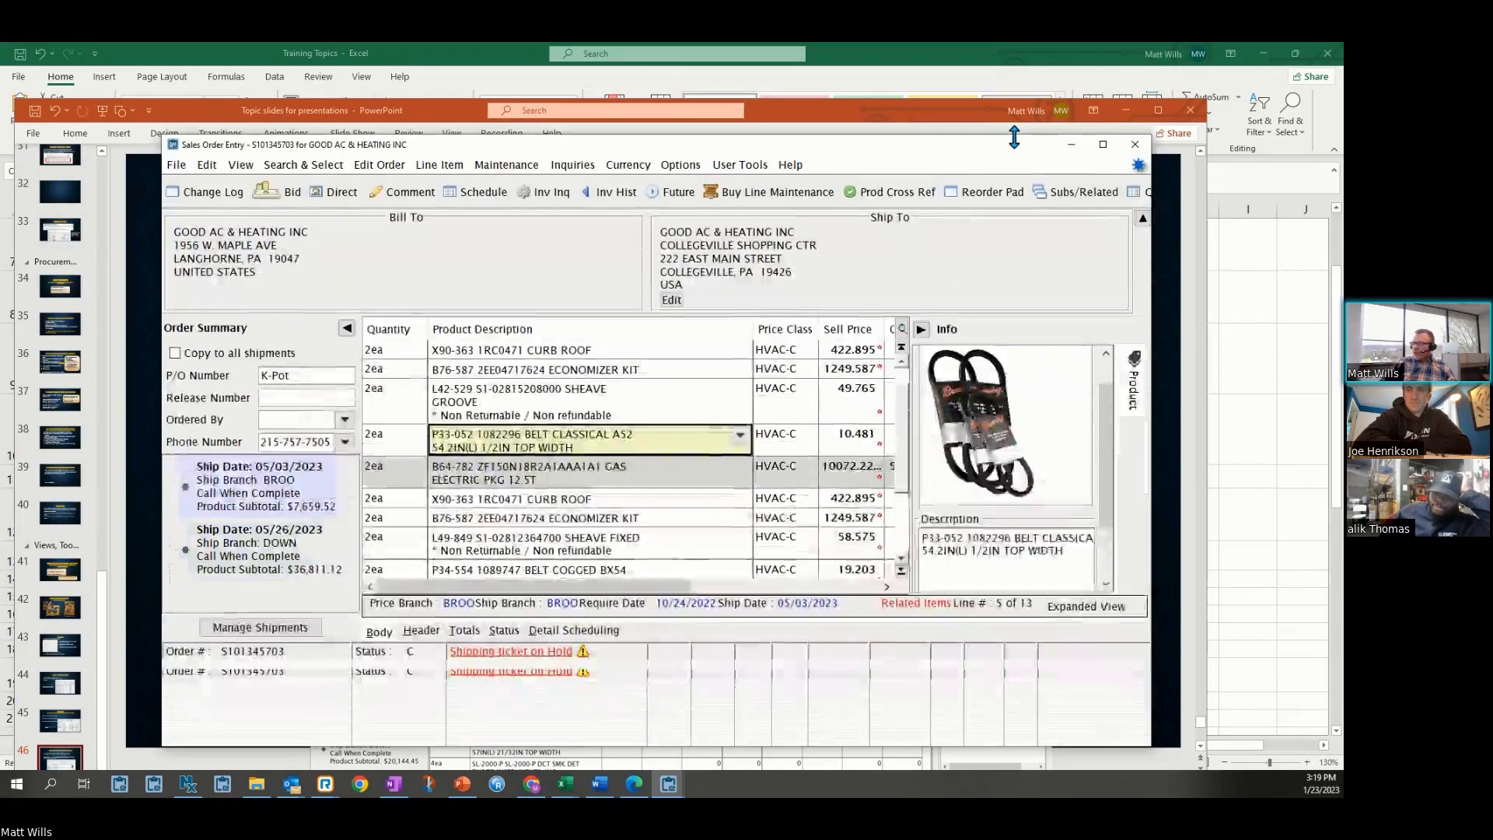
{"action": "left_click_drag", "start_coordinate": [1104, 496], "coordinate": [1101, 502]}
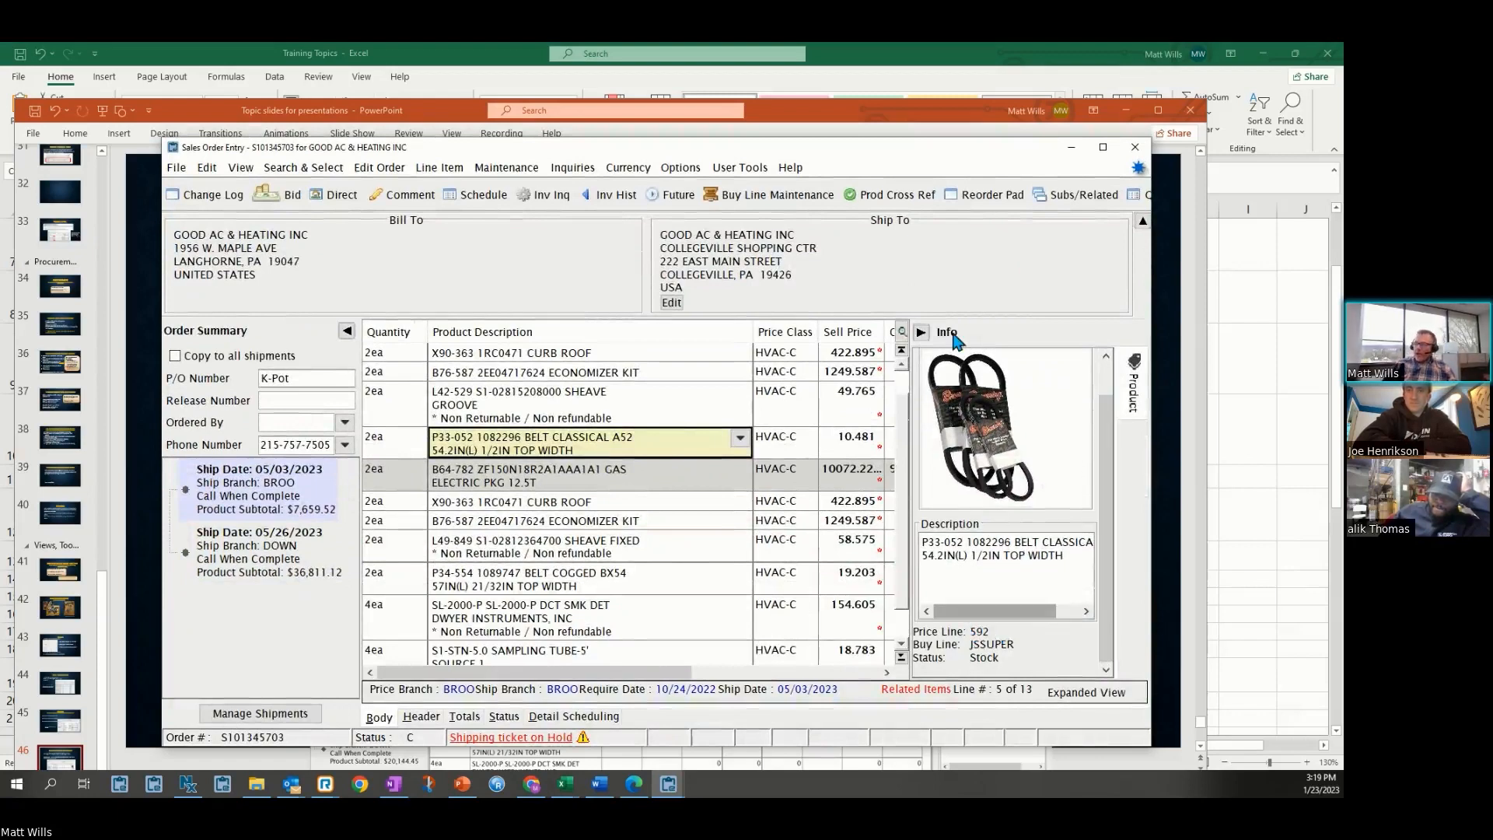
Collapse the Information Pane back to its side tab
{"action": "left_click", "coordinate": [924, 334]}
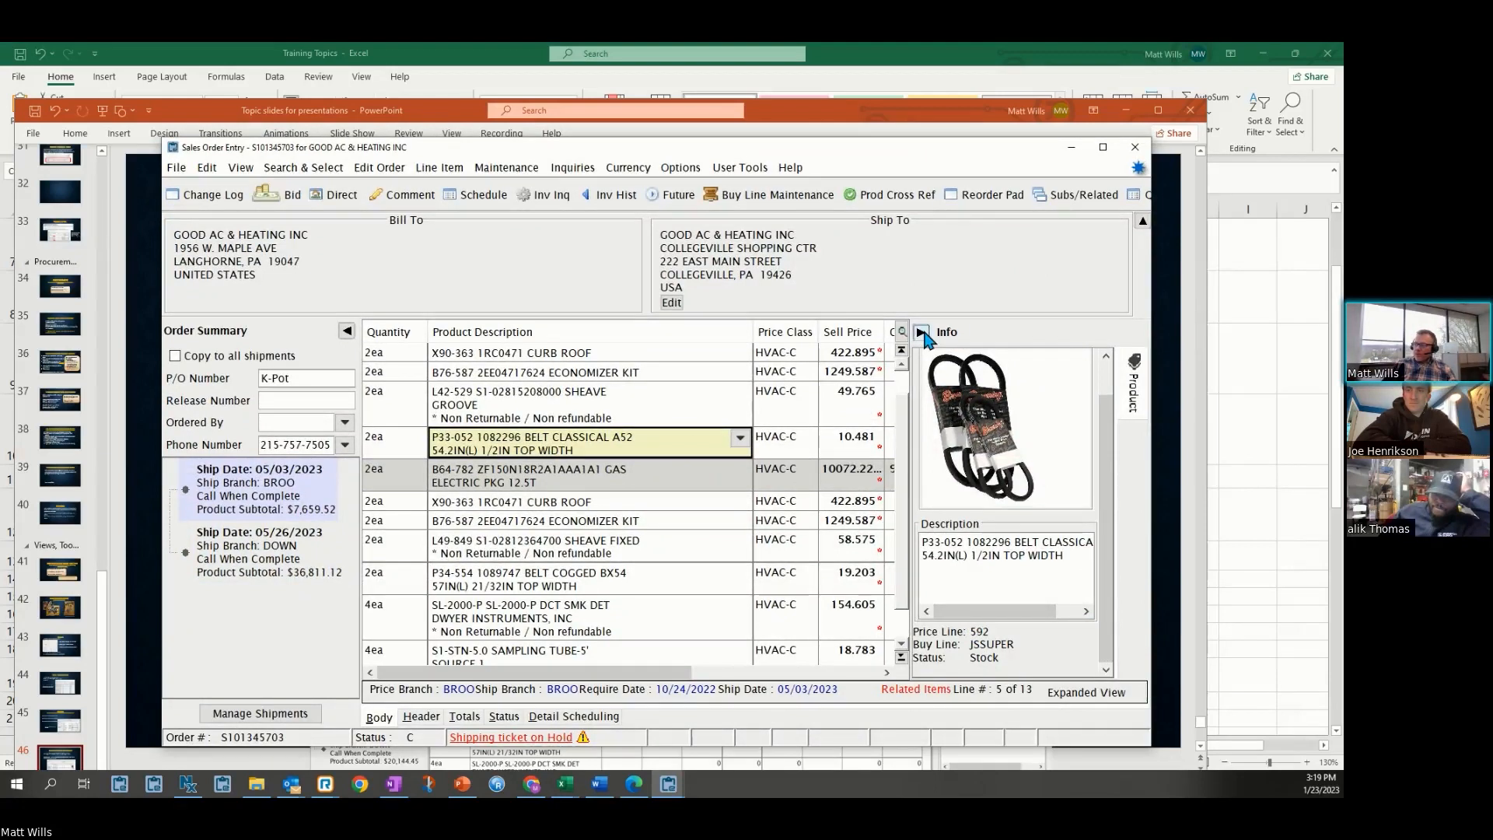
{"action": "left_click", "coordinate": [1138, 334]}
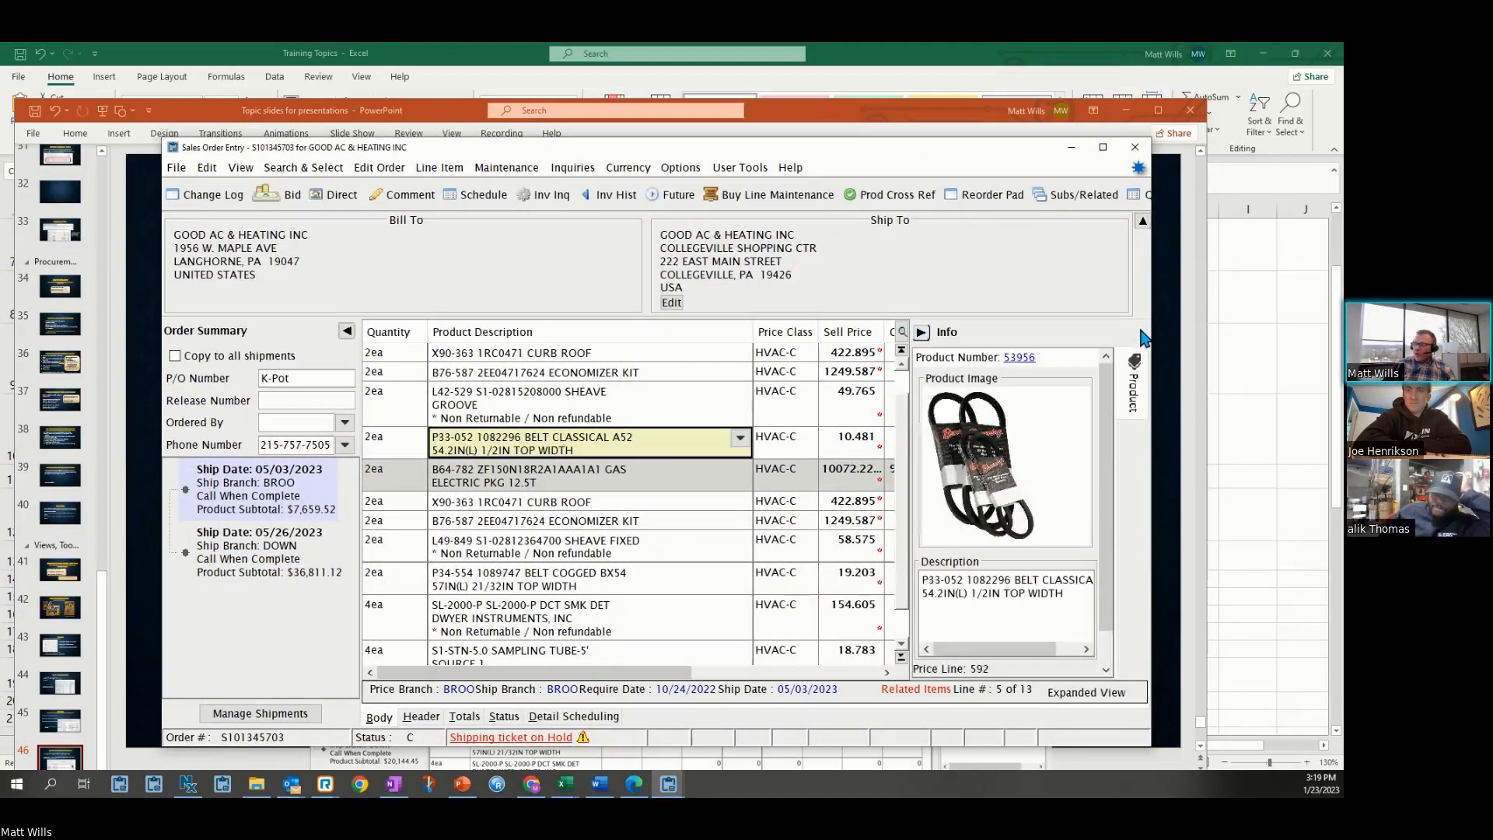
{"action": "left_click", "coordinate": [922, 334]}
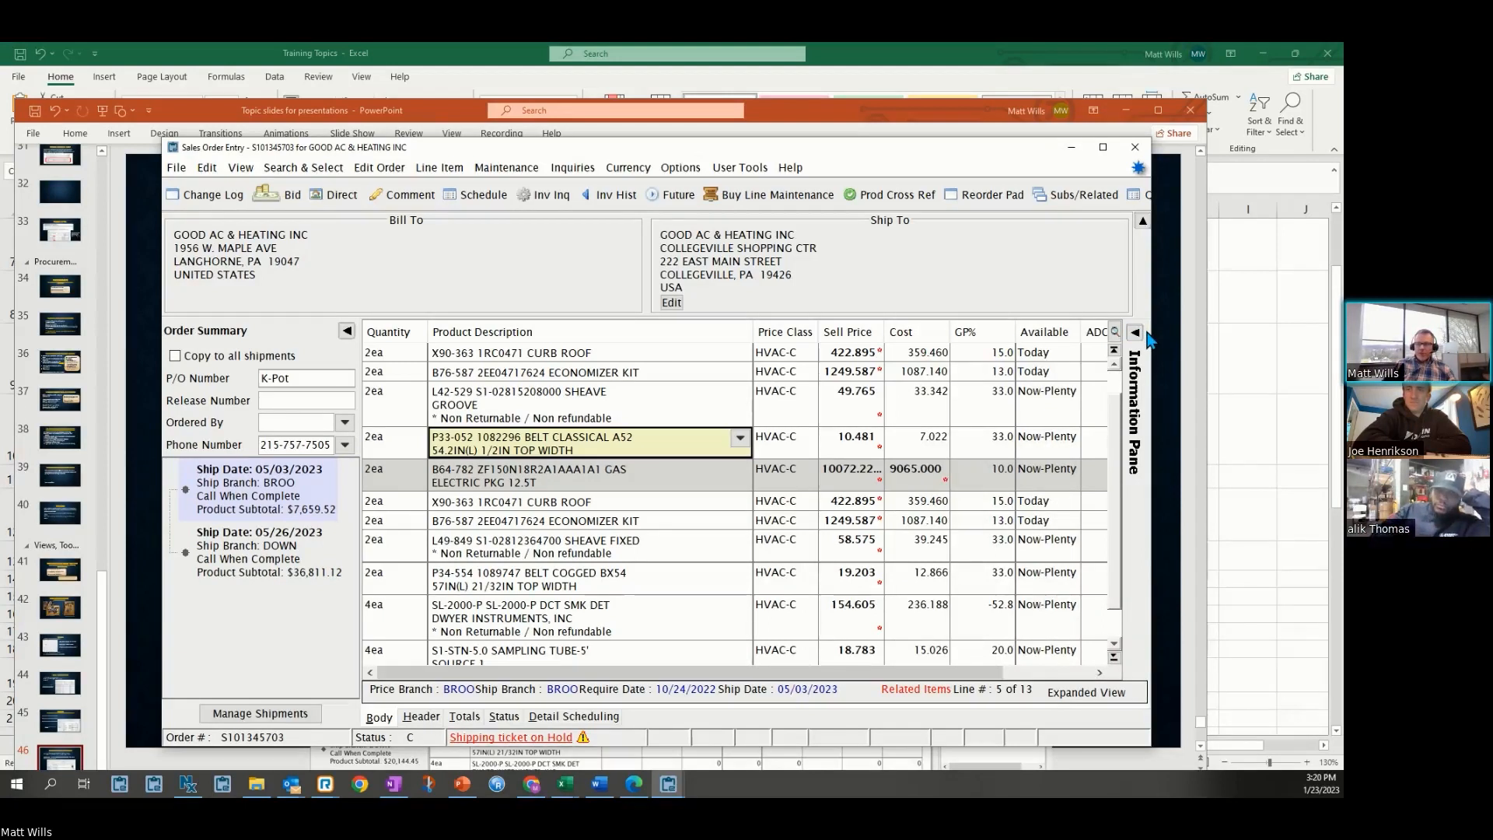
{"action": "left_click", "coordinate": [241, 168]}
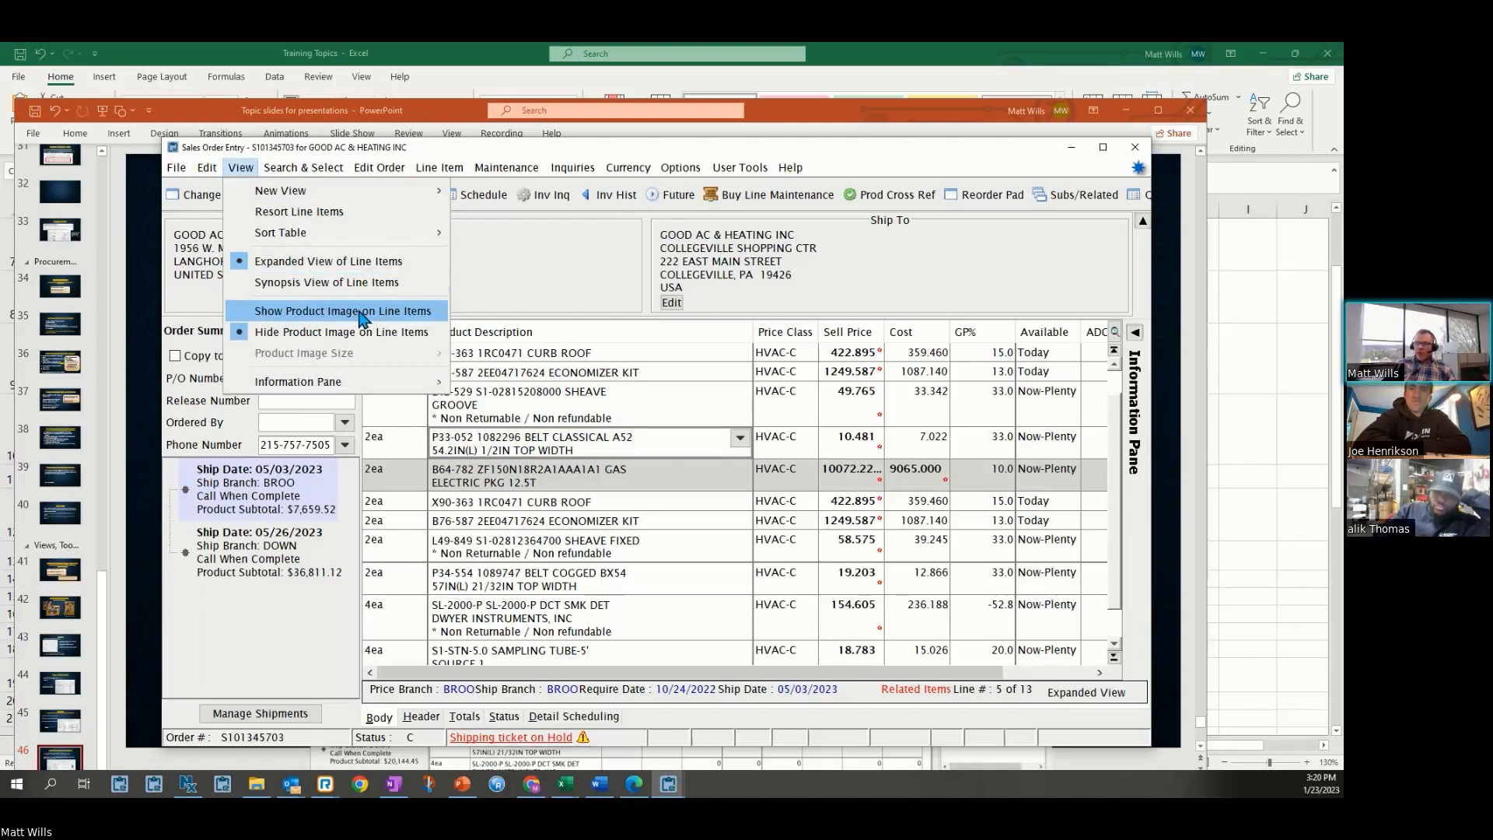
{"action": "mouse_move", "coordinate": [368, 389]}
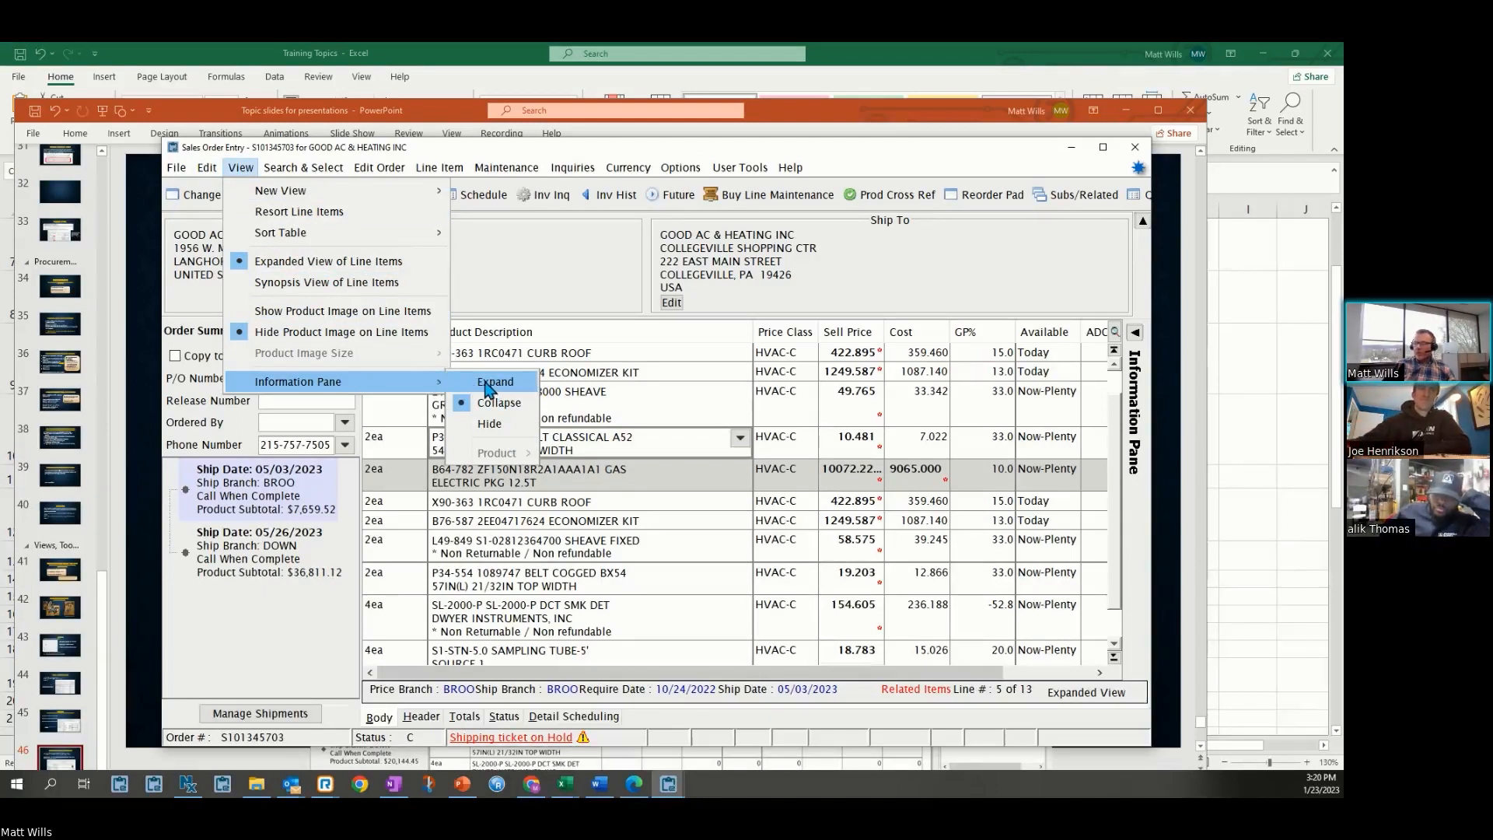
{"action": "left_click", "coordinate": [547, 267]}
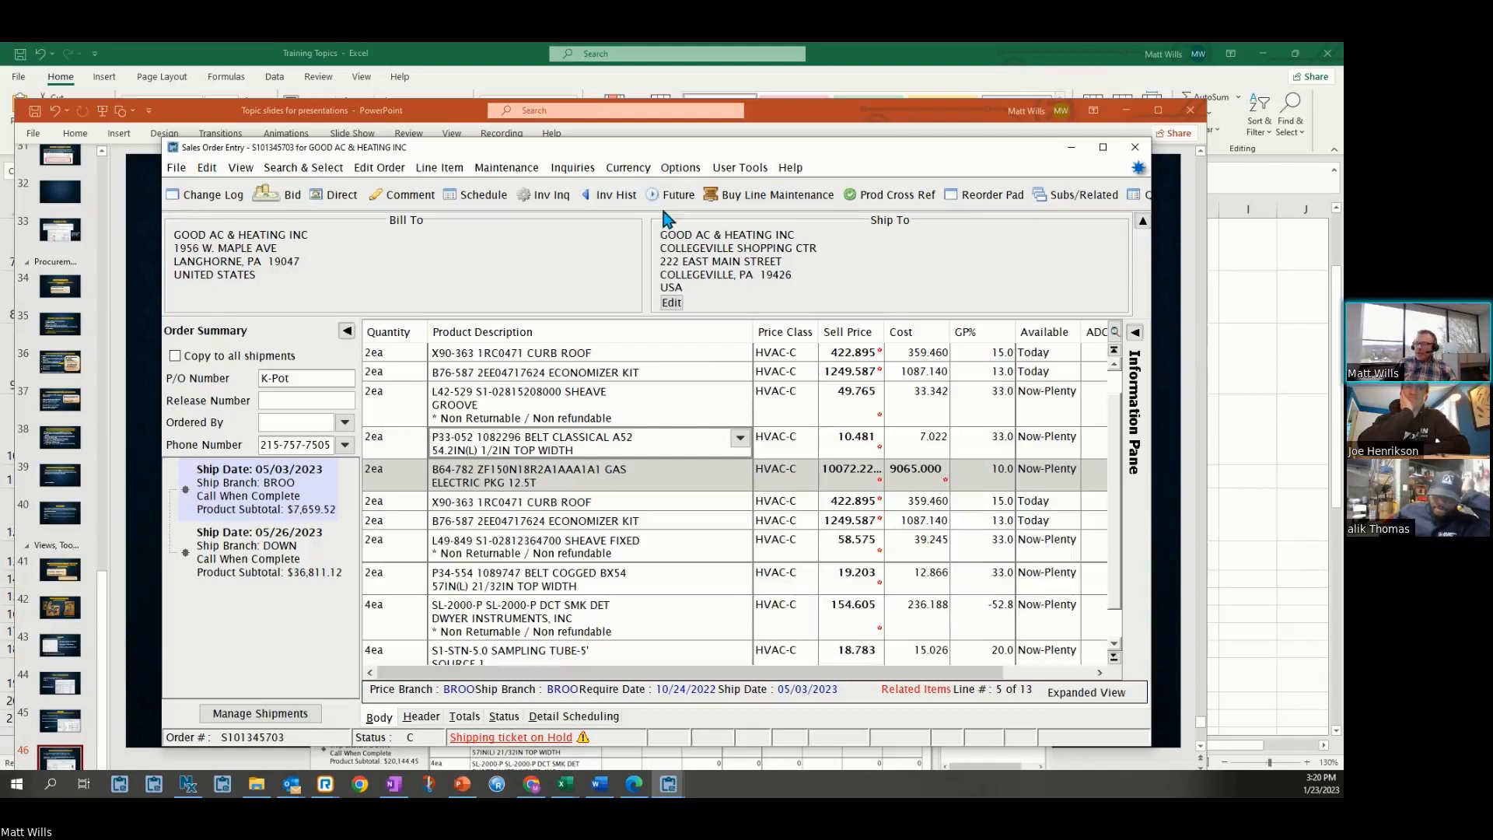
Toggle the Highlight Items On Different Generations option off and back on
{"action": "left_click", "coordinate": [675, 169]}
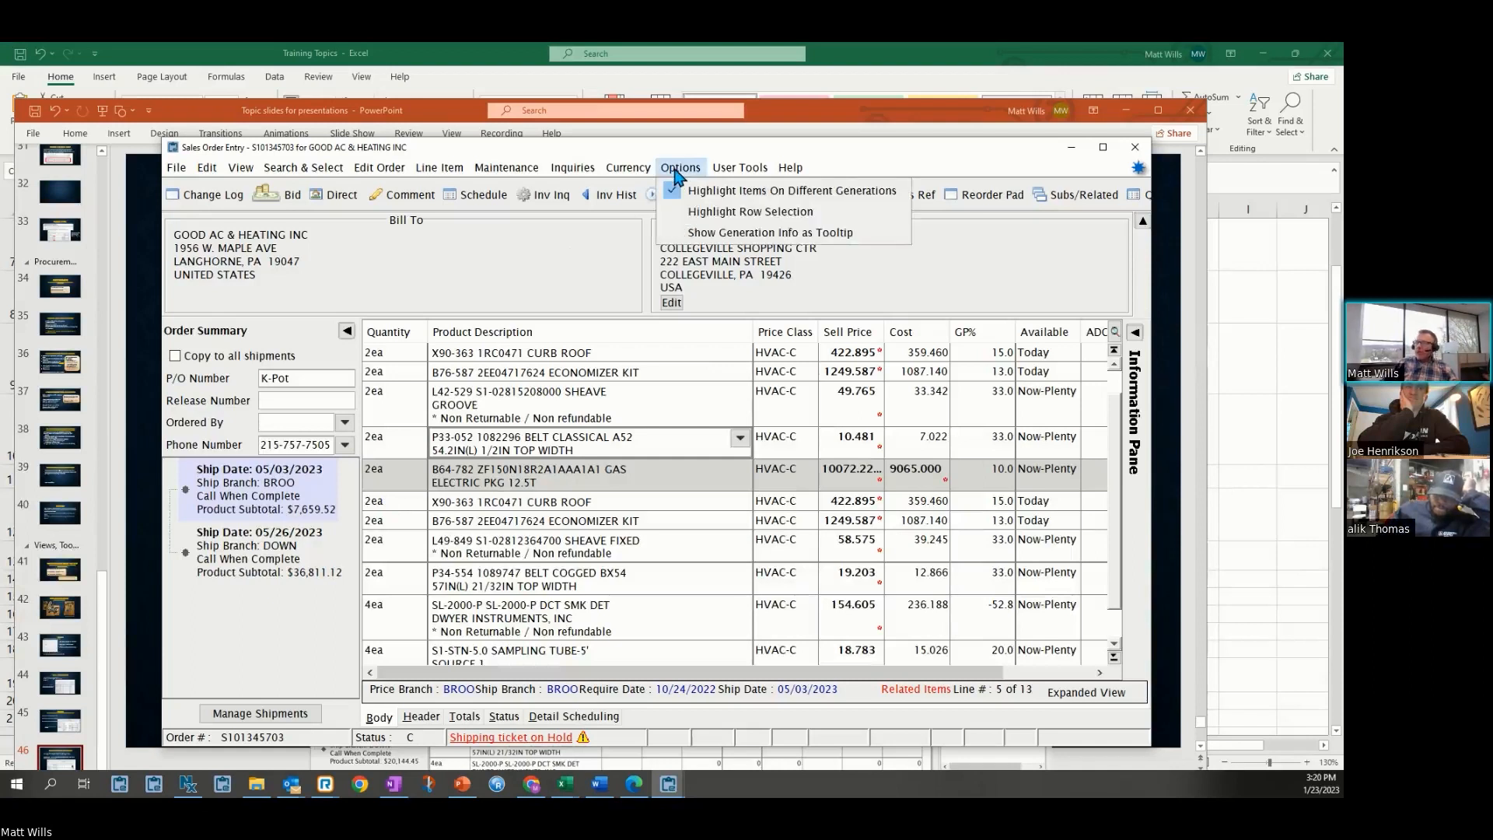
{"action": "left_click", "coordinate": [754, 195]}
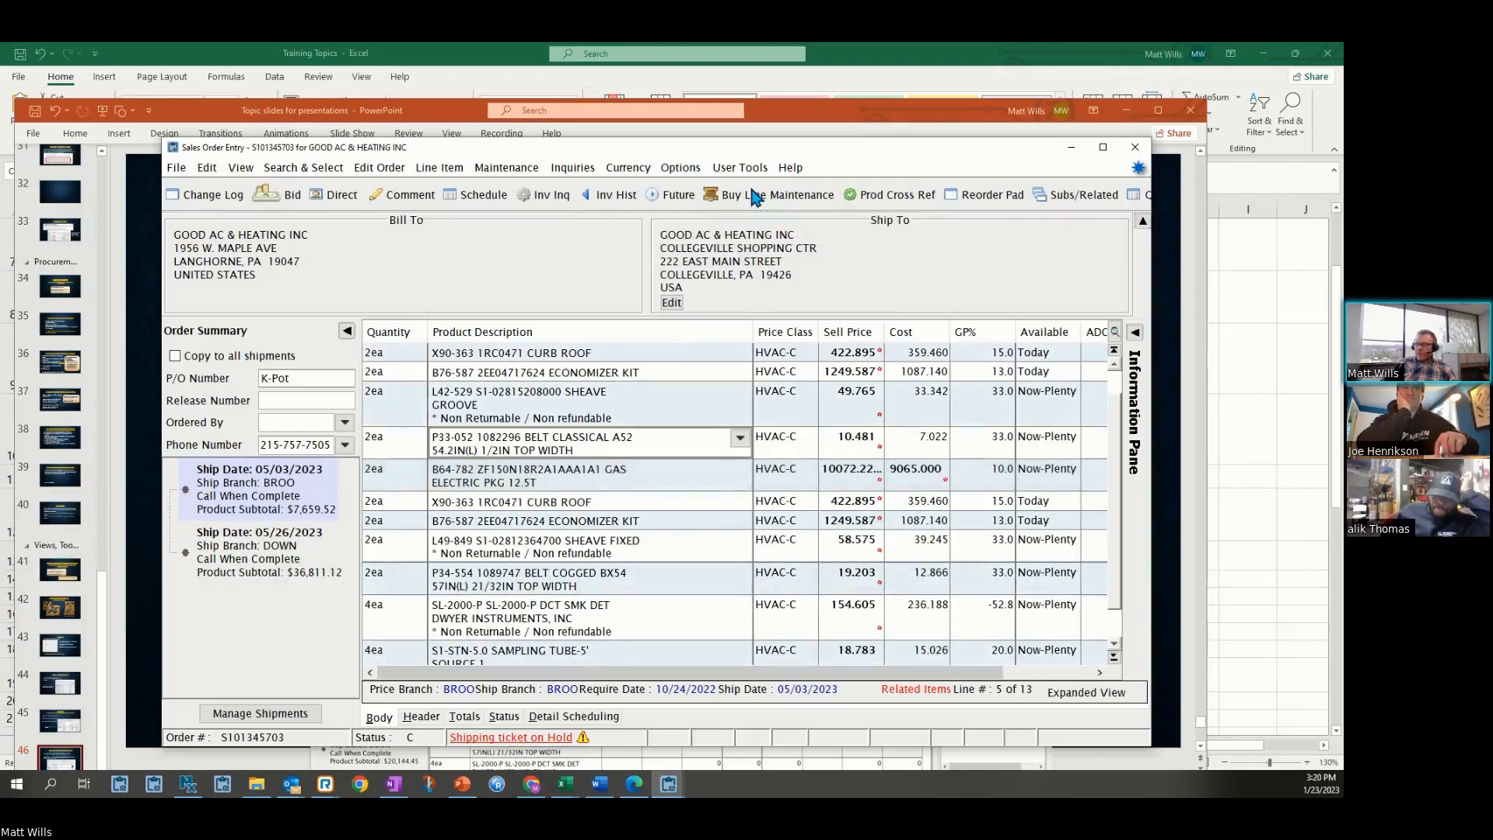
{"action": "left_click", "coordinate": [677, 168]}
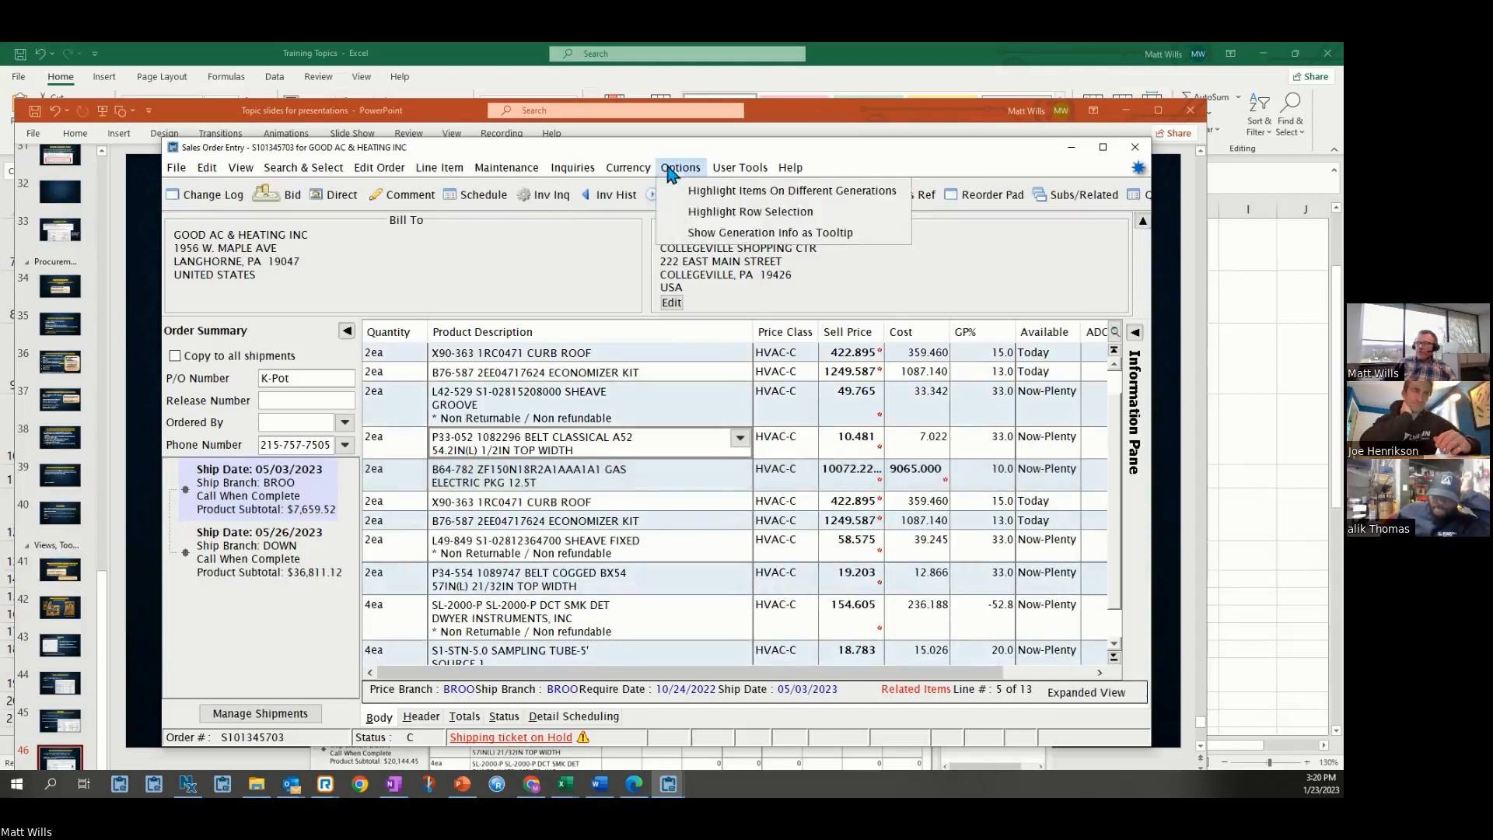
{"action": "left_click", "coordinate": [711, 195]}
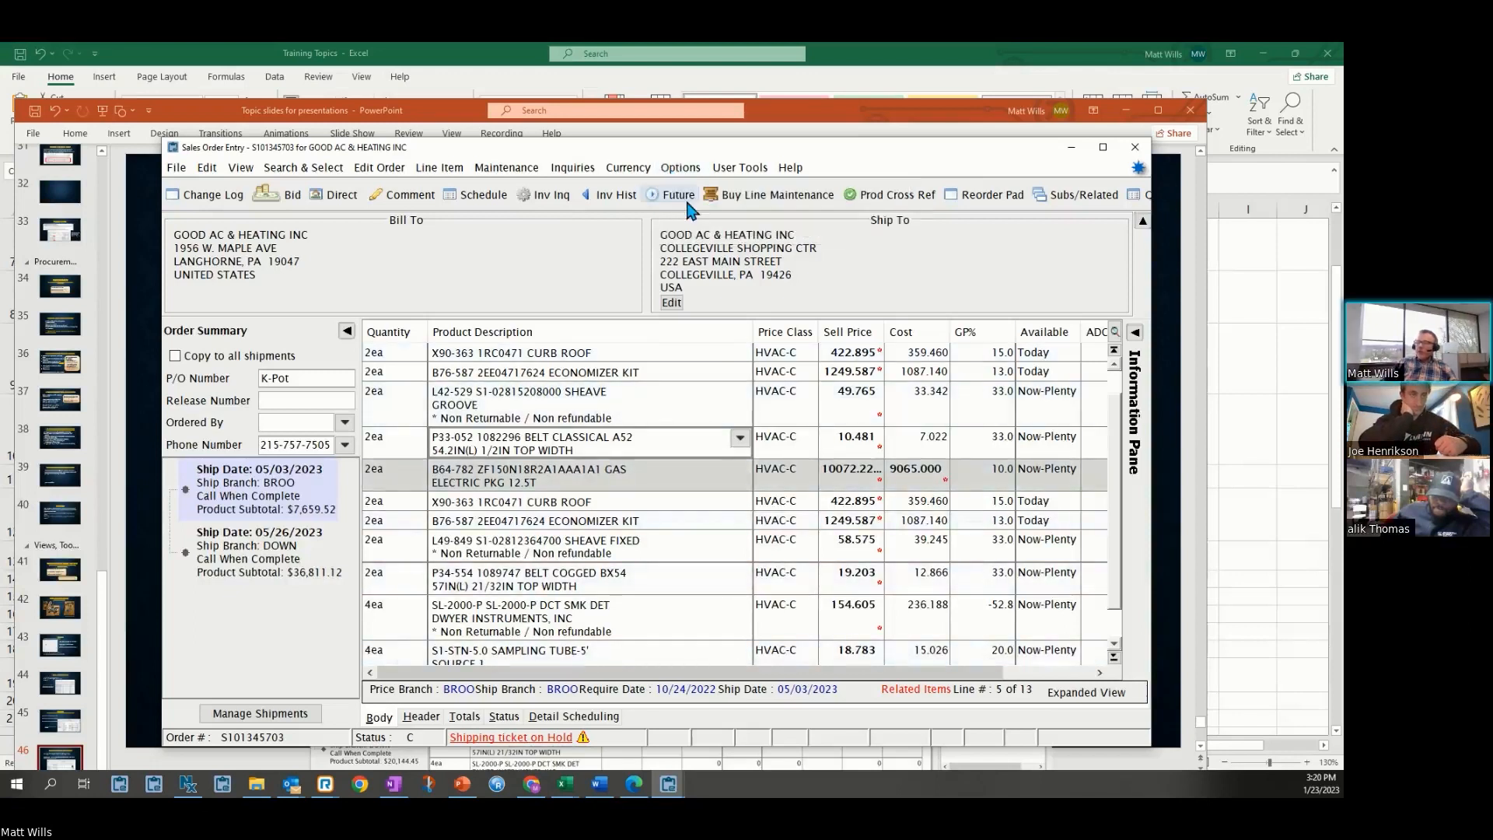
Select the B60-722 gas electric package line and turn off Highlight Items On Different Generations
{"action": "left_click", "coordinate": [267, 509]}
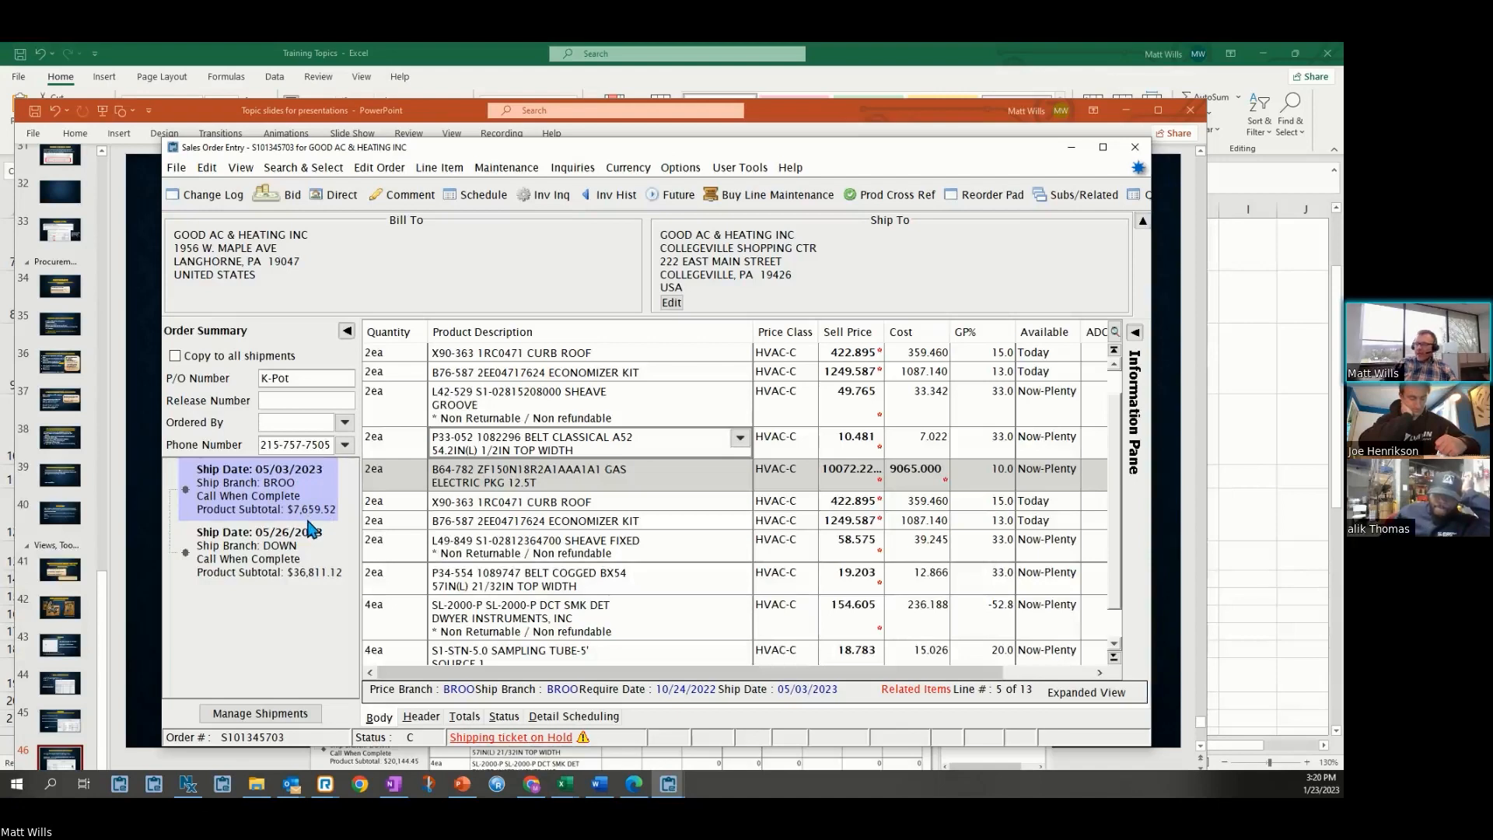
{"action": "scroll", "coordinate": [490, 498], "scroll_direction": "down", "scroll_amount": 1}
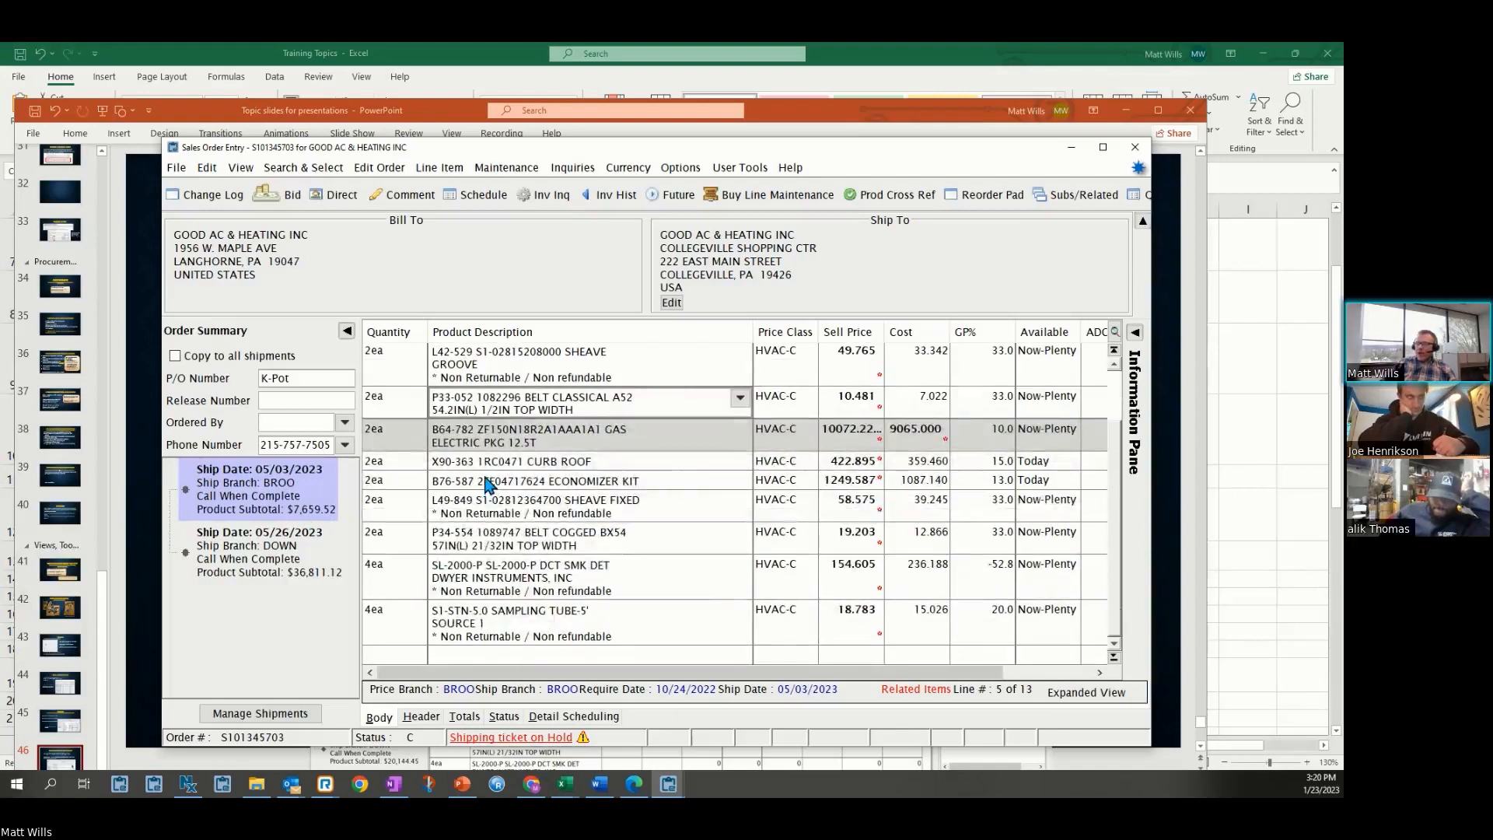
{"action": "scroll", "coordinate": [488, 484], "scroll_direction": "up", "scroll_amount": 1}
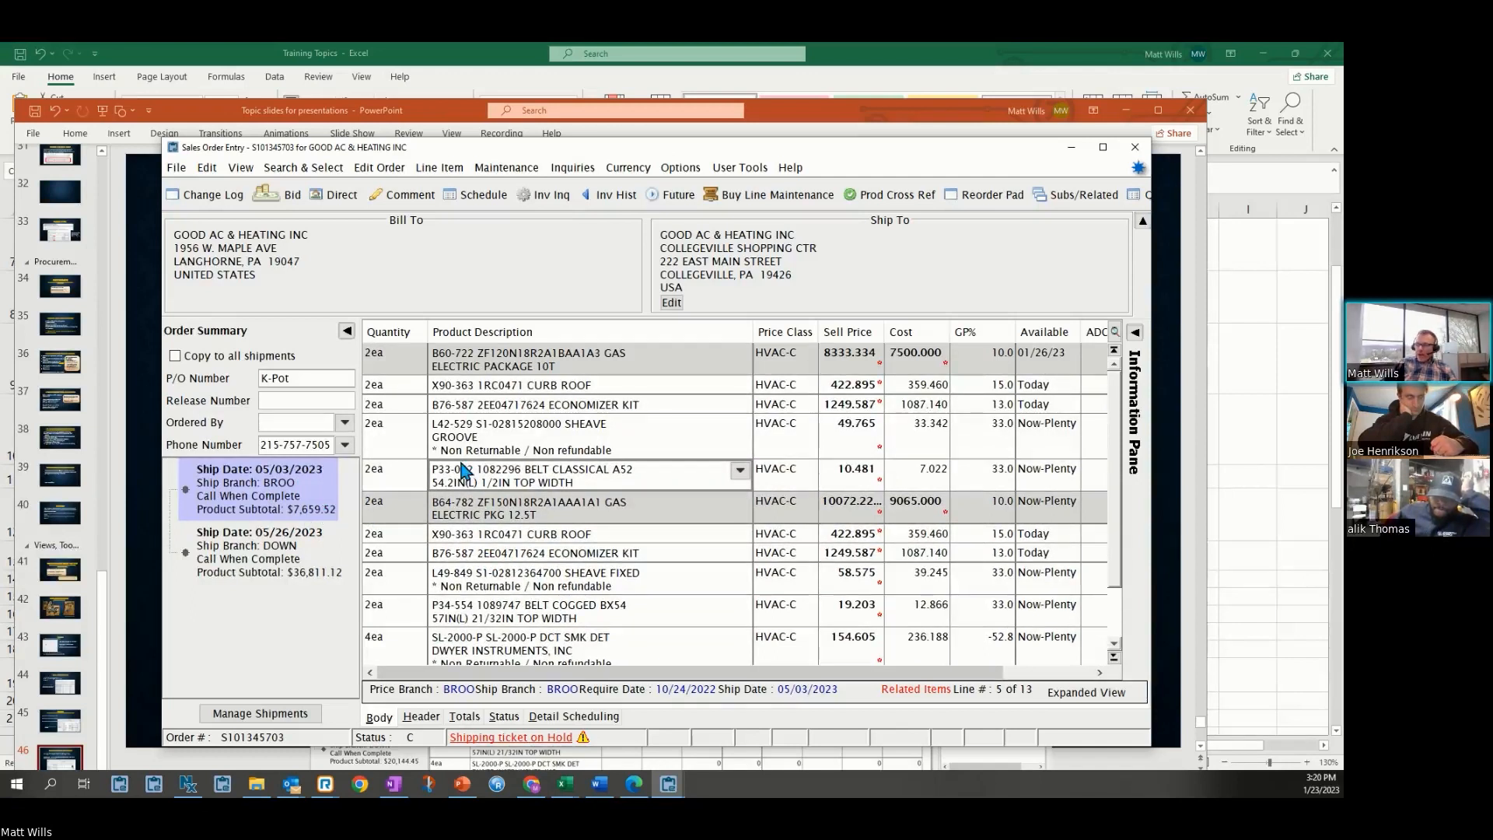
{"action": "left_click", "coordinate": [854, 359]}
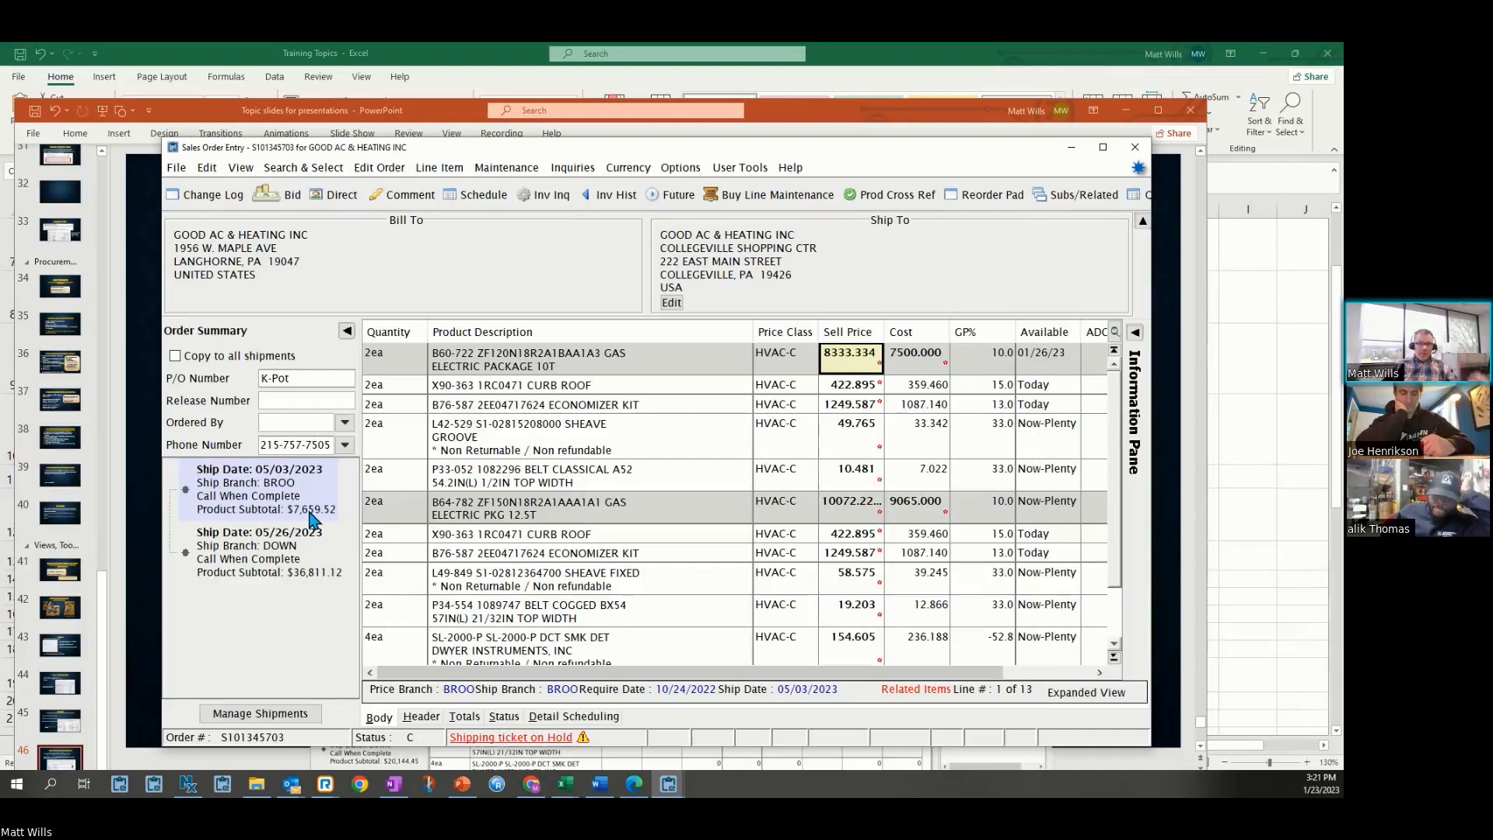
{"action": "left_click", "coordinate": [692, 170]}
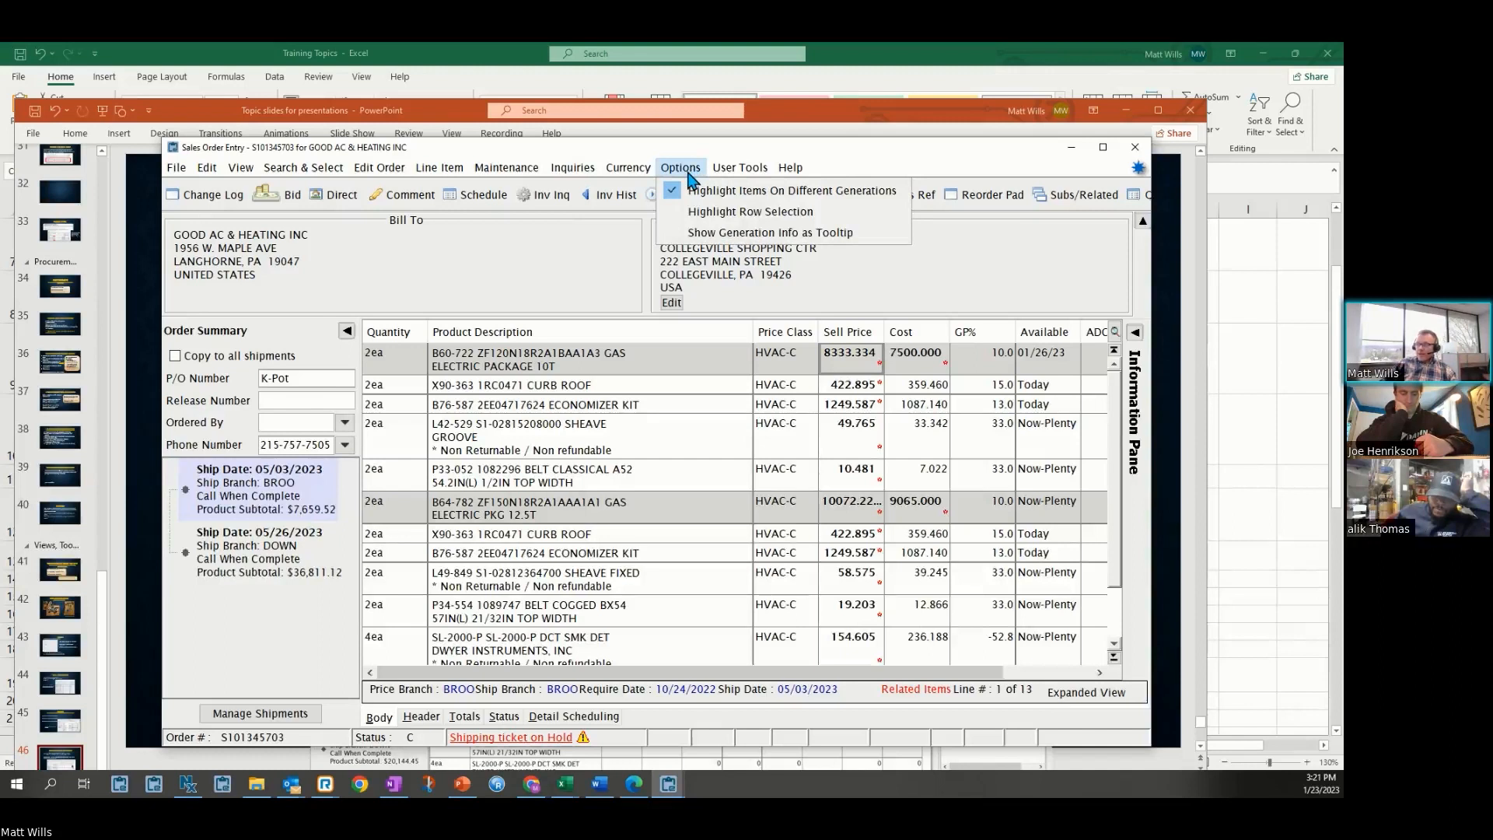
{"action": "left_click", "coordinate": [686, 193]}
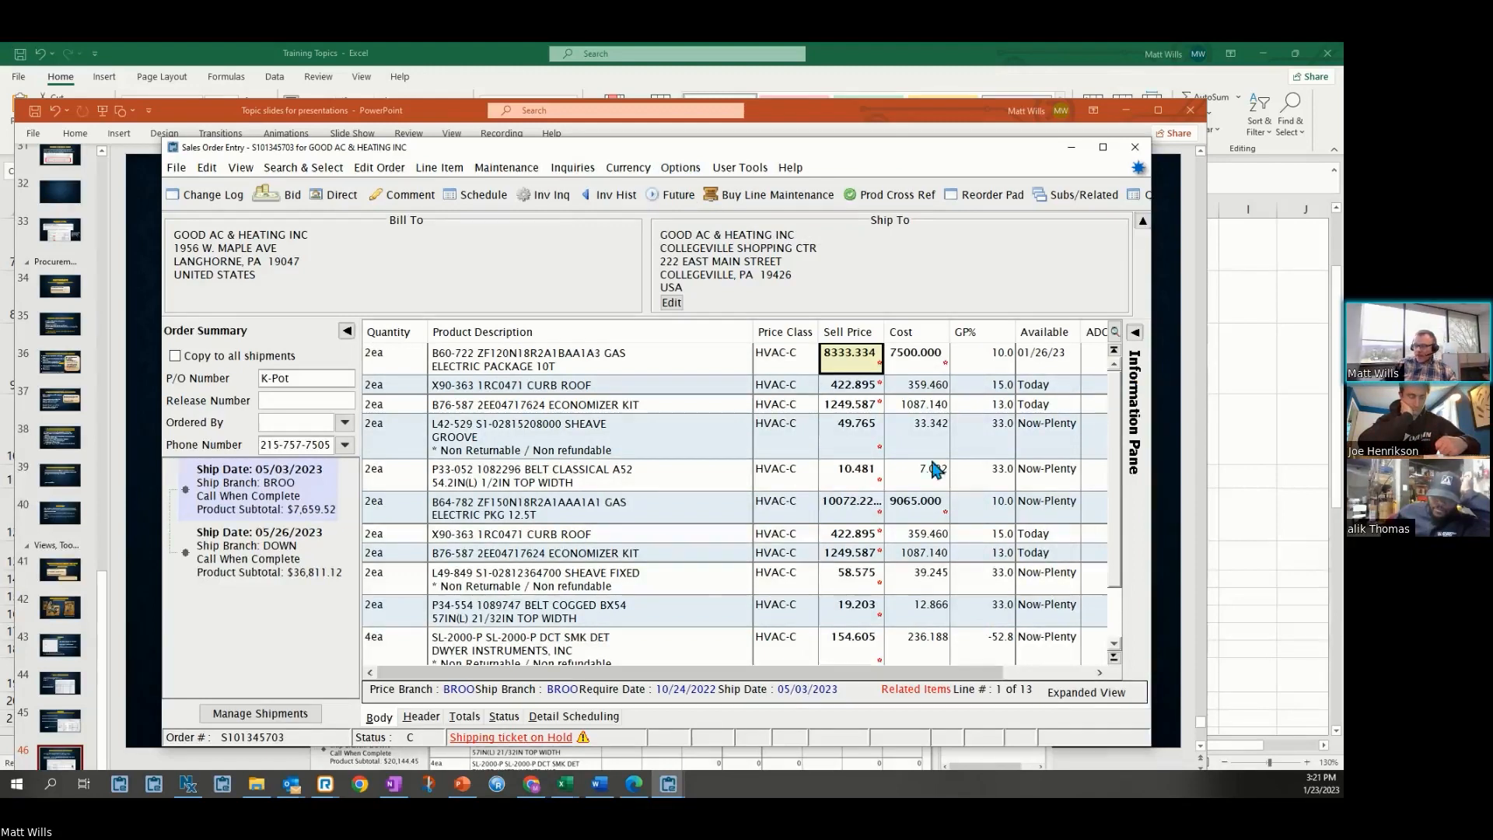
Switch to PowerPoint and scroll through the Sales Order Entry Body Screen slide
{"action": "left_click", "coordinate": [462, 784]}
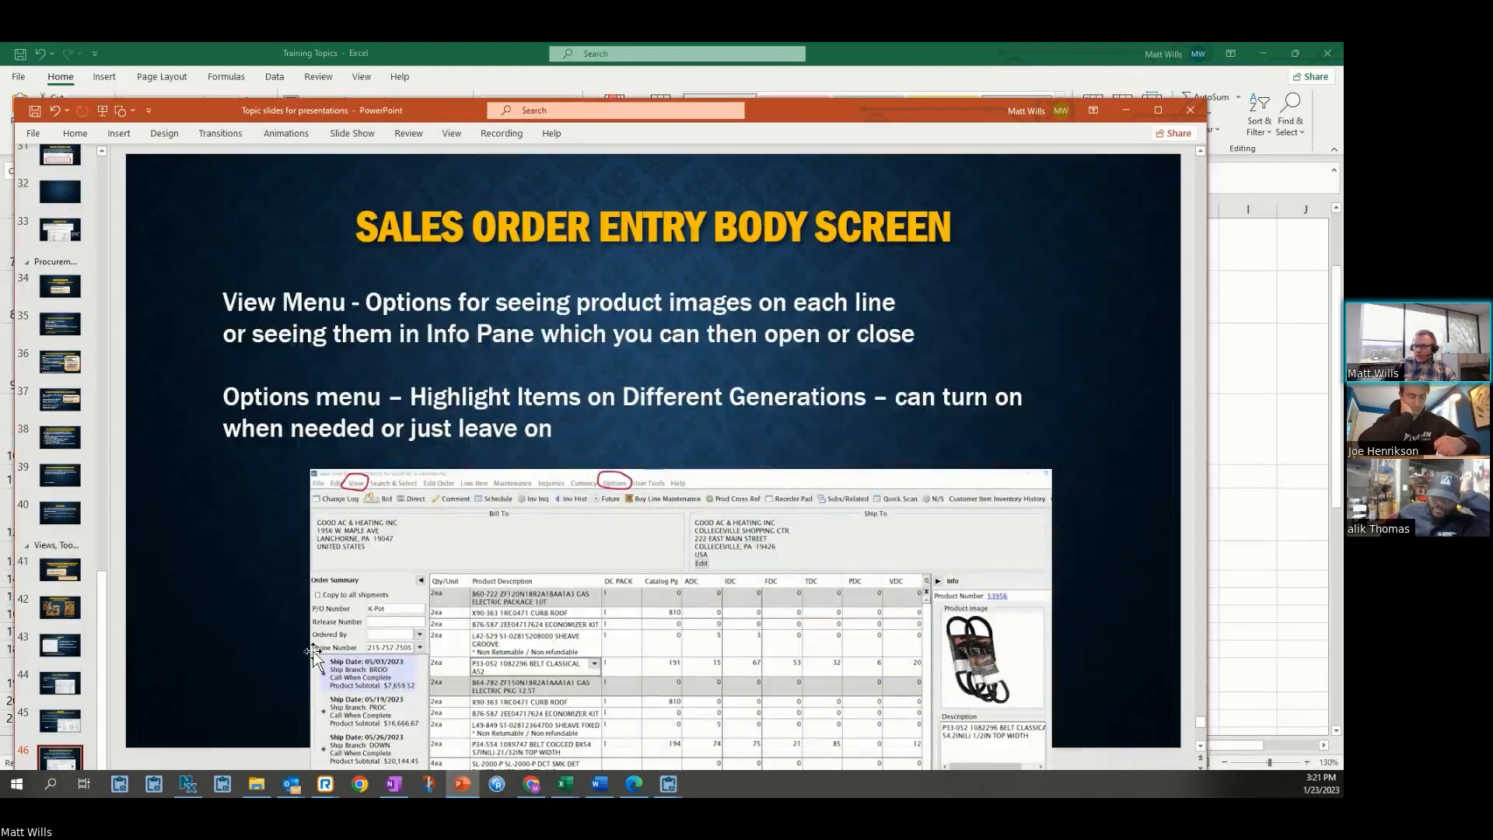
{"action": "scroll", "coordinate": [225, 582], "scroll_direction": "down", "scroll_amount": 1}
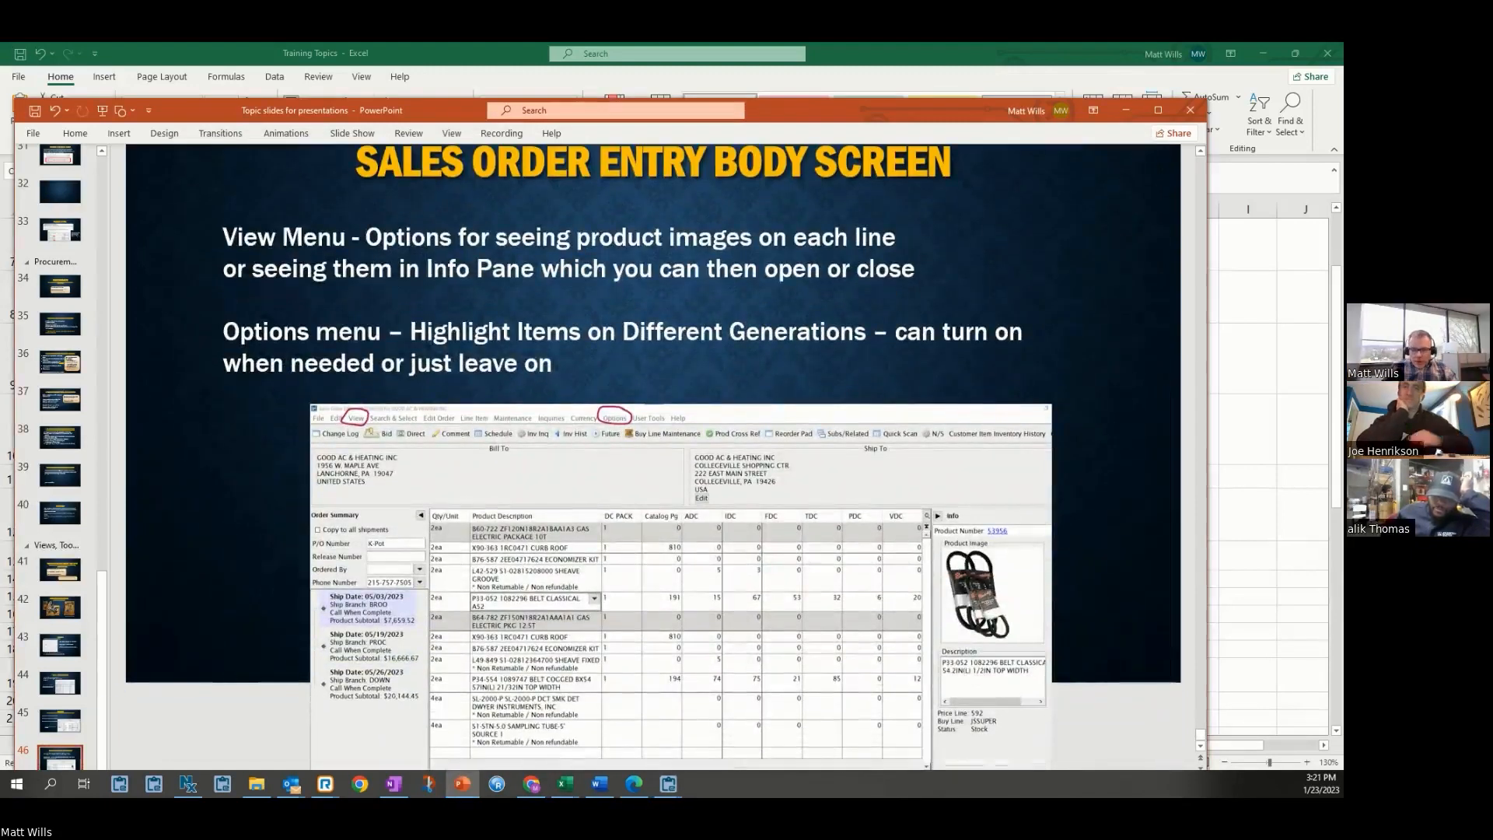